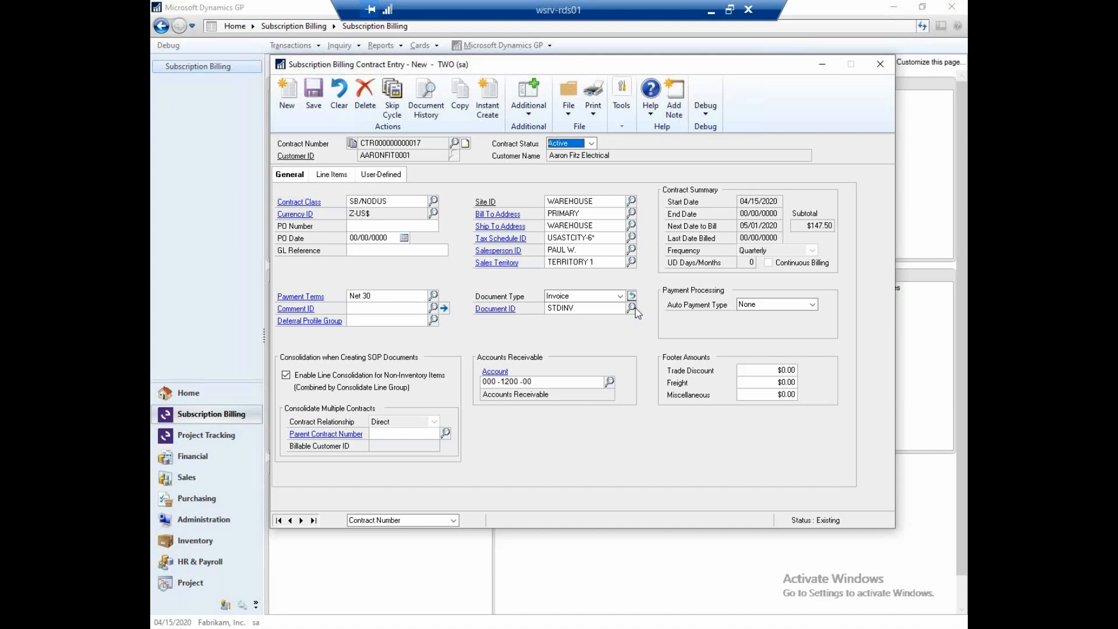
# - Review the contract's auto payment type options and the billing frequency options for the SERVICE ITEM #1 line
pyautogui.click(813, 306)
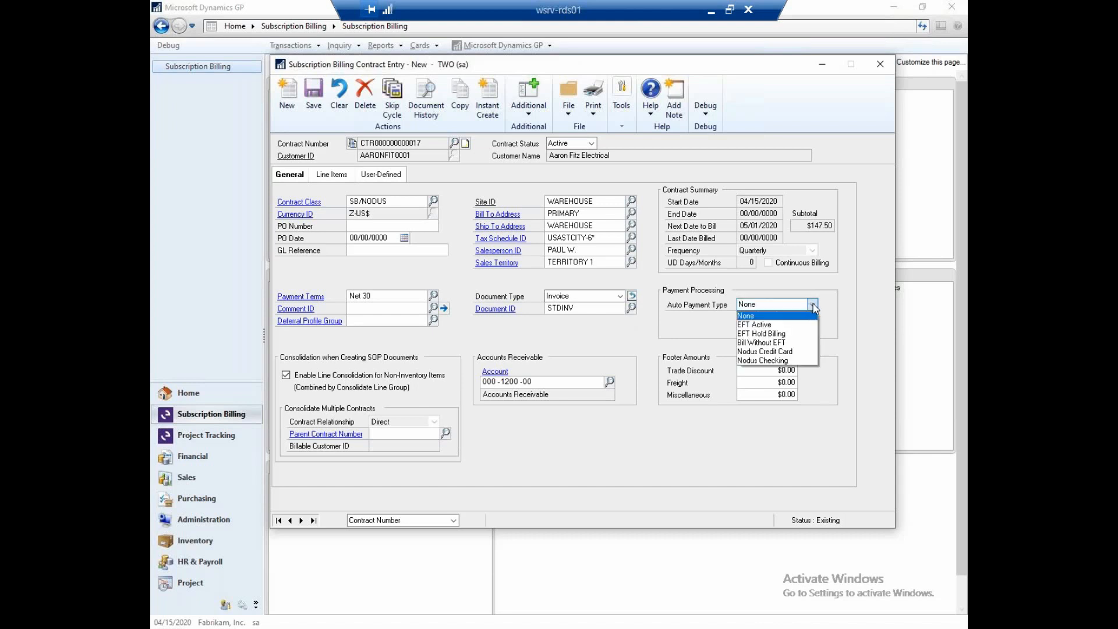
pyautogui.click(791, 309)
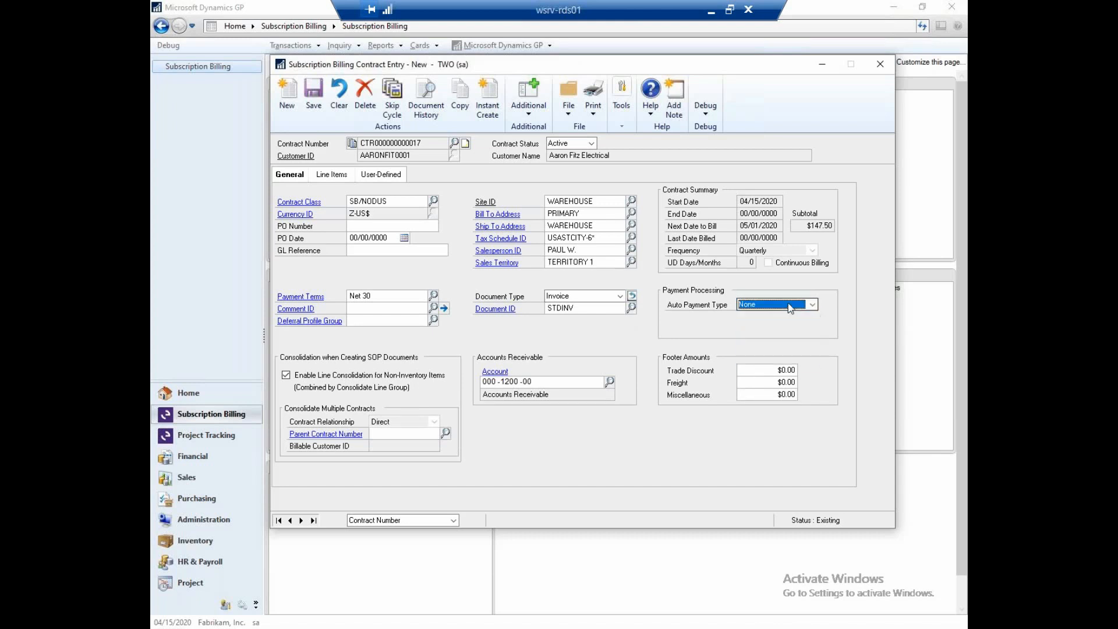
pyautogui.click(332, 174)
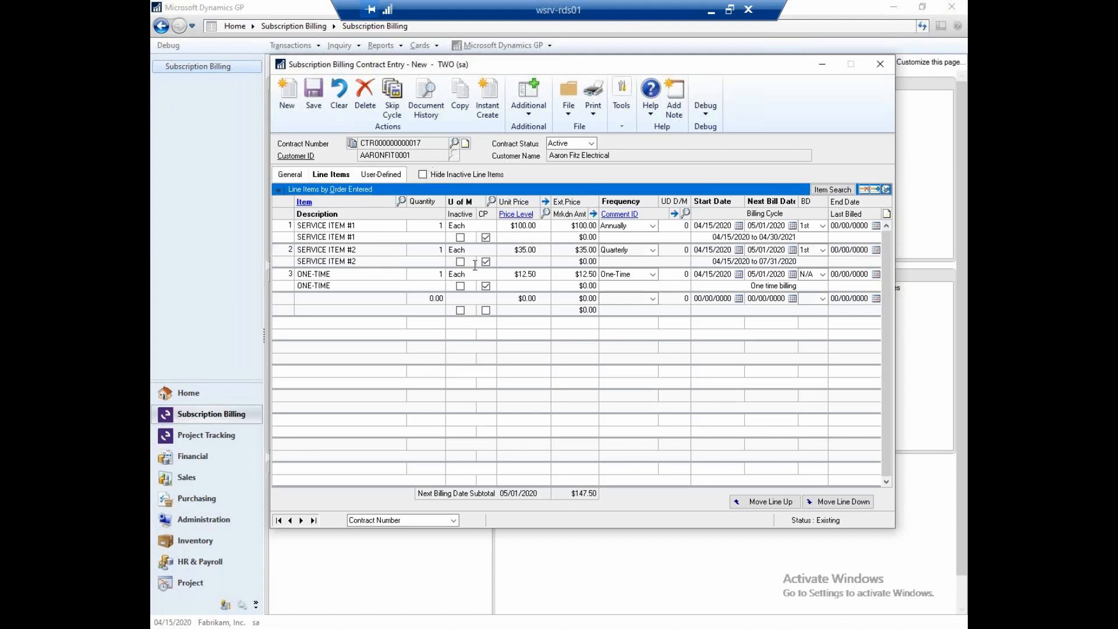
pyautogui.click(654, 226)
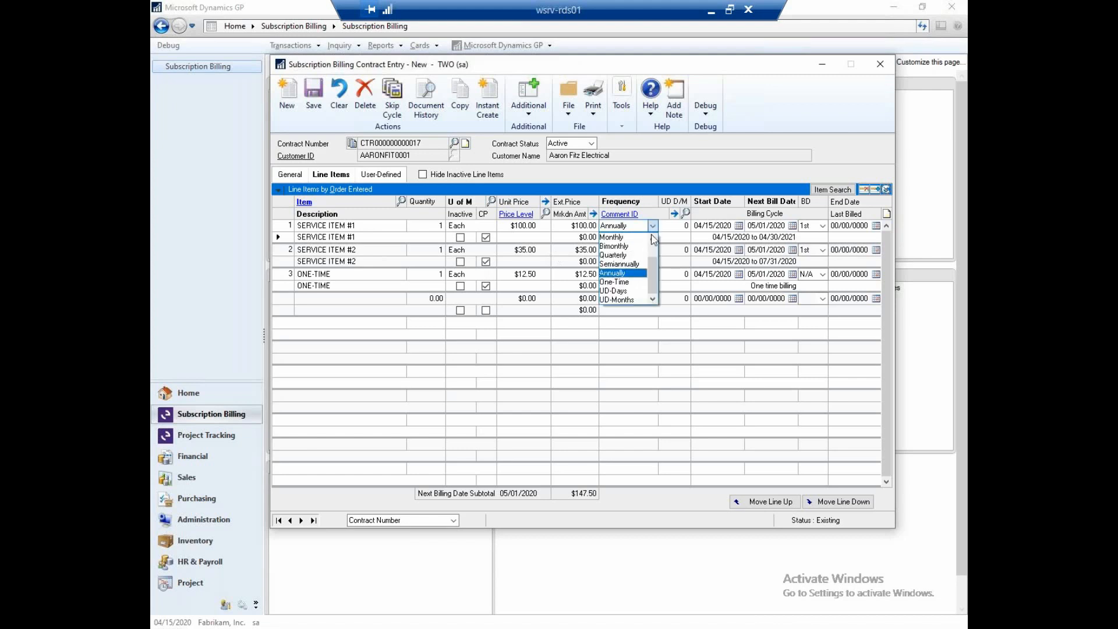
pyautogui.moveTo(657, 278)
pyautogui.mouseDown()
pyautogui.moveTo(650, 247)
pyautogui.moveTo(651, 294)
pyautogui.mouseUp()
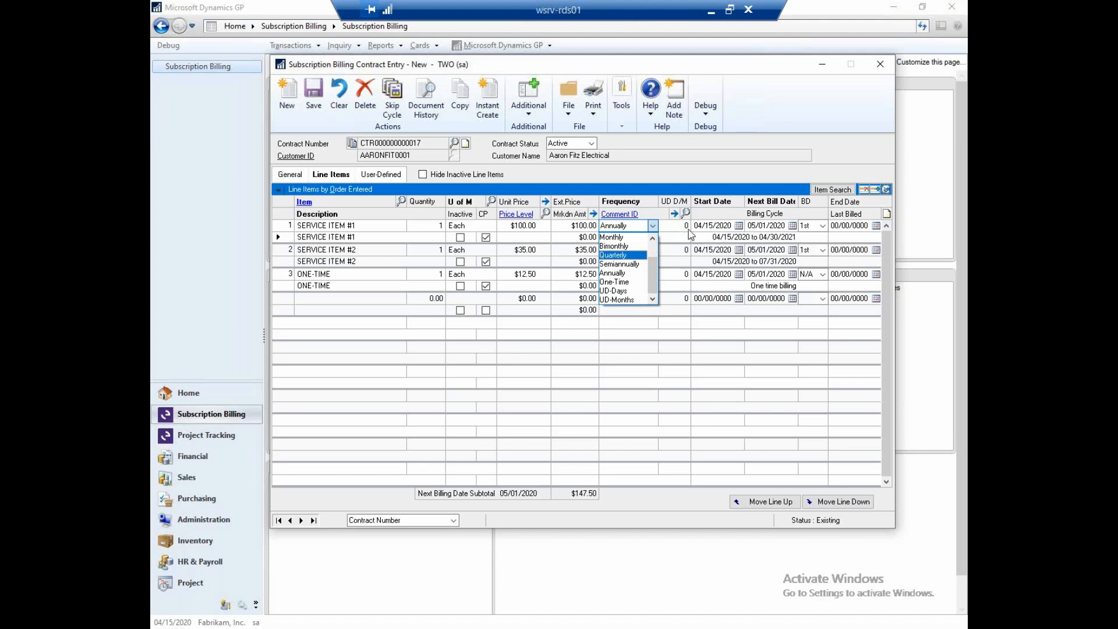
pyautogui.click(655, 228)
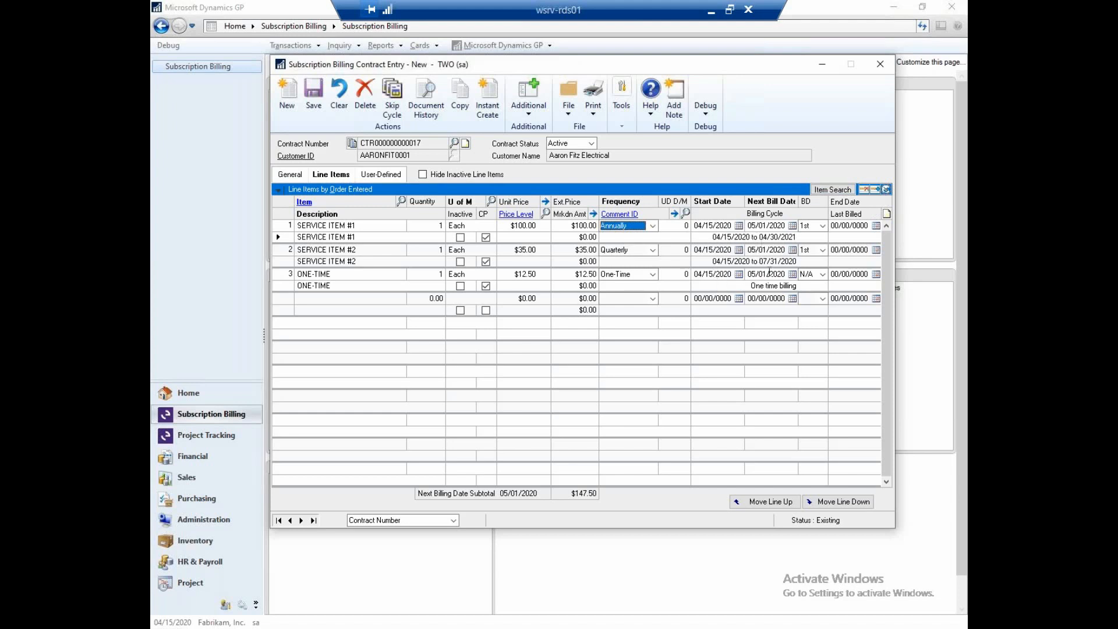
# - Examine the SERVICE ITEM #1 line details, including its proration, deferral calculation method and delayed recognition options
pyautogui.click(886, 190)
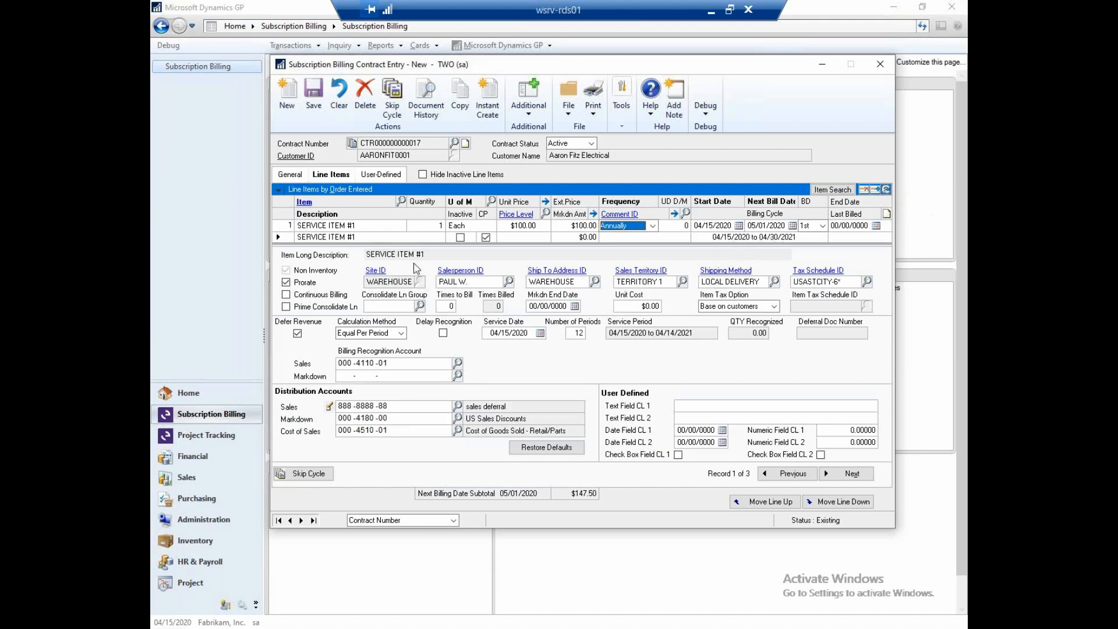
pyautogui.click(286, 282)
pyautogui.click(286, 283)
pyautogui.click(401, 333)
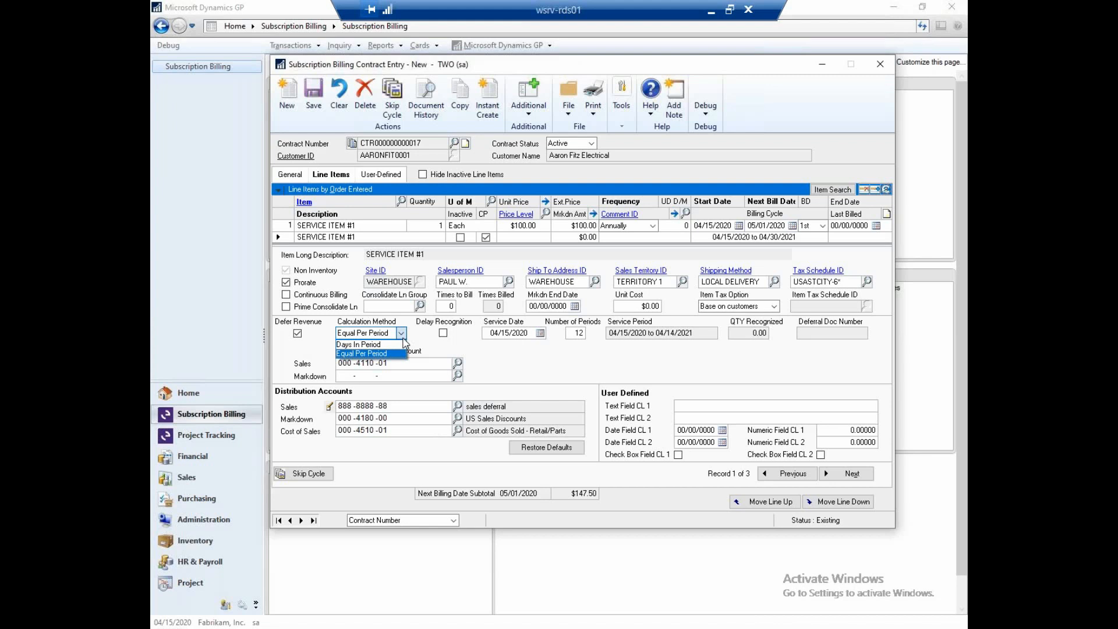
pyautogui.click(403, 339)
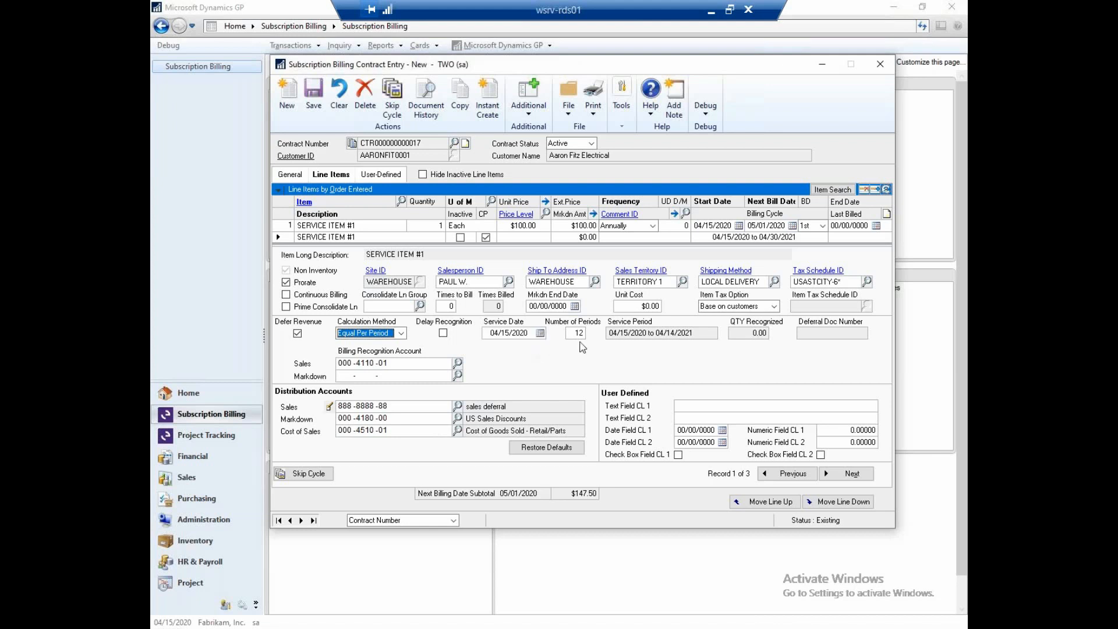
pyautogui.click(444, 334)
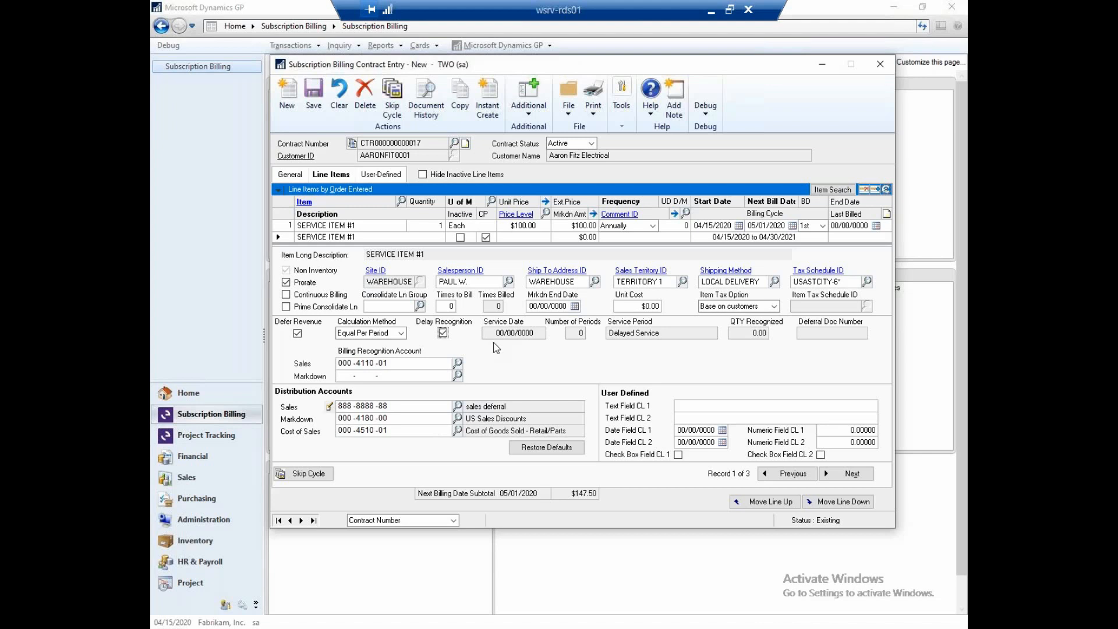
pyautogui.click(443, 334)
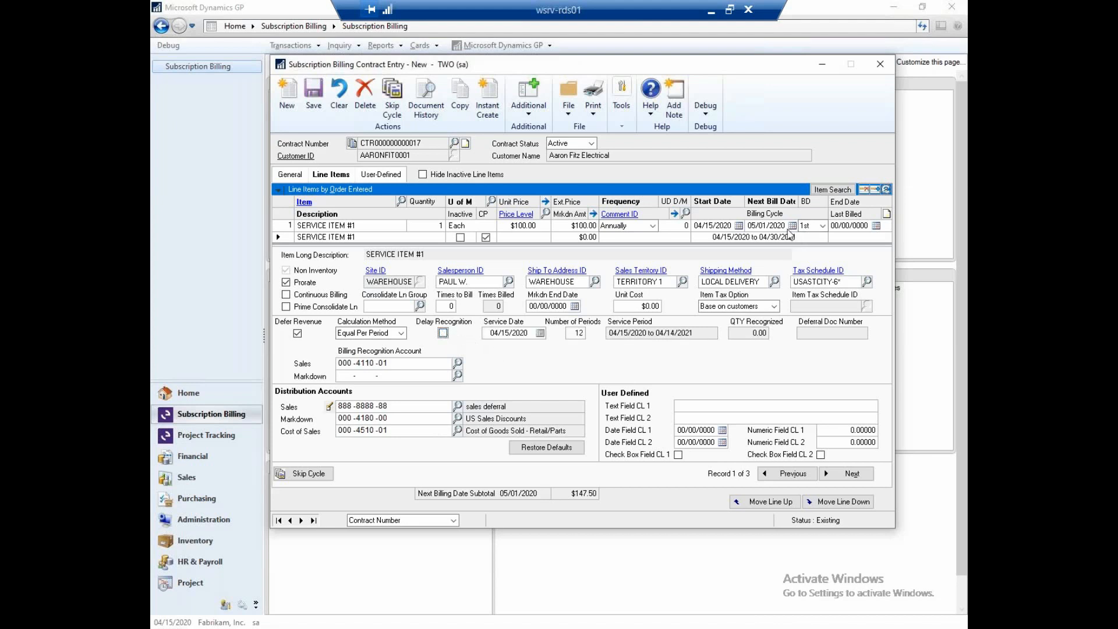
# - Review the details of the SERVICE ITEM #2 and ONE-TIME lines, and the contract's user-defined fields
pyautogui.click(841, 476)
pyautogui.click(849, 480)
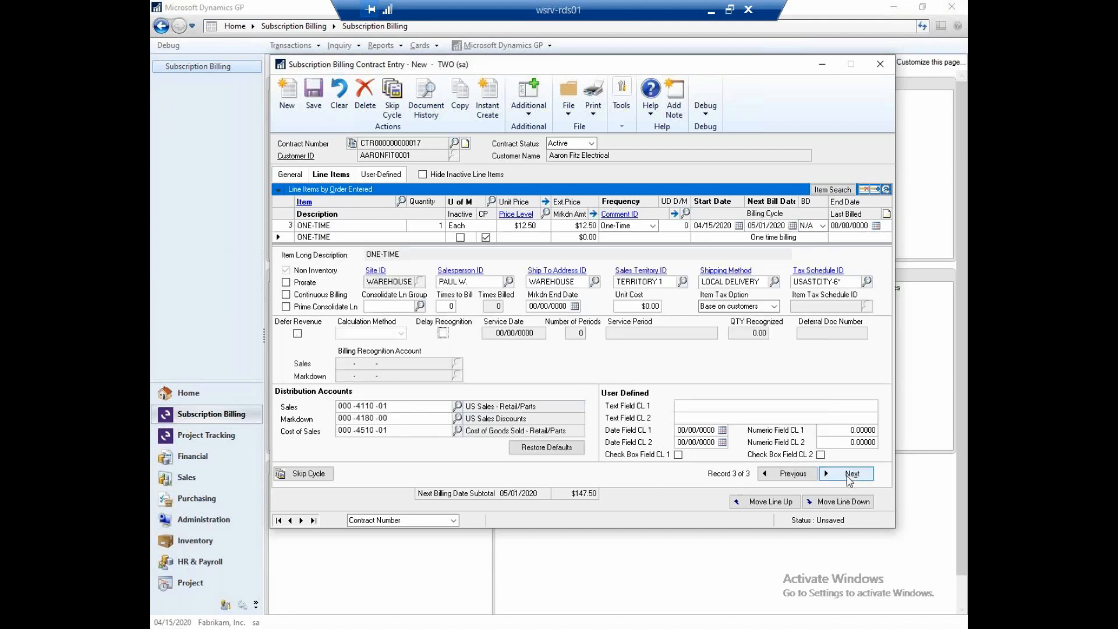
pyautogui.click(789, 474)
pyautogui.click(790, 475)
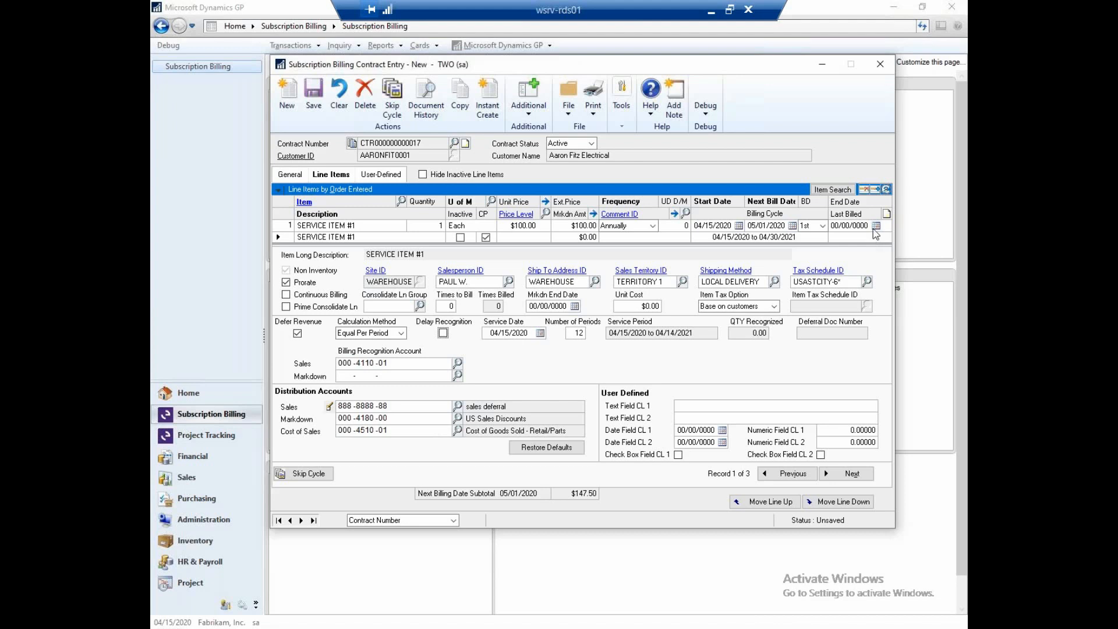
pyautogui.click(886, 190)
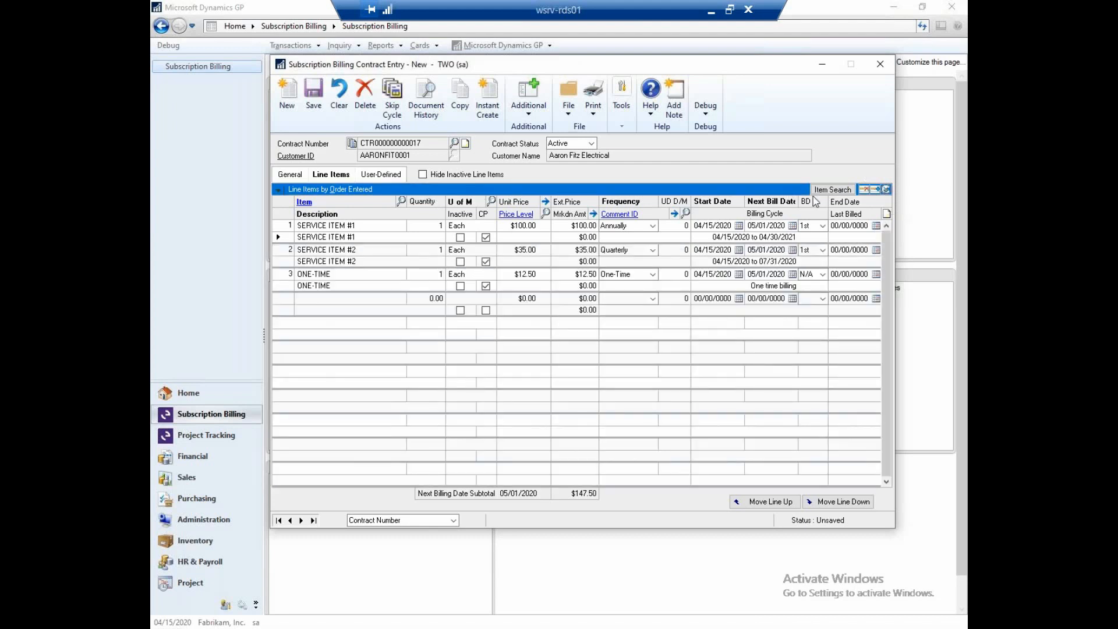
pyautogui.click(886, 190)
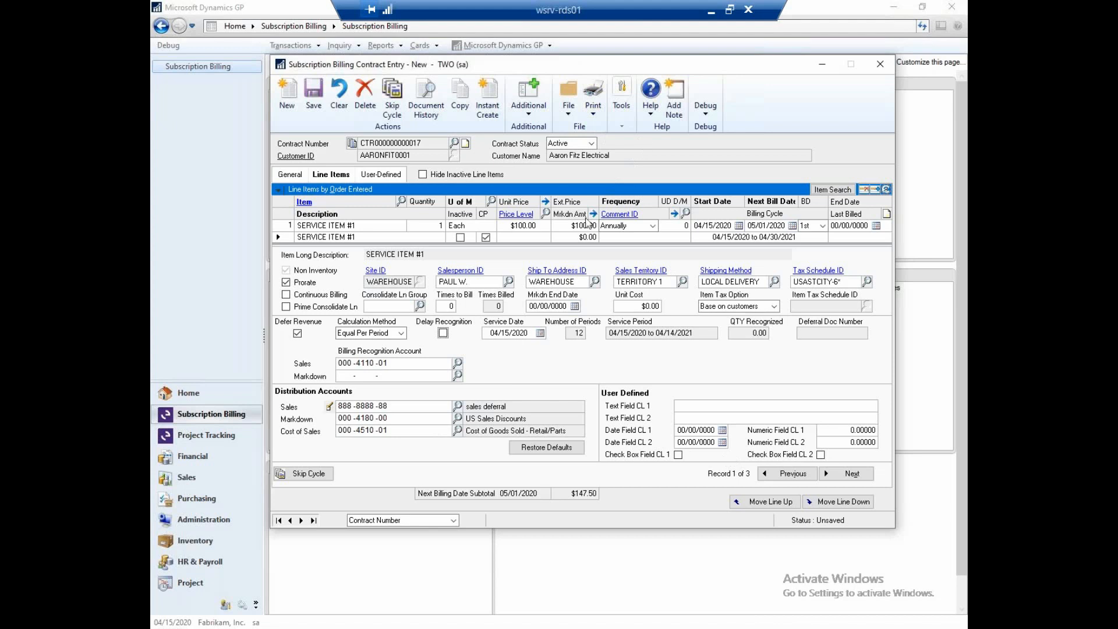
pyautogui.click(381, 175)
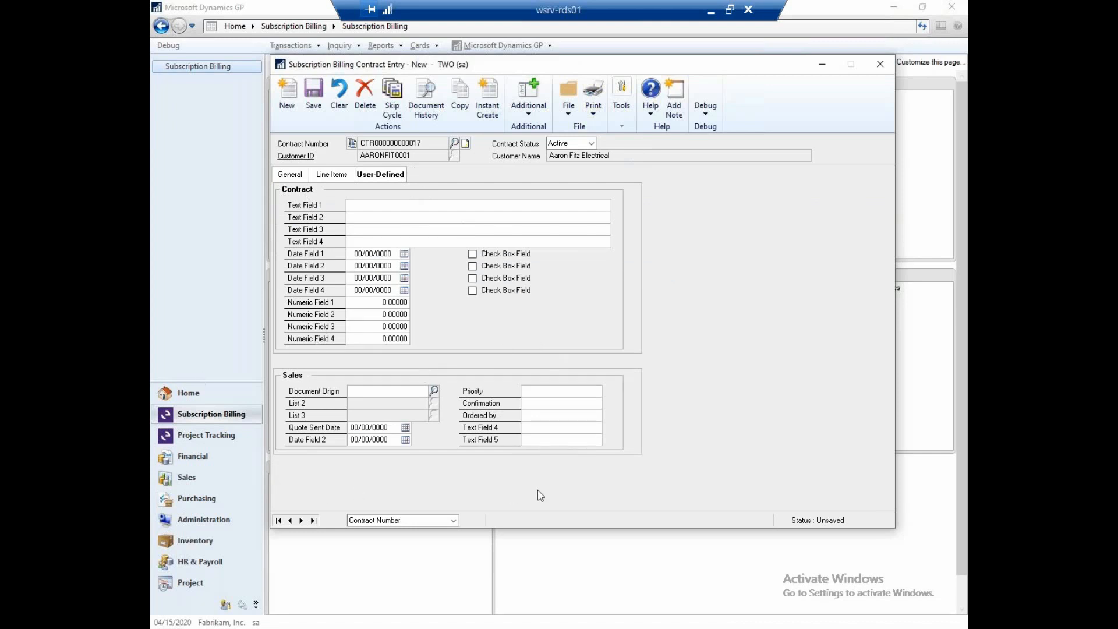
pyautogui.click(301, 176)
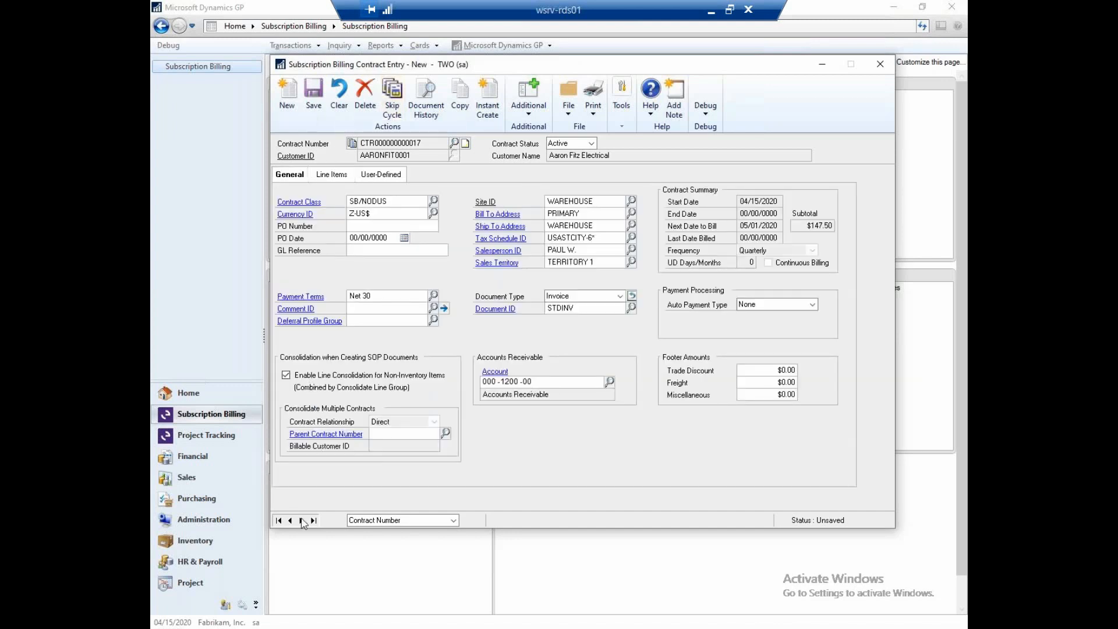
# - Save the changes to the Aaron Fitz Electrical contract and bring up the line items of the next contract, Adam Park Resort
pyautogui.click(302, 520)
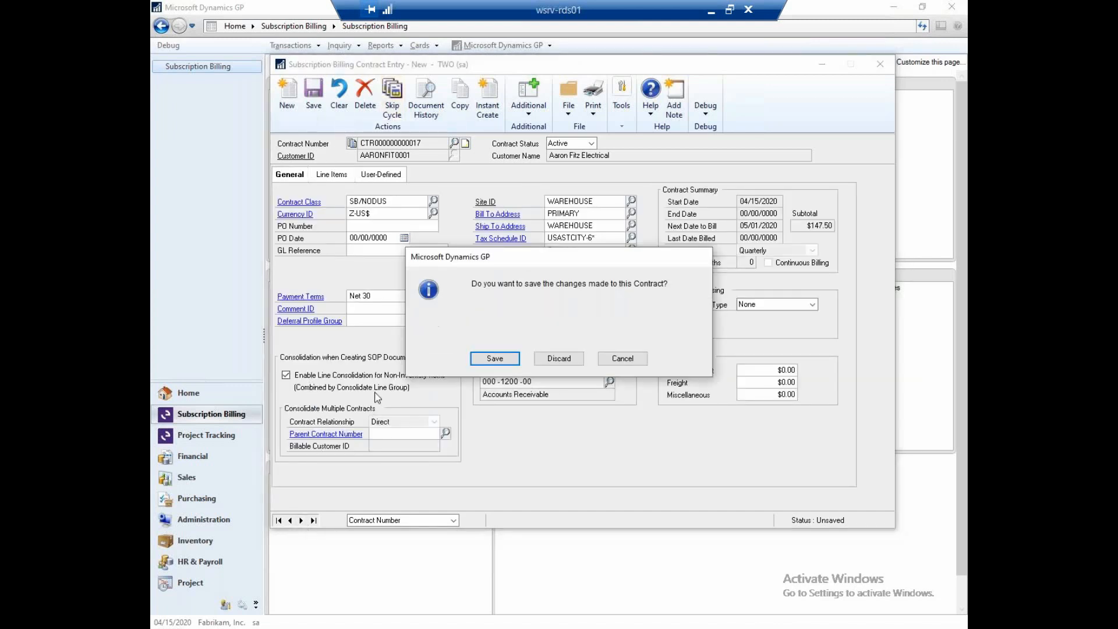
pyautogui.click(495, 358)
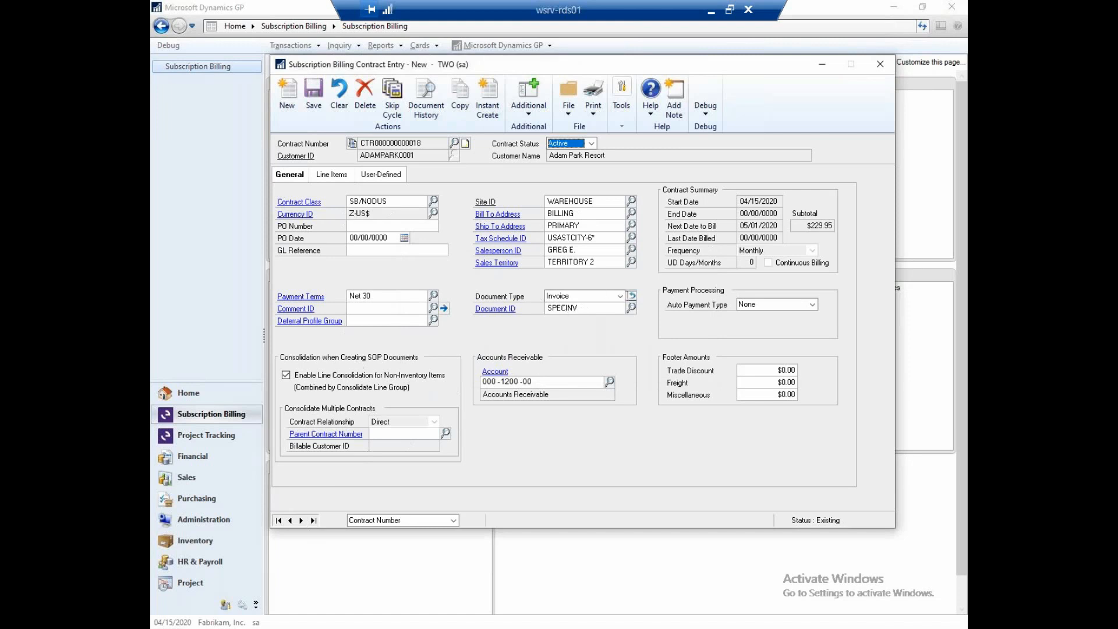
pyautogui.click(330, 177)
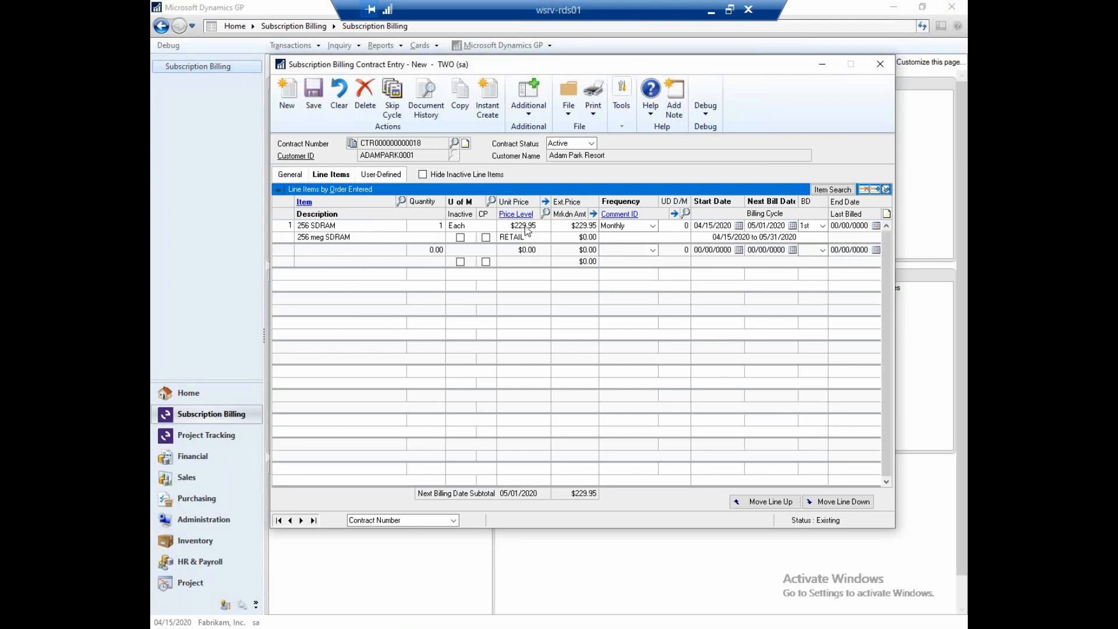
# - Enable CP on the 256 SDRAM line, set its unit price to $250.00 and save the contract
pyautogui.click(486, 237)
pyautogui.click(524, 226)
pyautogui.write('250')
pyautogui.press('Tab')
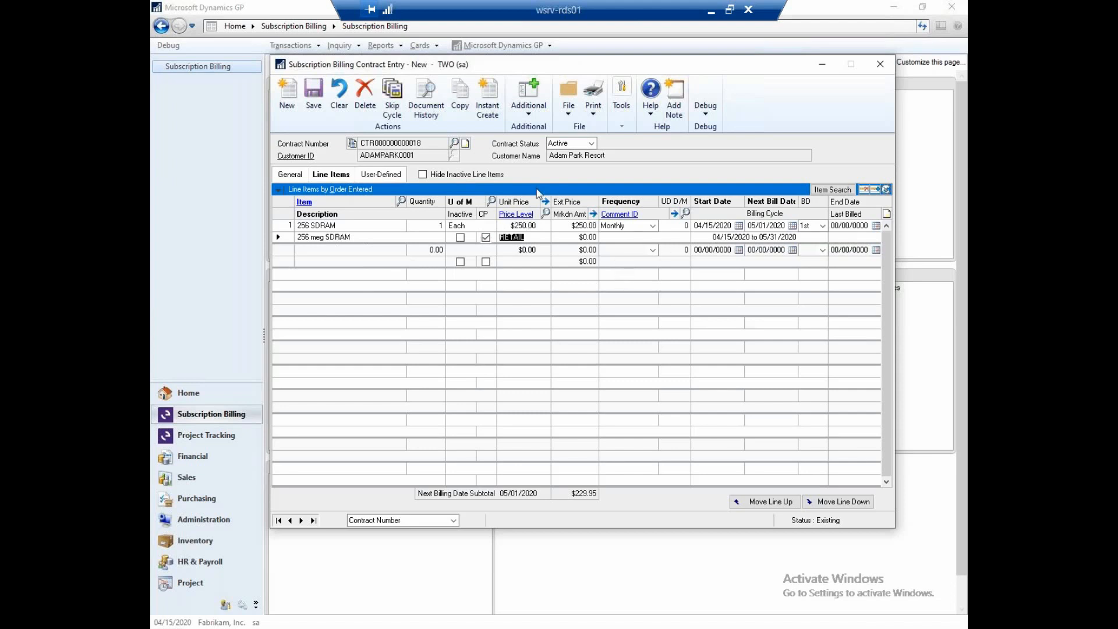
pyautogui.click(306, 100)
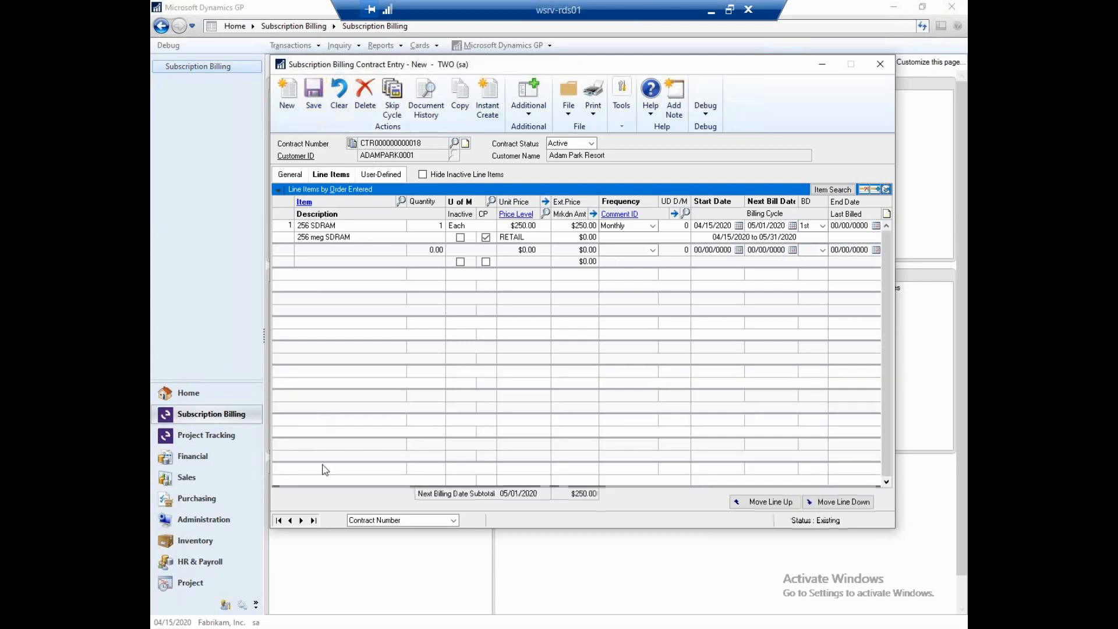
# - Go to the Advanced Paper Co. contract and instantly create its quote from the monthly service item
pyautogui.click(301, 520)
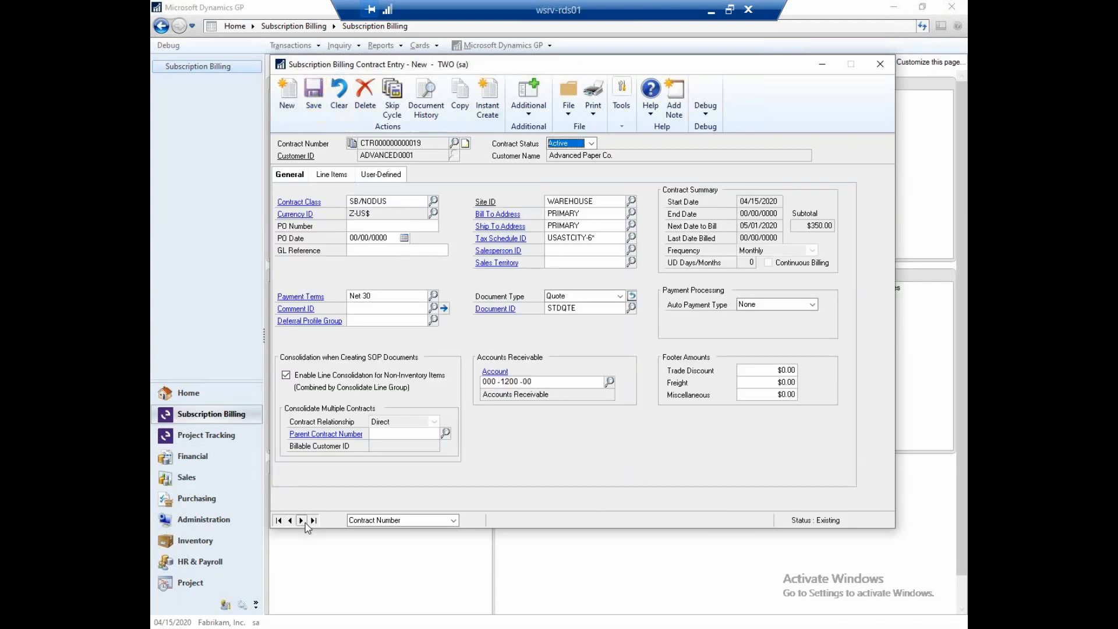
pyautogui.click(338, 176)
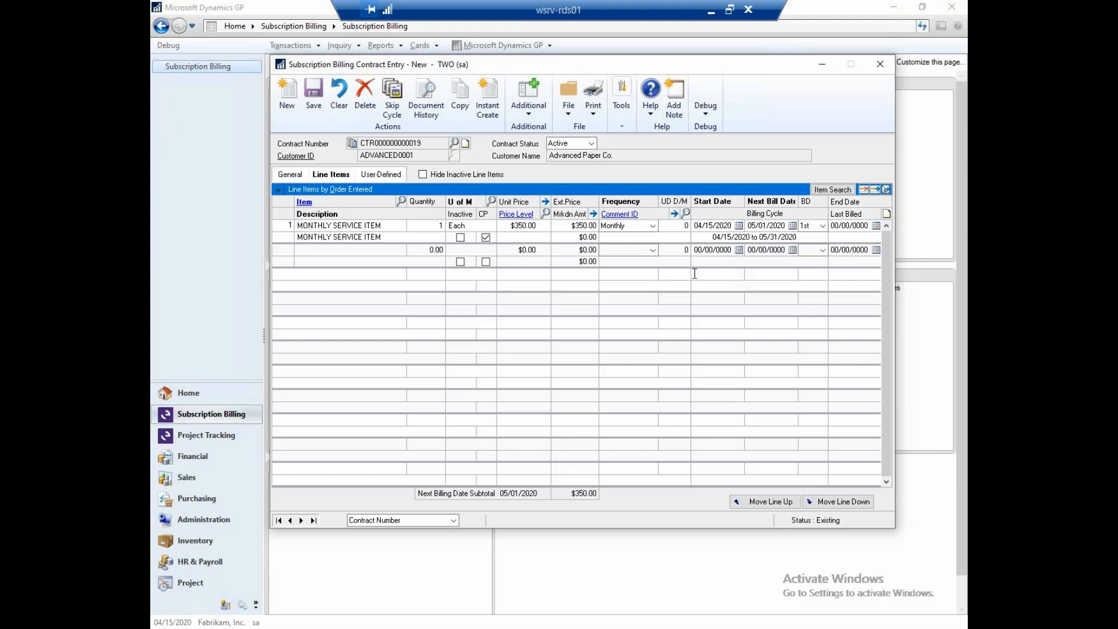
pyautogui.click(489, 100)
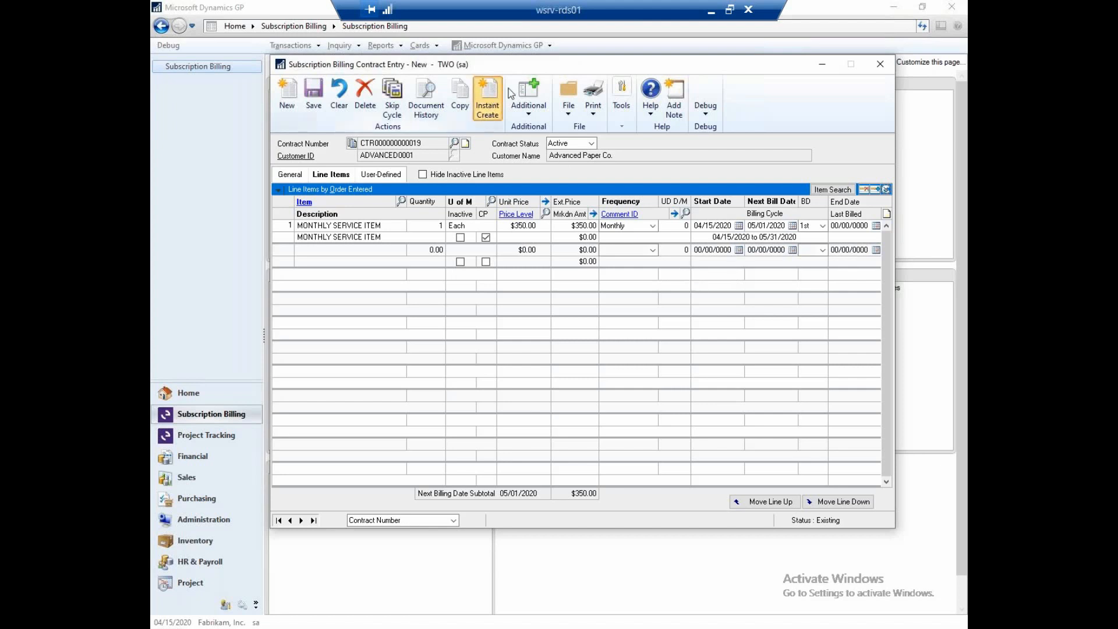
pyautogui.click(534, 358)
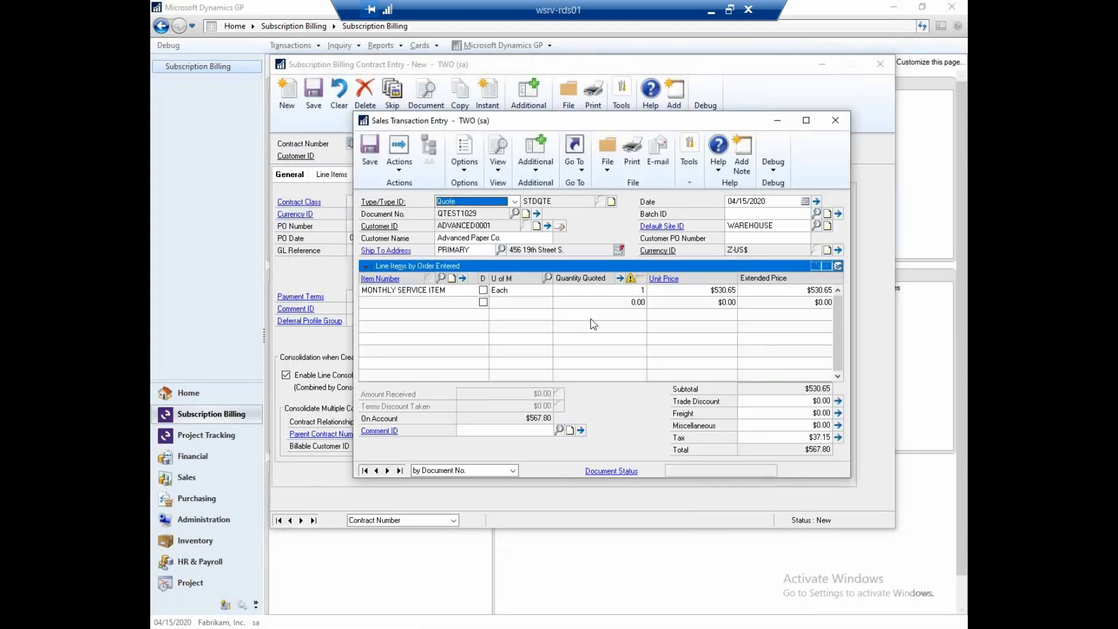
# - Move the Sales Transaction Entry window aside and reopen the Advanced Paper Co. contract to check its line item billing dates
pyautogui.moveTo(655, 121); pyautogui.dragTo(545, 223)
pyautogui.click(331, 175)
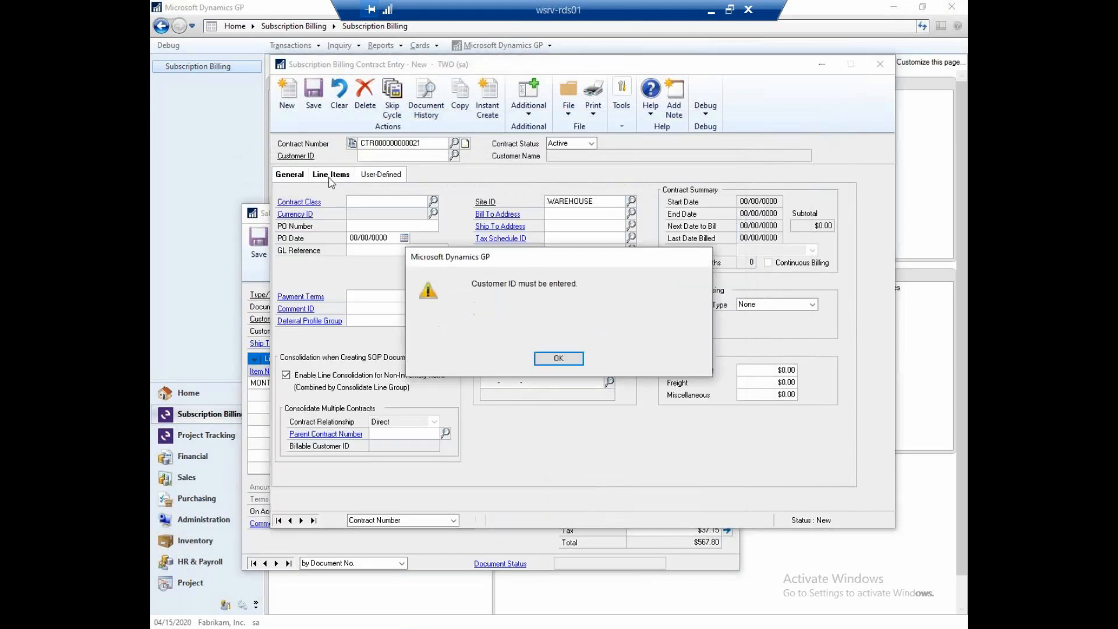
pyautogui.click(559, 358)
pyautogui.click(313, 521)
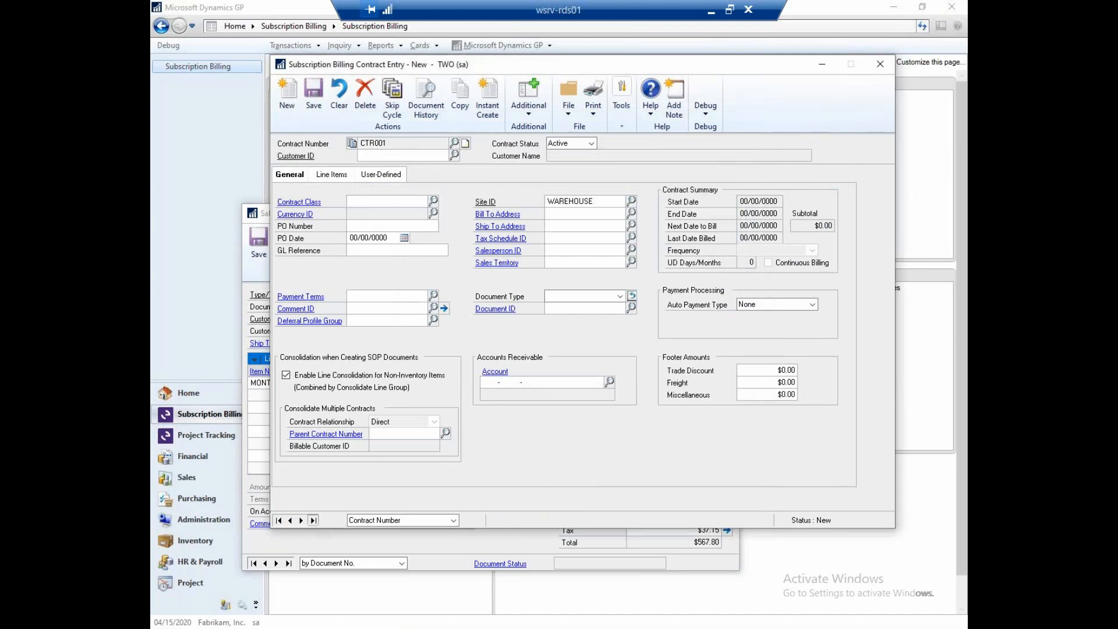
pyautogui.click(290, 522)
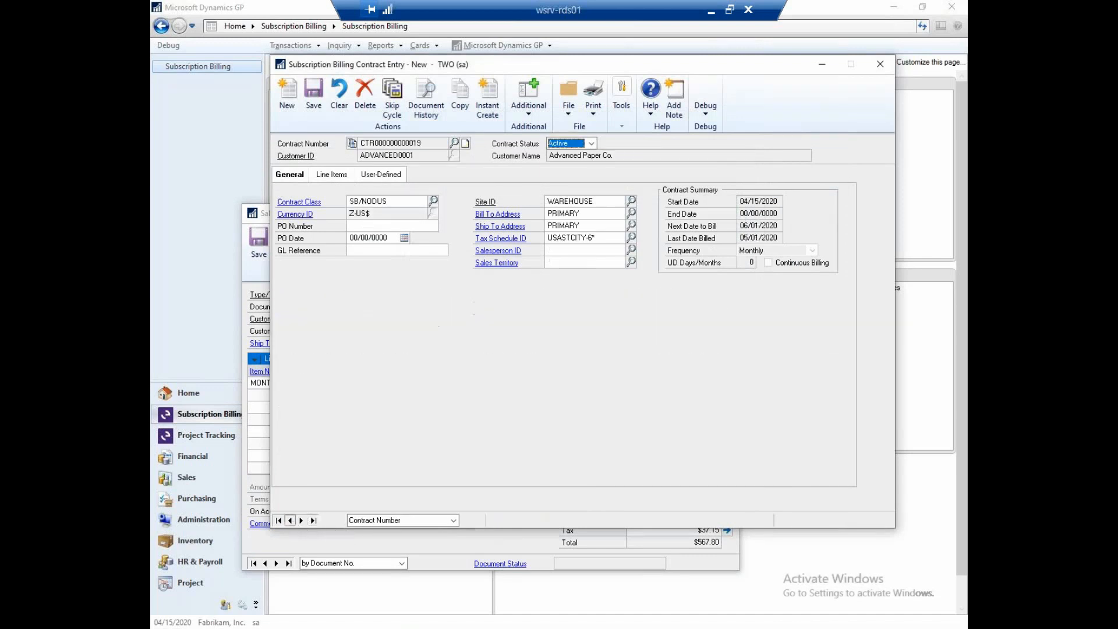
pyautogui.click(332, 174)
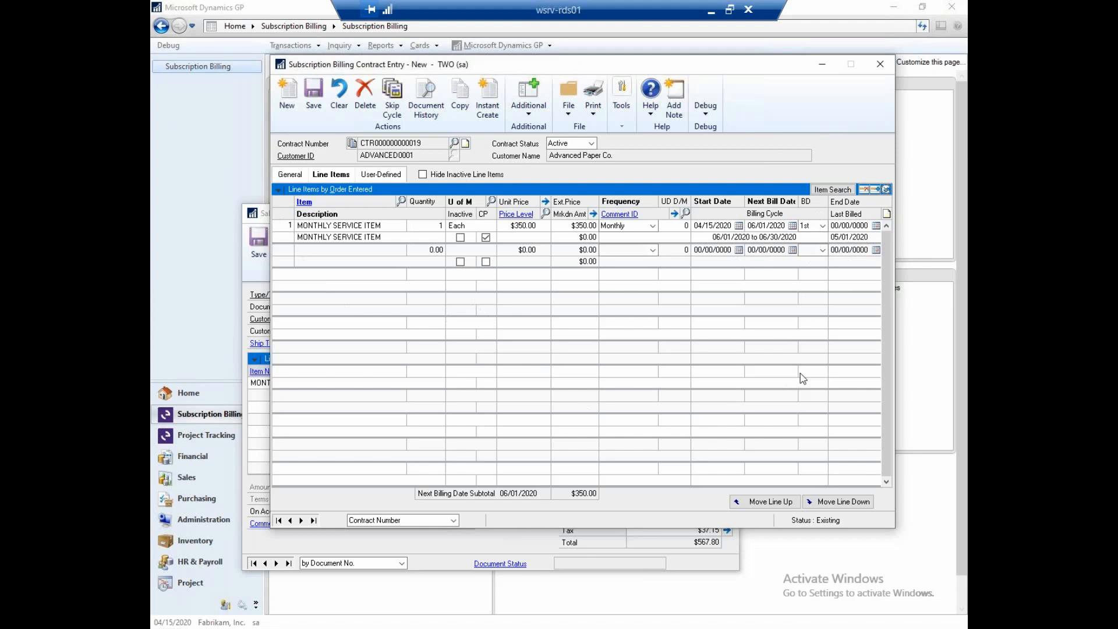
# - Clear the Advanced Paper Co. contract from the contract entry window and return to its quote in Sales Transaction Entry
pyautogui.click(266, 213)
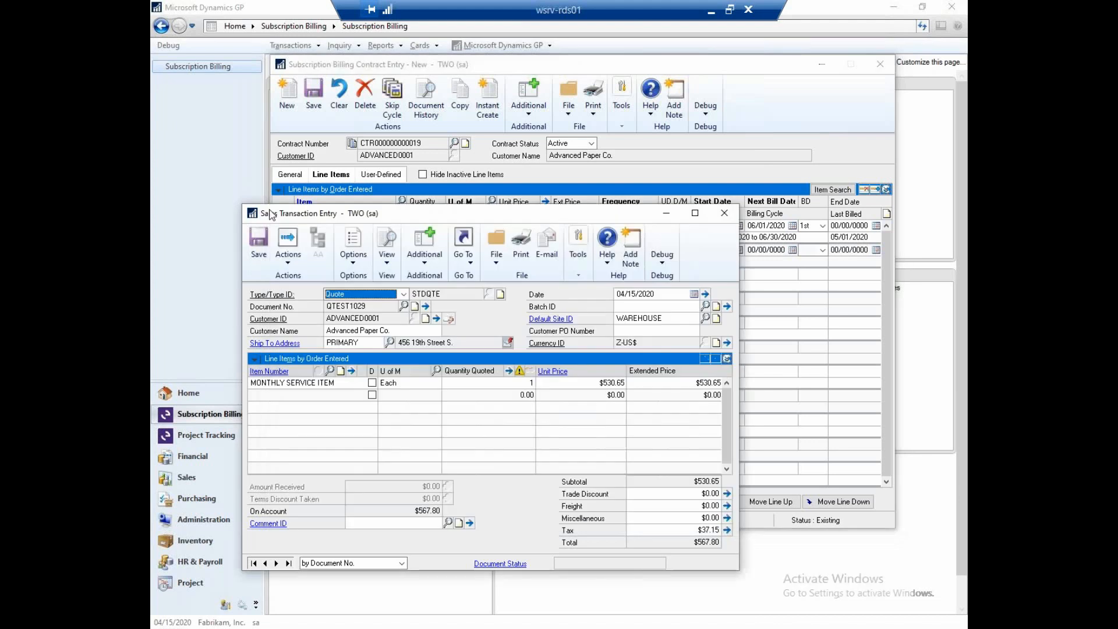
pyautogui.click(339, 98)
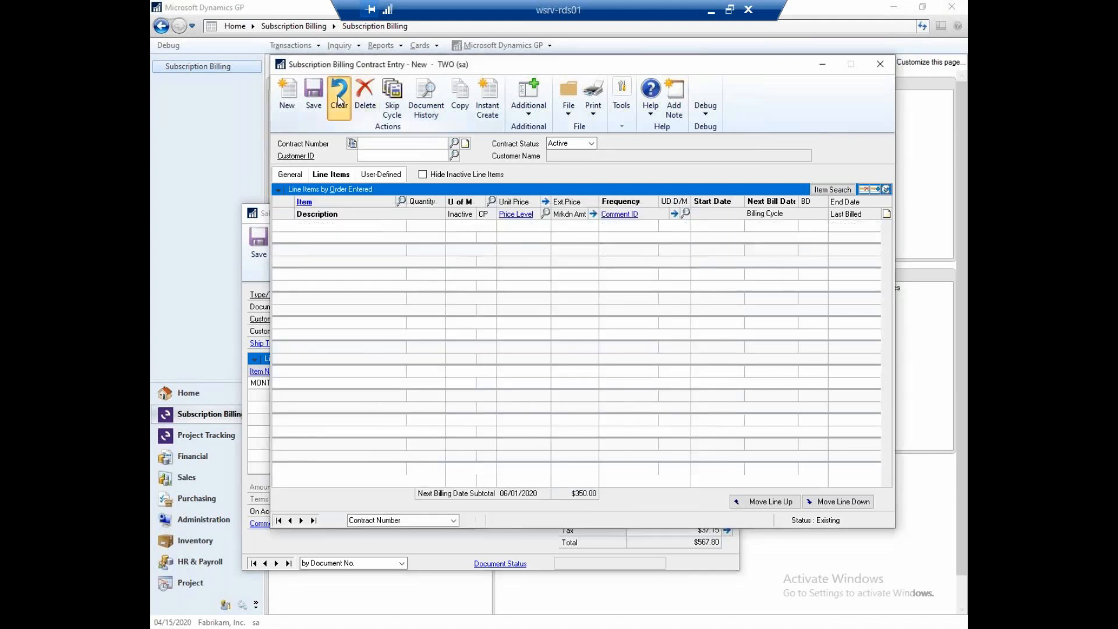
pyautogui.click(265, 220)
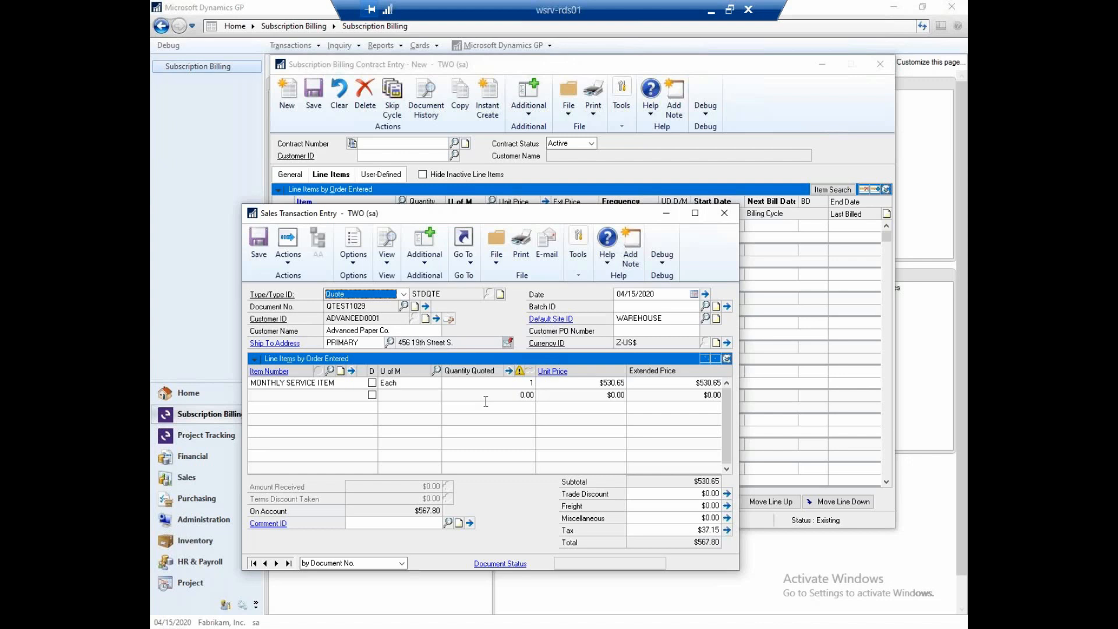
# - Void the Advanced Paper Co. quote with rollback of its contract, and close Sales Transaction Entry without printing the voided posting journal
pyautogui.click(289, 256)
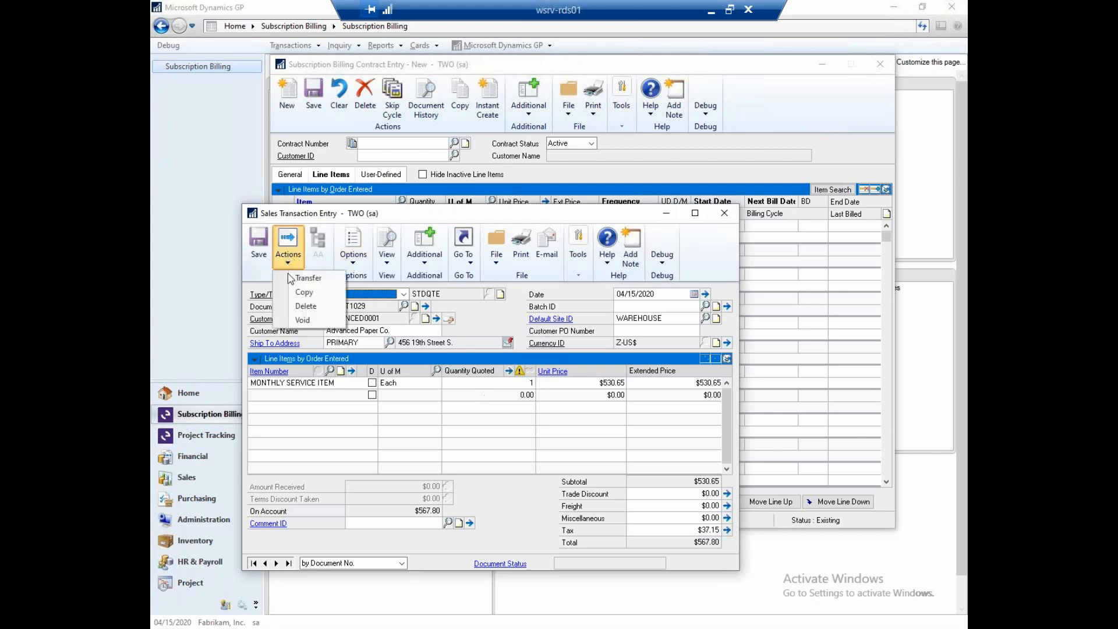
pyautogui.click(300, 320)
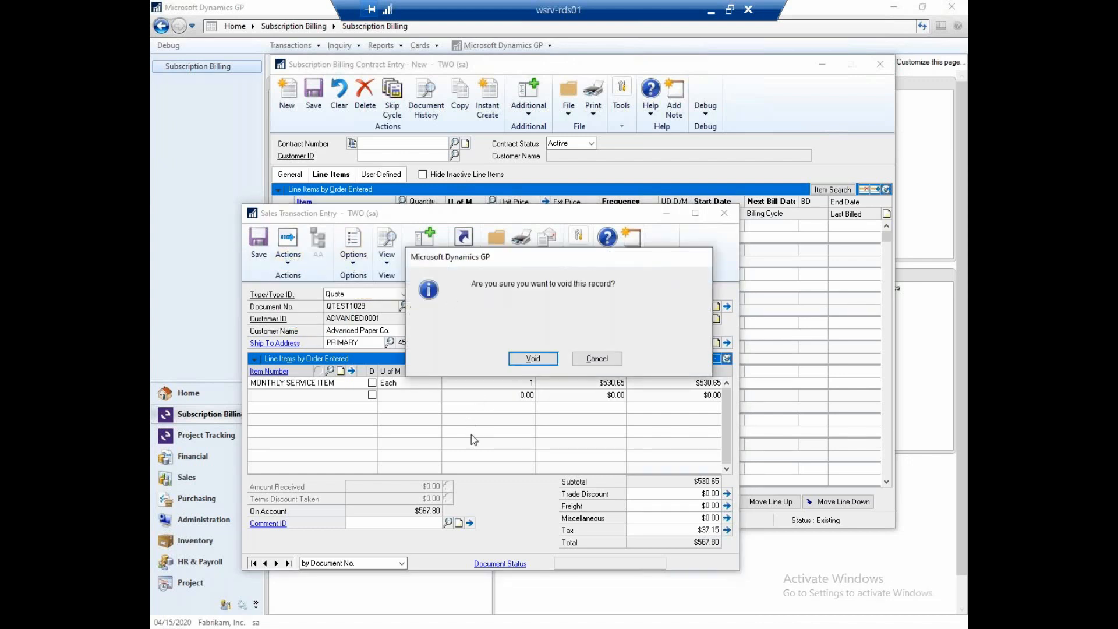
pyautogui.click(533, 358)
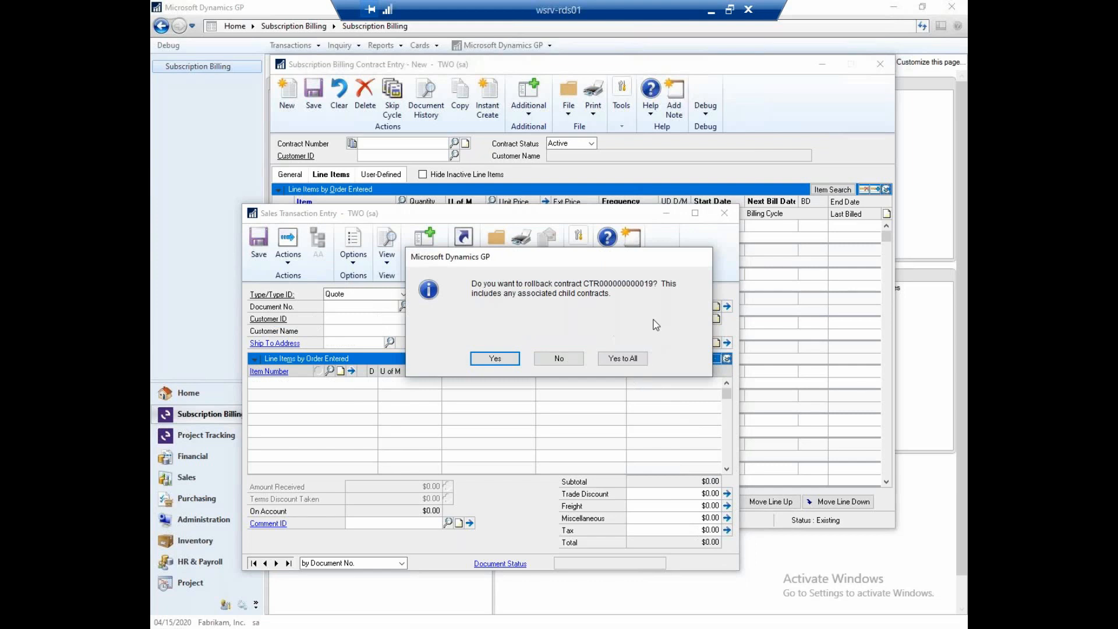
pyautogui.click(490, 358)
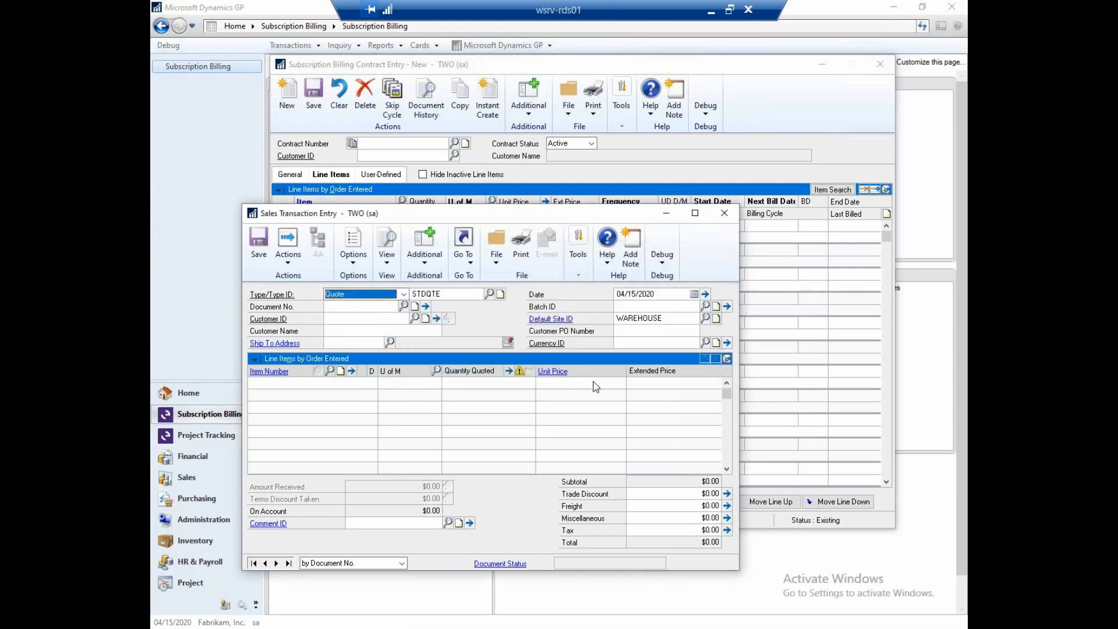
pyautogui.click(724, 213)
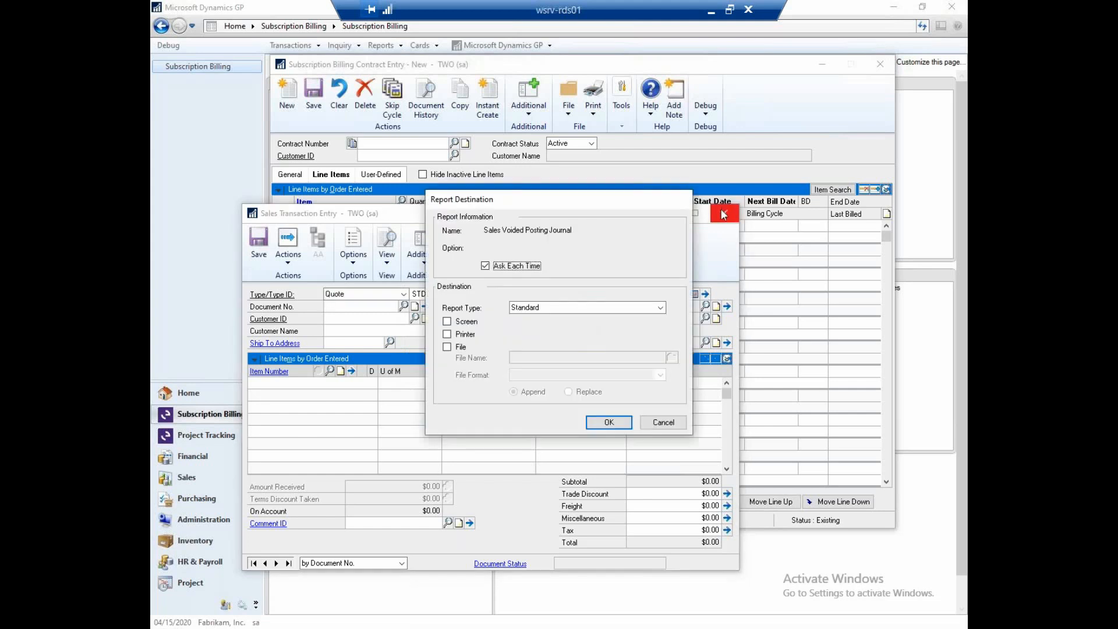
pyautogui.click(663, 422)
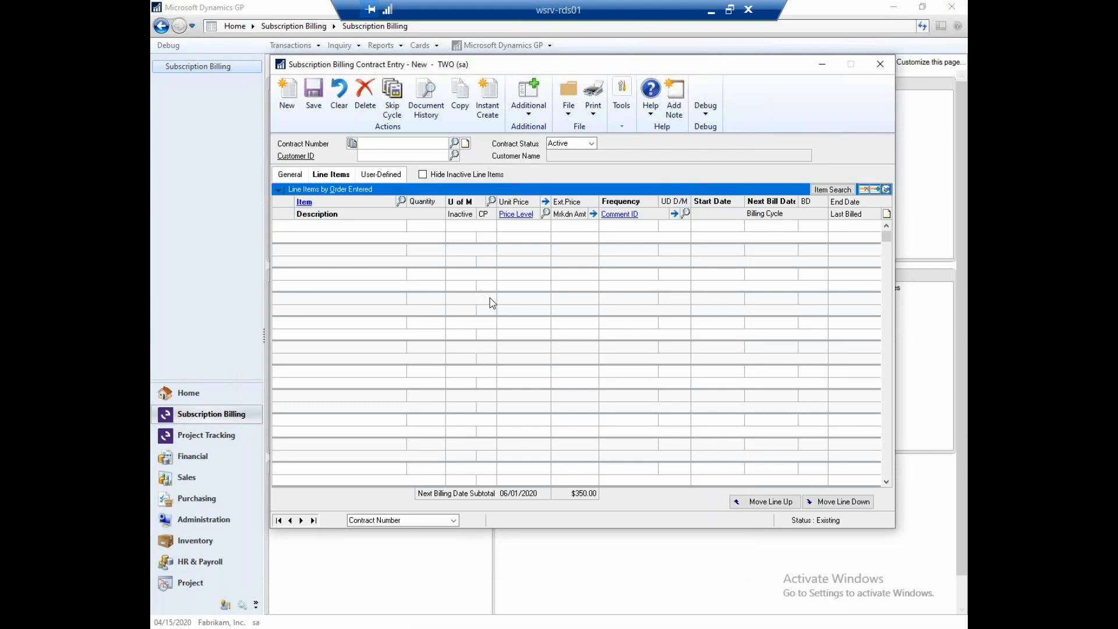
# - Reopen the Advanced Paper Co. contract, check its document history for the quote statuses, and close the contract entry window
pyautogui.click(314, 521)
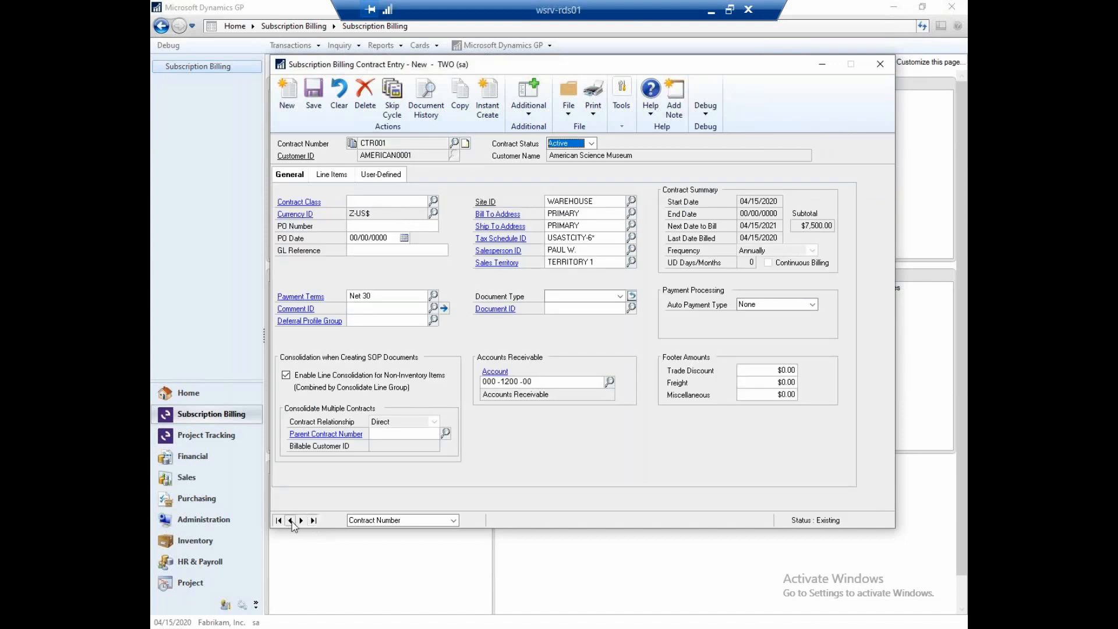
pyautogui.click(291, 521)
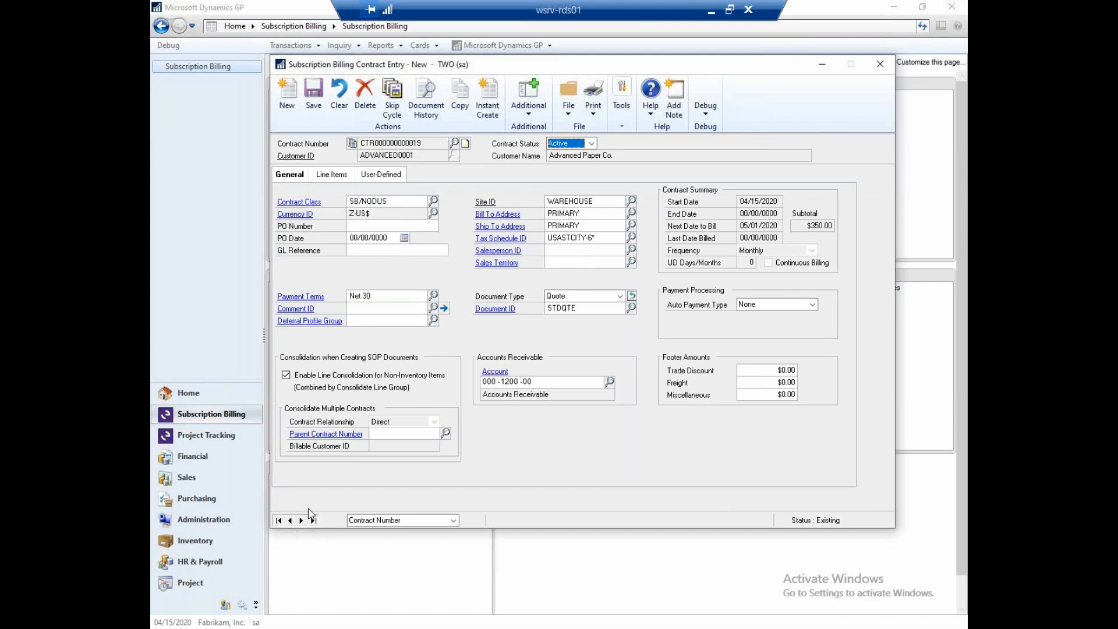
pyautogui.click(423, 94)
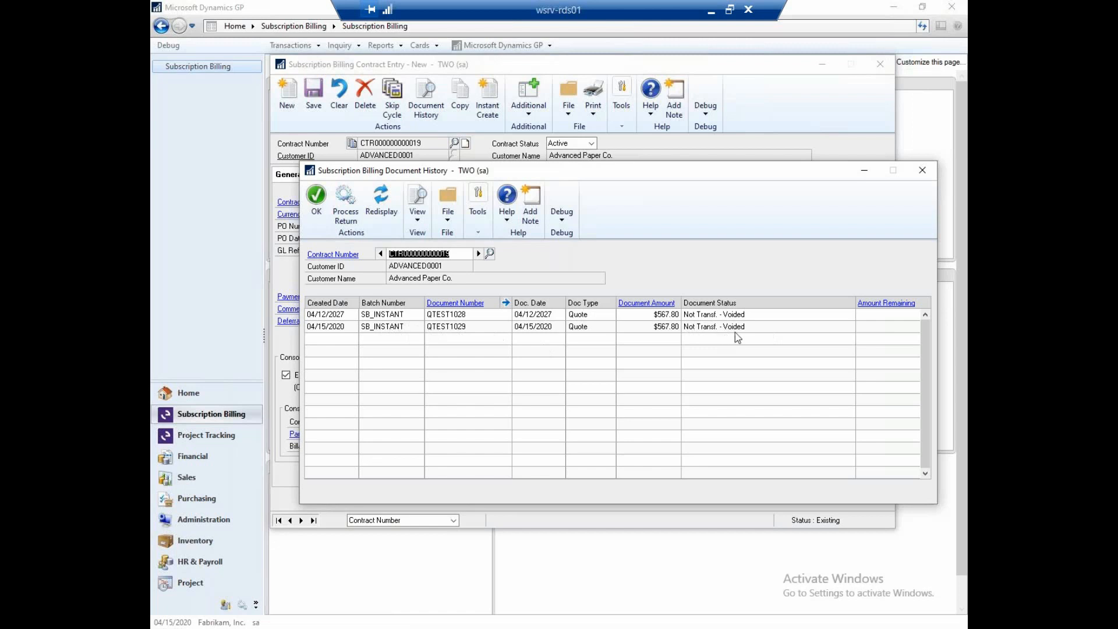
pyautogui.click(922, 170)
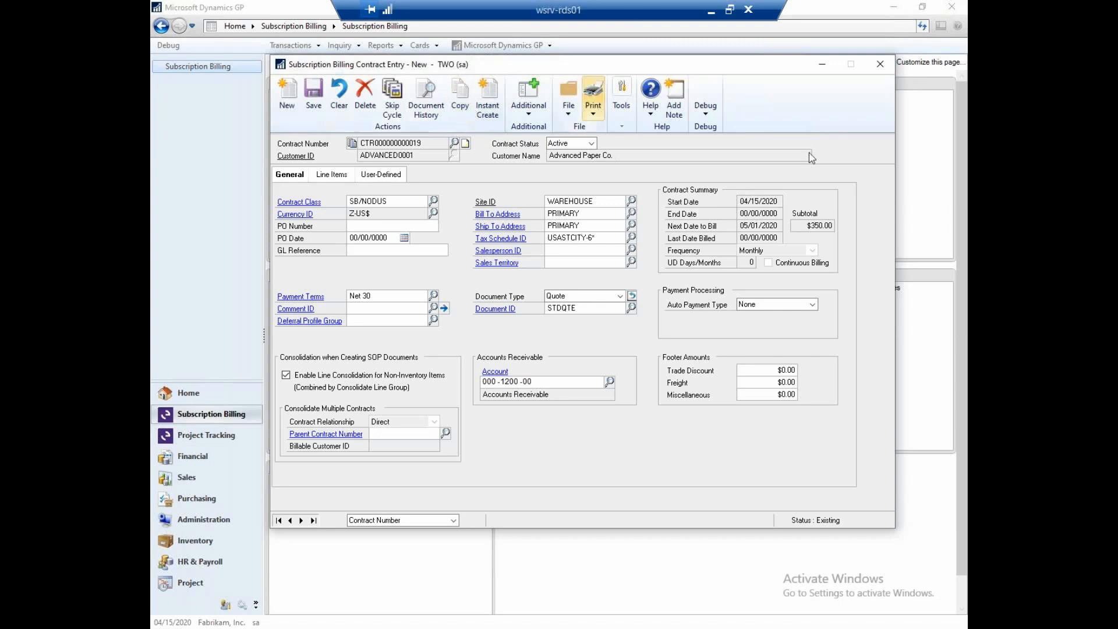
pyautogui.click(879, 66)
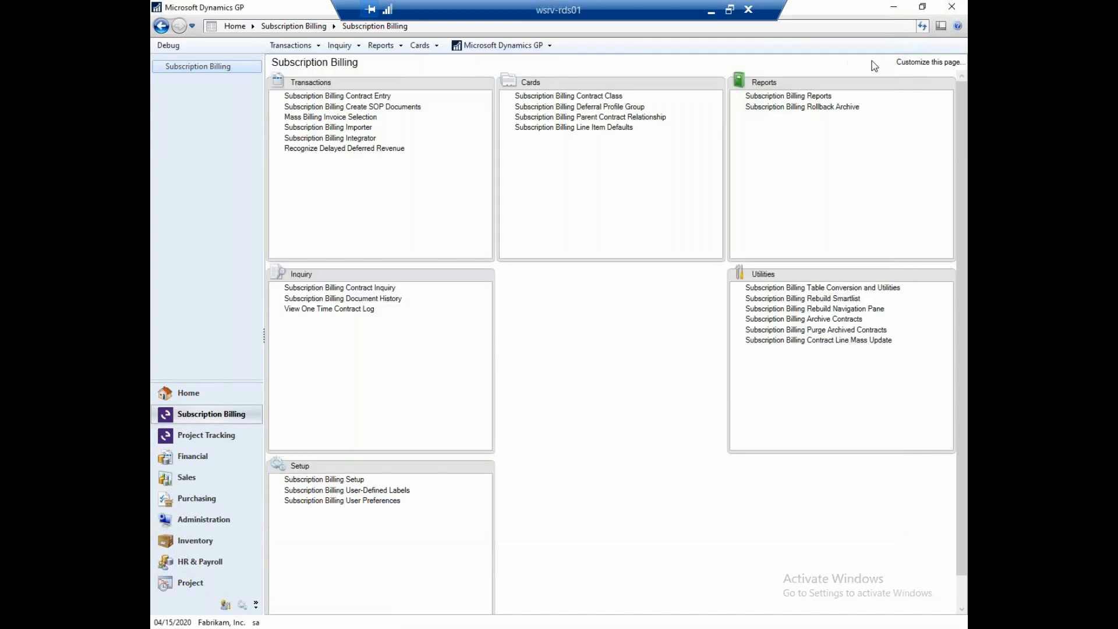
# - Open Subscription Billing Create SOP Documents and, for document type Invoice, set the billing due date to 05/01/2020 and document date to 04/15/2020
pyautogui.click(380, 109)
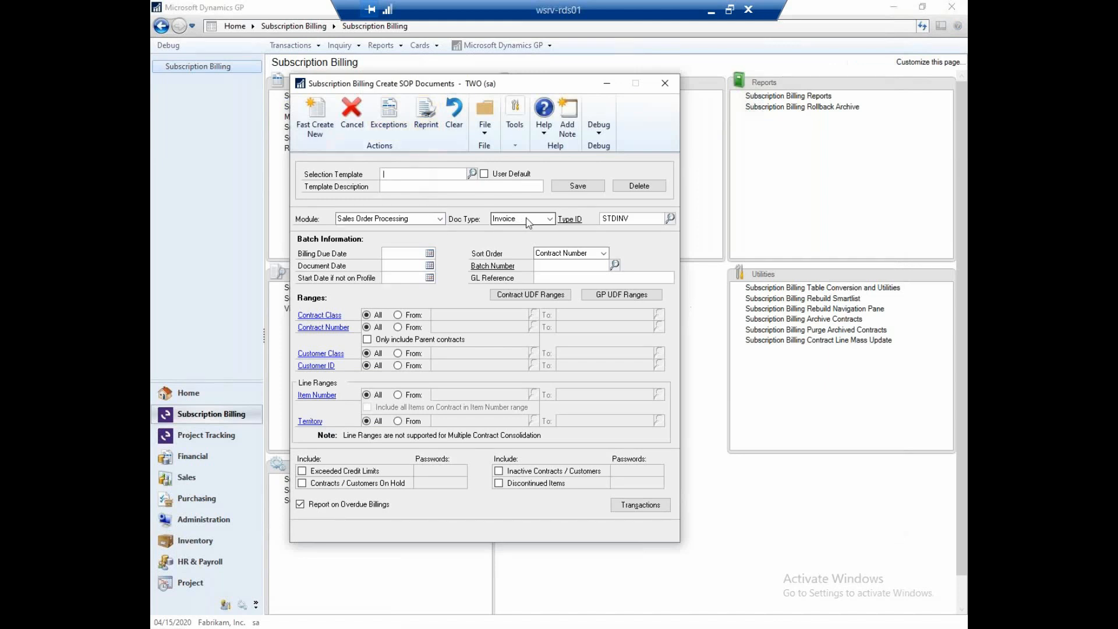
pyautogui.click(552, 219)
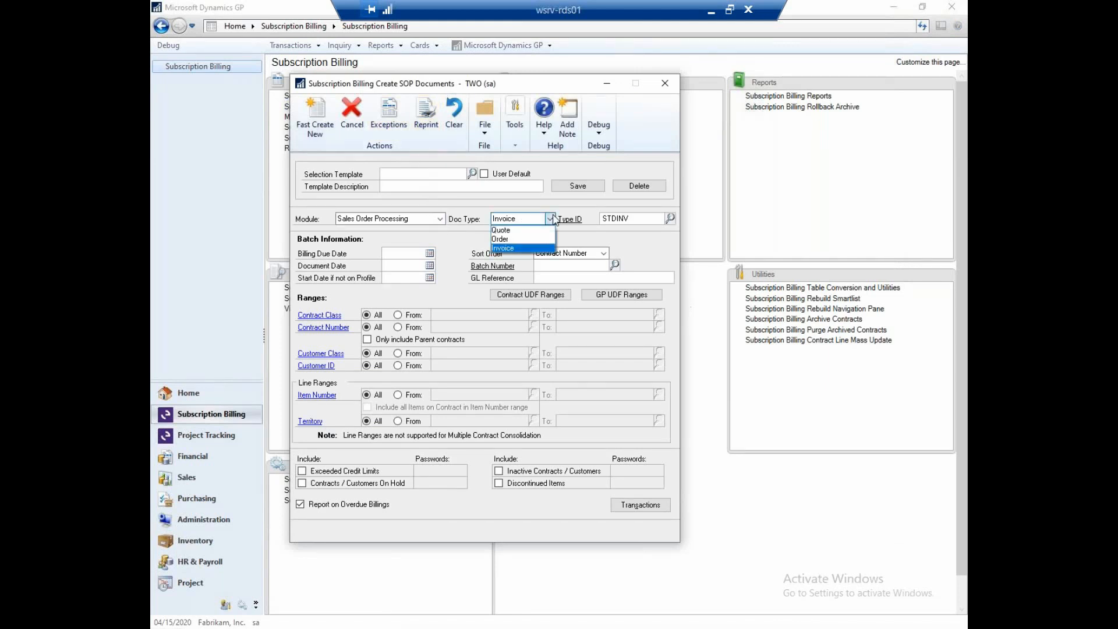
pyautogui.click(551, 219)
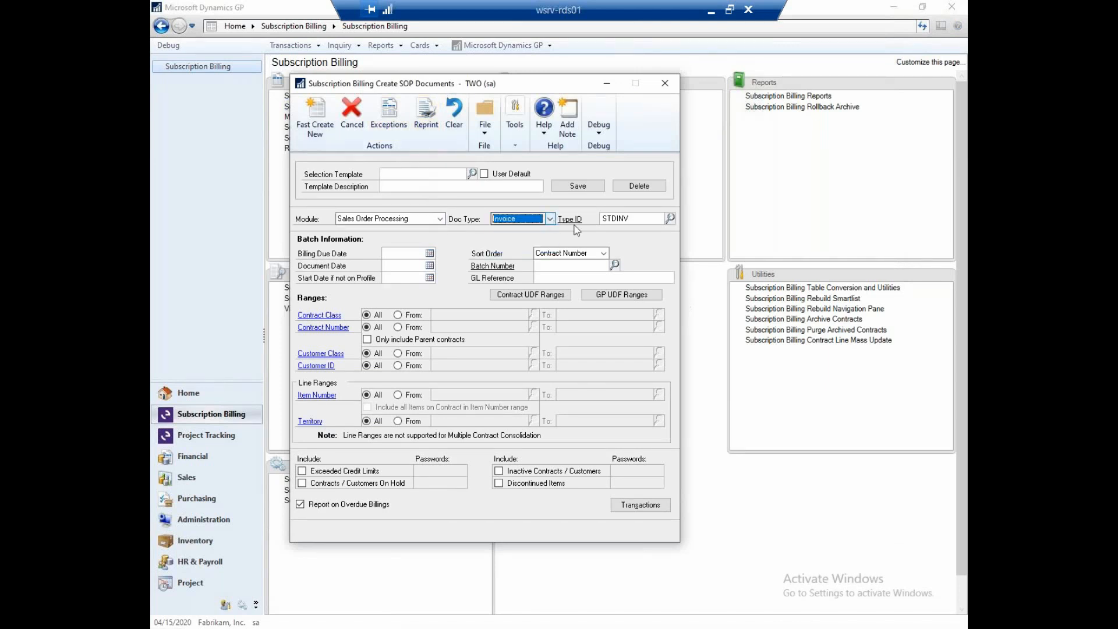
pyautogui.click(411, 251)
pyautogui.write('05012020')
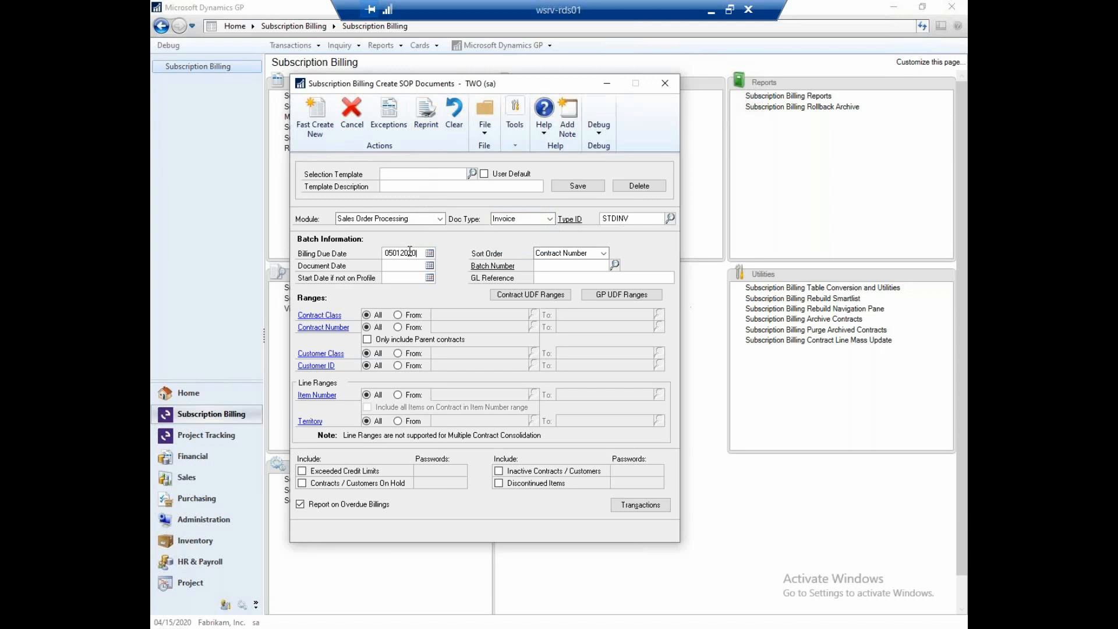
pyautogui.press('Tab')
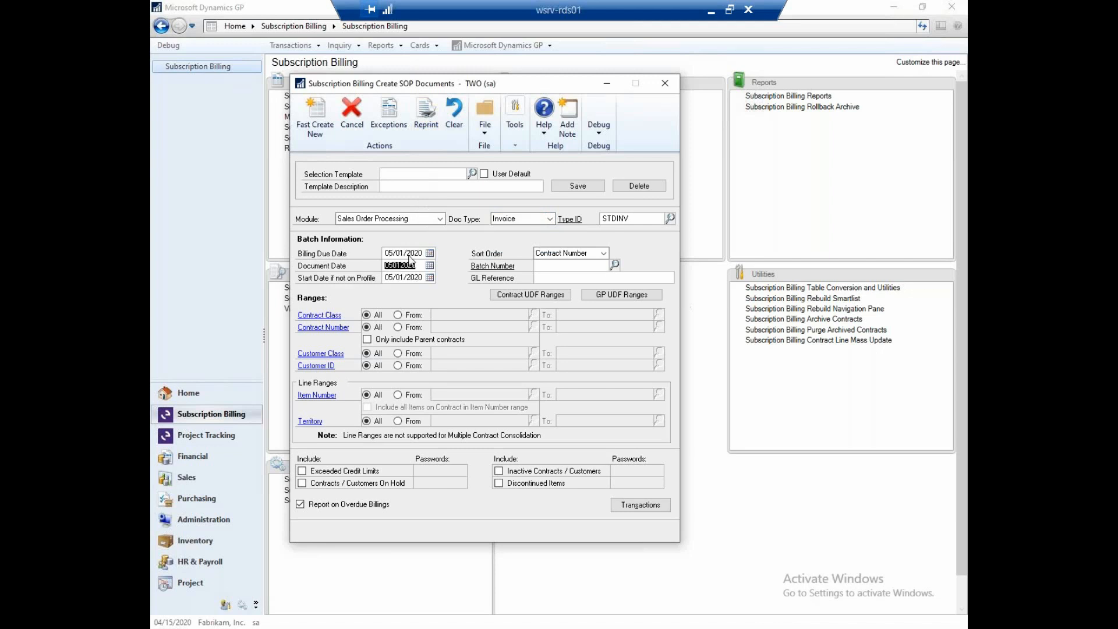
pyautogui.write('04152020')
pyautogui.press('Tab')
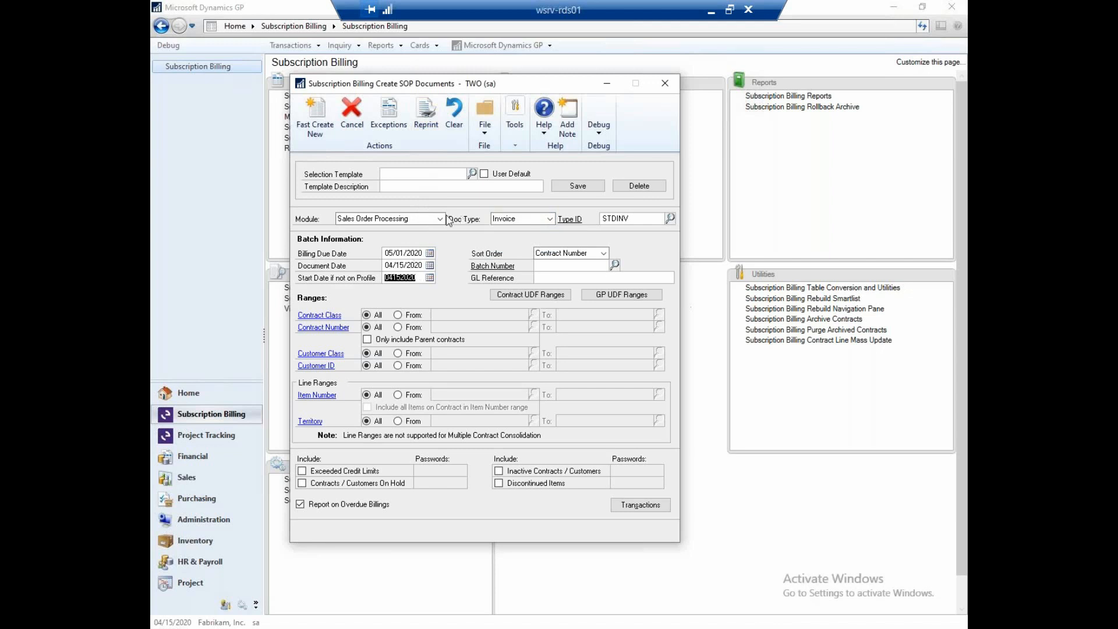
# - Assign batch 1SB/NODUS and restrict the contract class range to SB/NODUS
pyautogui.click(541, 265)
pyautogui.write('1SB')
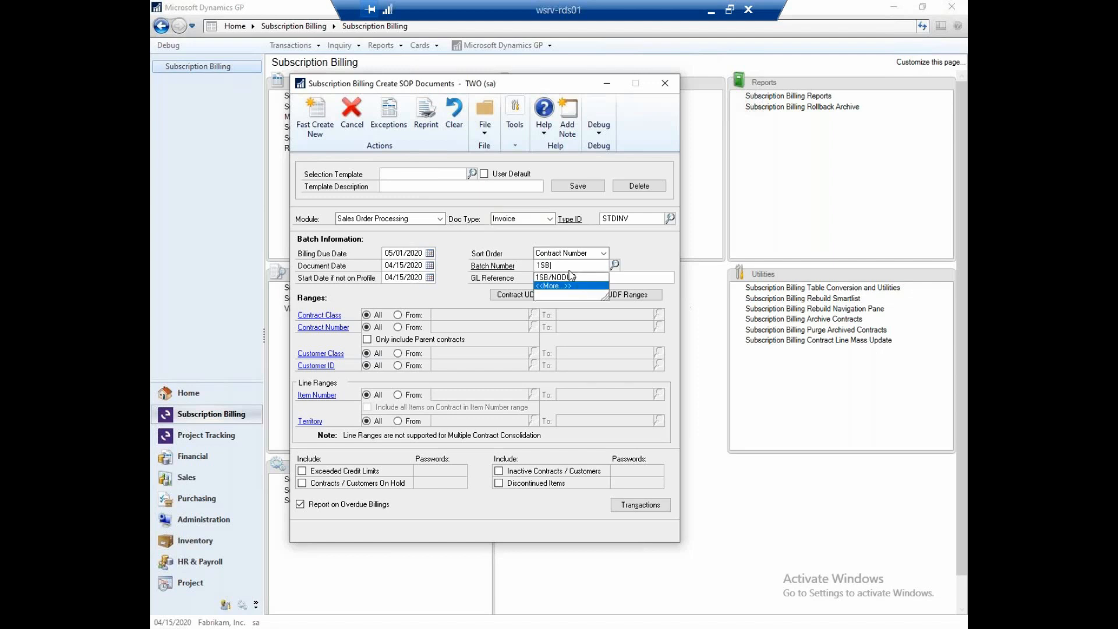
pyautogui.click(572, 277)
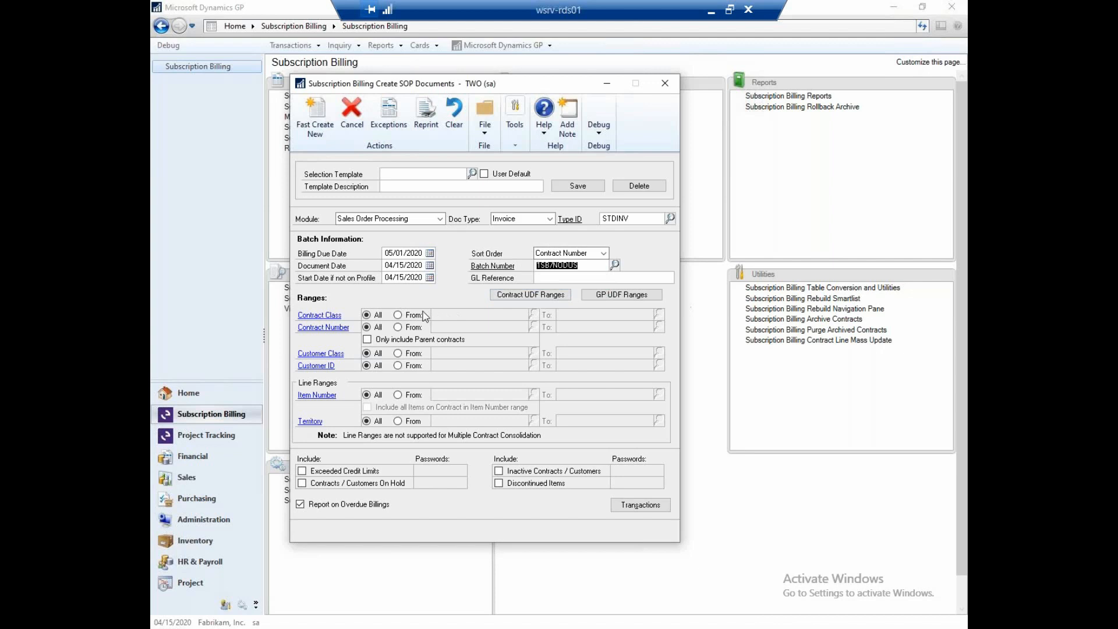
pyautogui.click(407, 315)
pyautogui.click(464, 311)
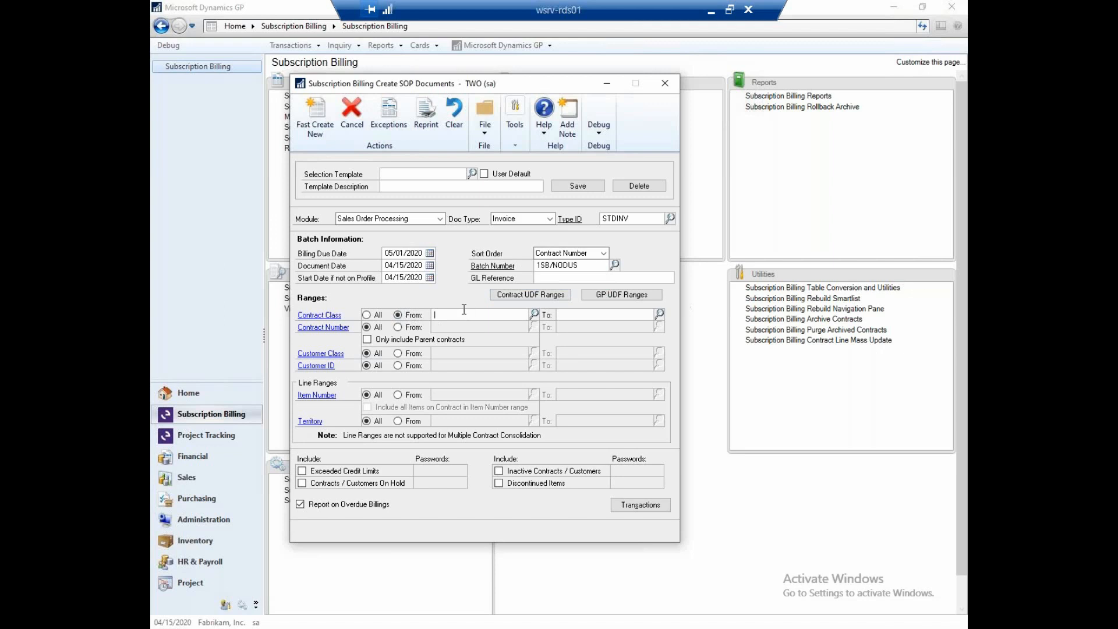
pyautogui.click(534, 314)
pyautogui.doubleClick(479, 281)
# - Start a new fast-create run for the selected contracts and review its edit report on screen
pyautogui.click(315, 118)
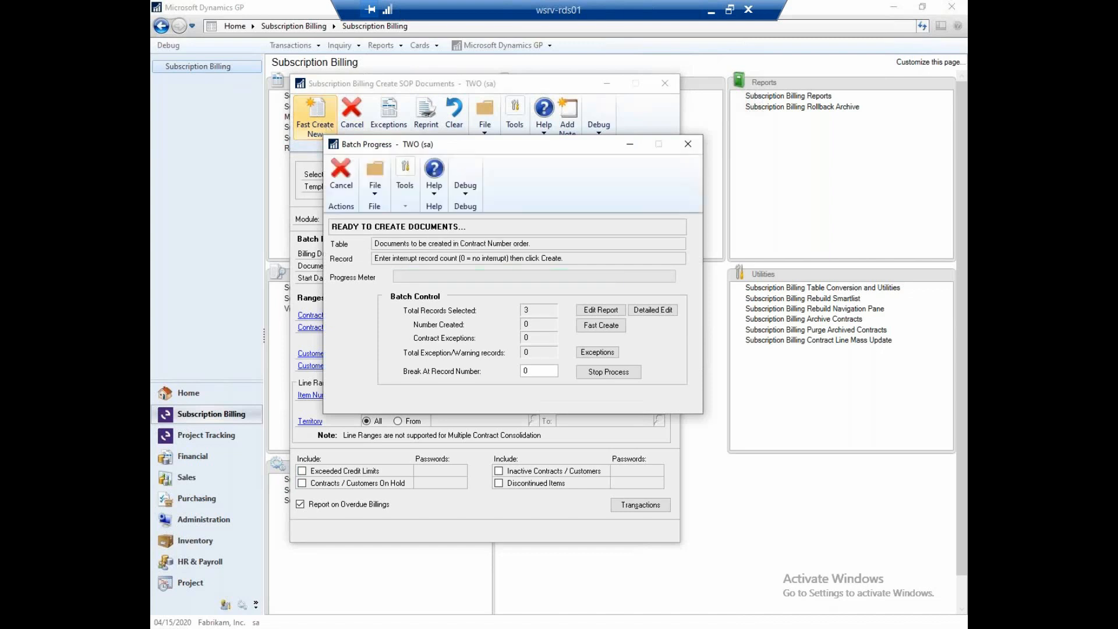
pyautogui.click(612, 310)
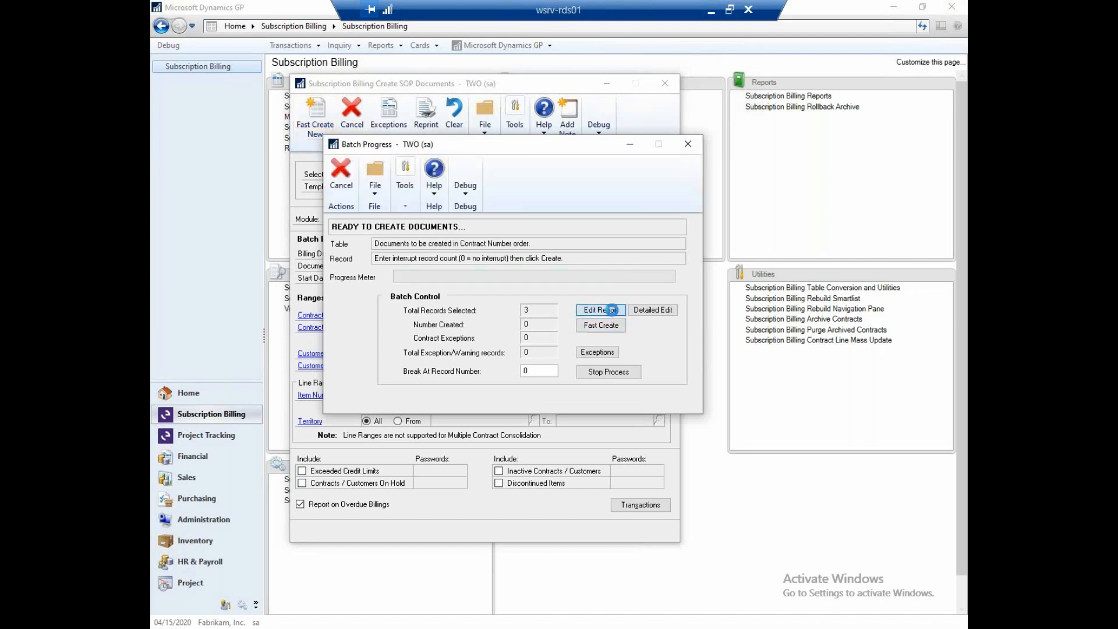
pyautogui.click(473, 318)
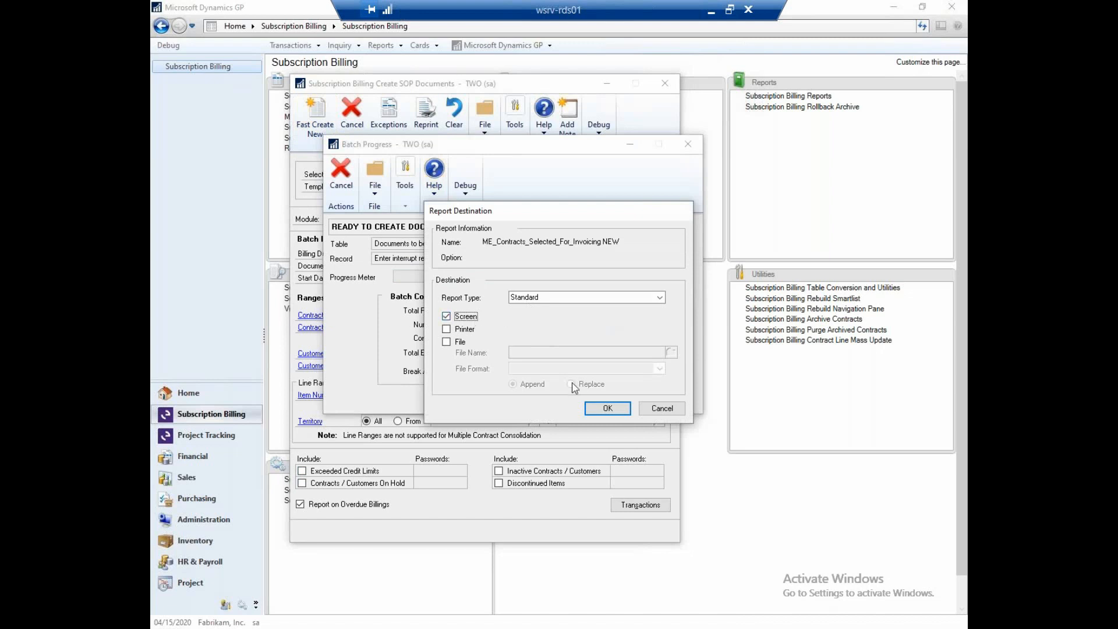
pyautogui.click(606, 410)
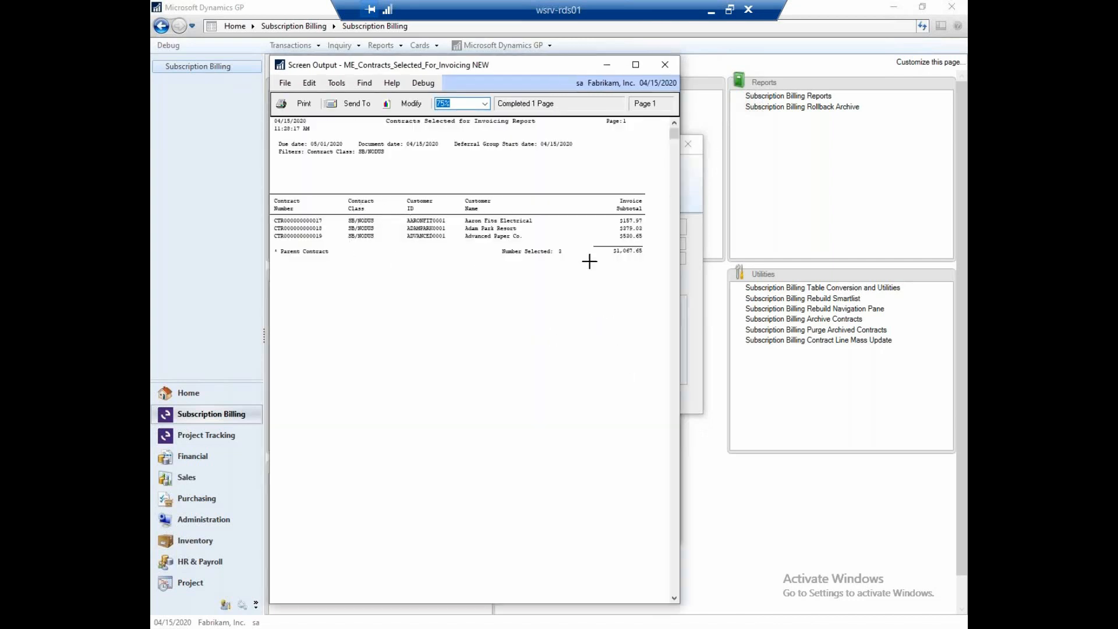
pyautogui.click(667, 66)
# - Display the detailed edit report on screen to review the line items and prices selected for invoicing
pyautogui.click(668, 312)
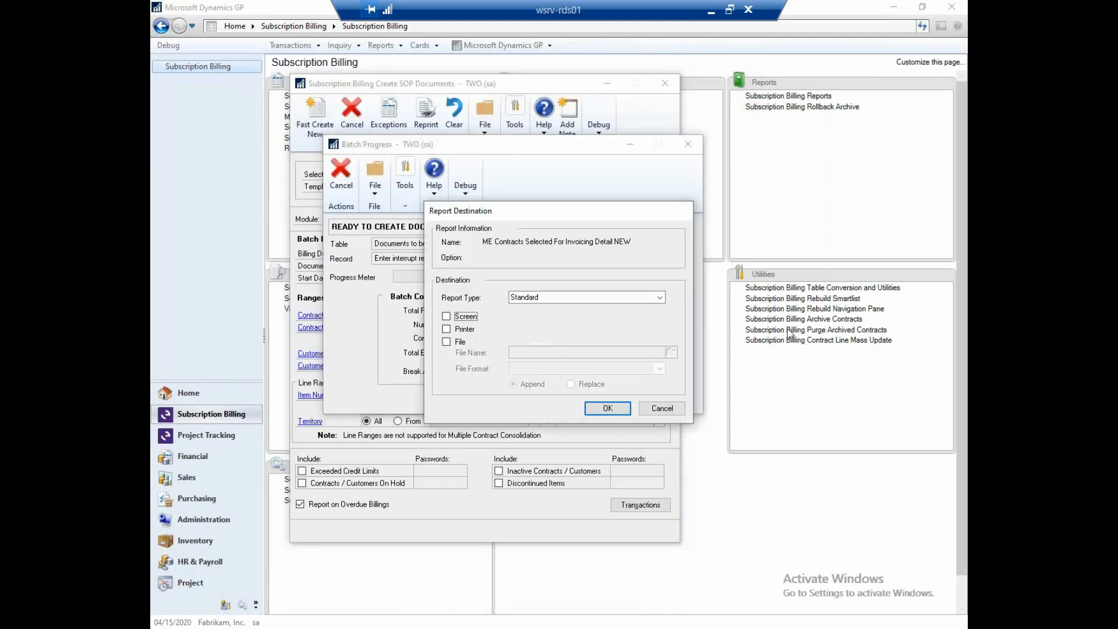
pyautogui.click(458, 317)
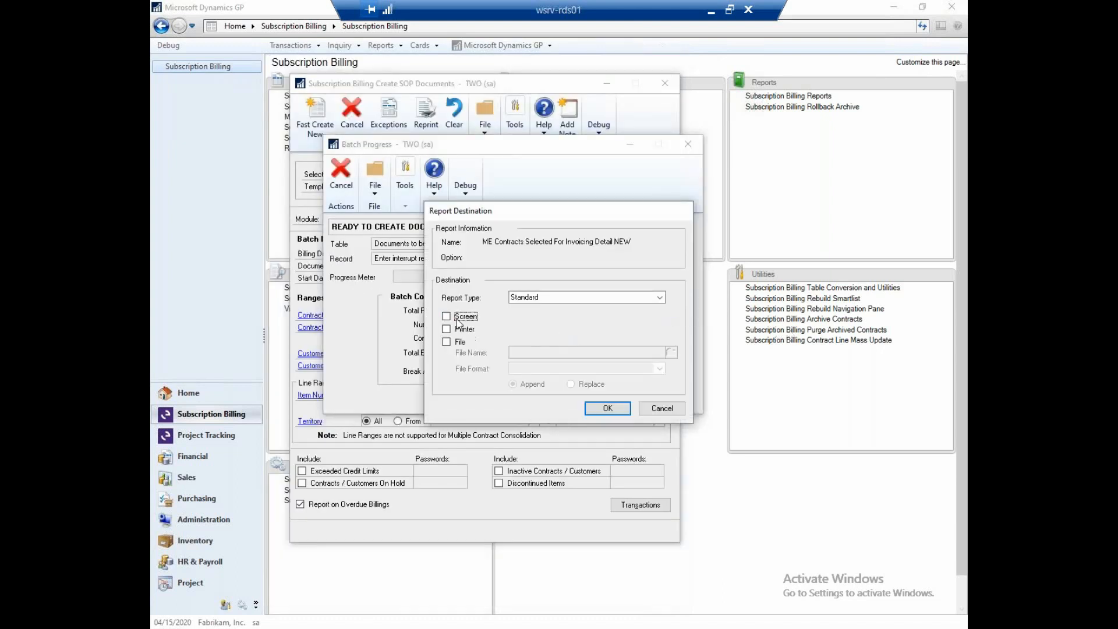
pyautogui.click(608, 409)
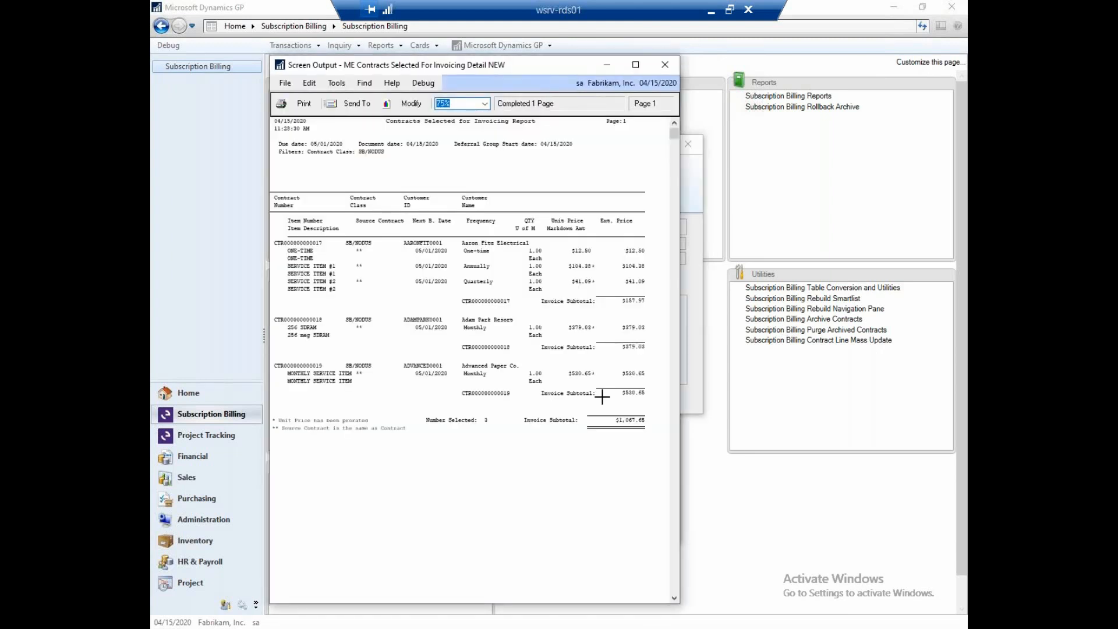
pyautogui.click(665, 65)
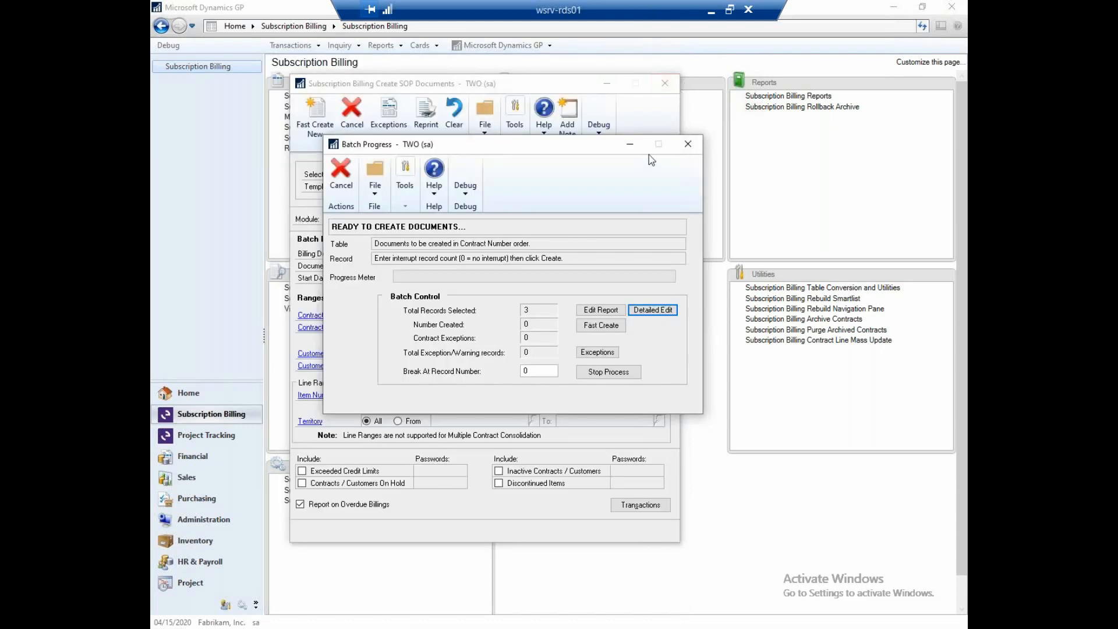
# - Fast create the invoices for the selected contracts and skip printing the invoices created report
pyautogui.click(591, 327)
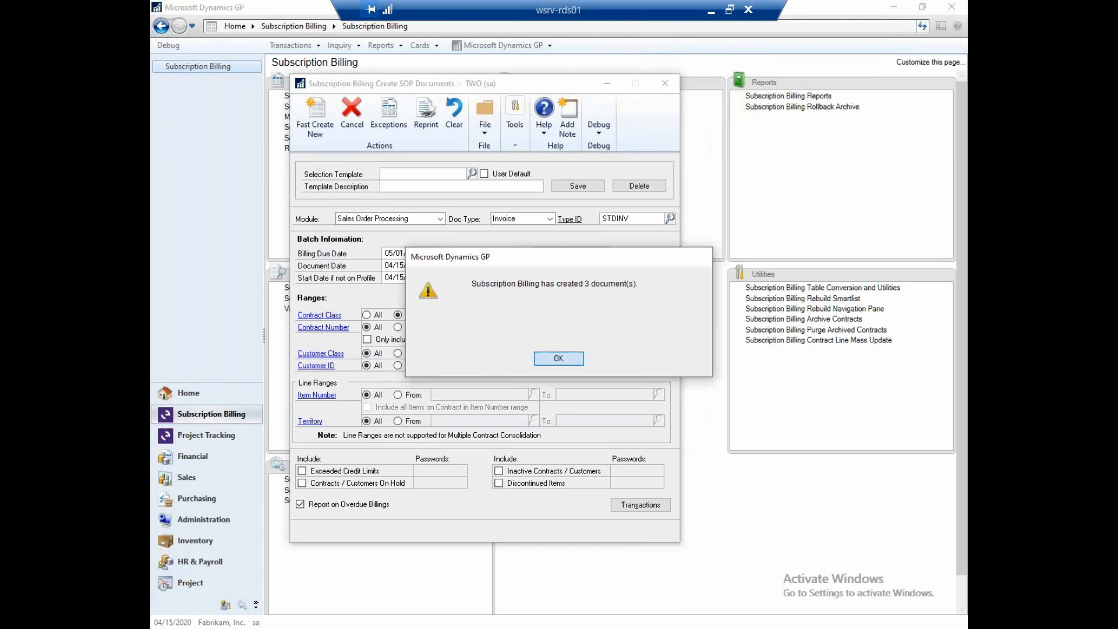
pyautogui.click(576, 359)
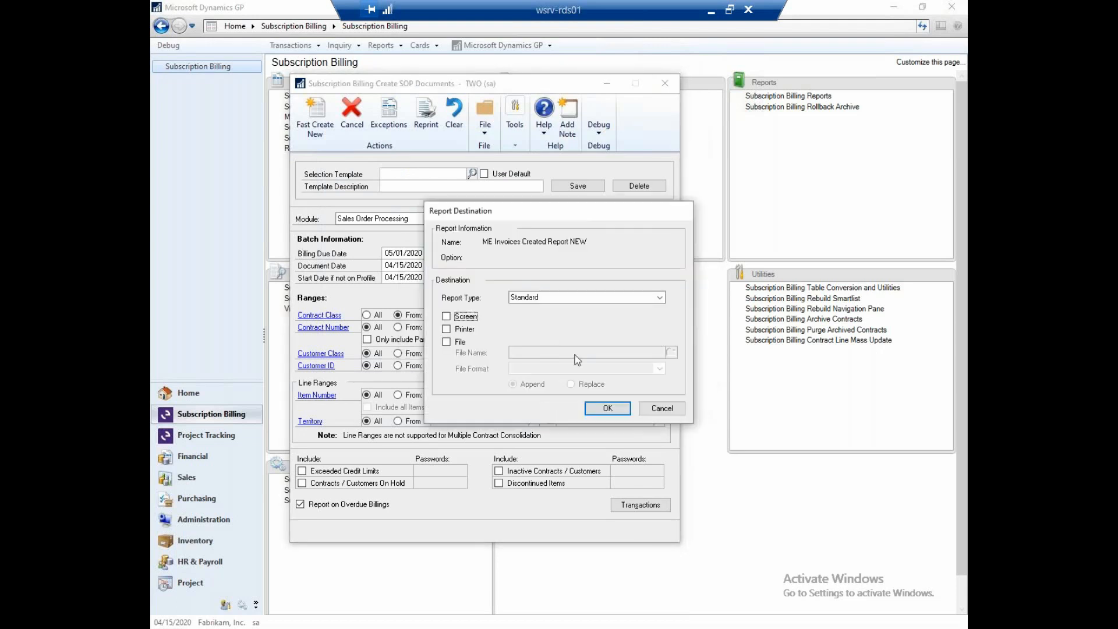
pyautogui.click(651, 408)
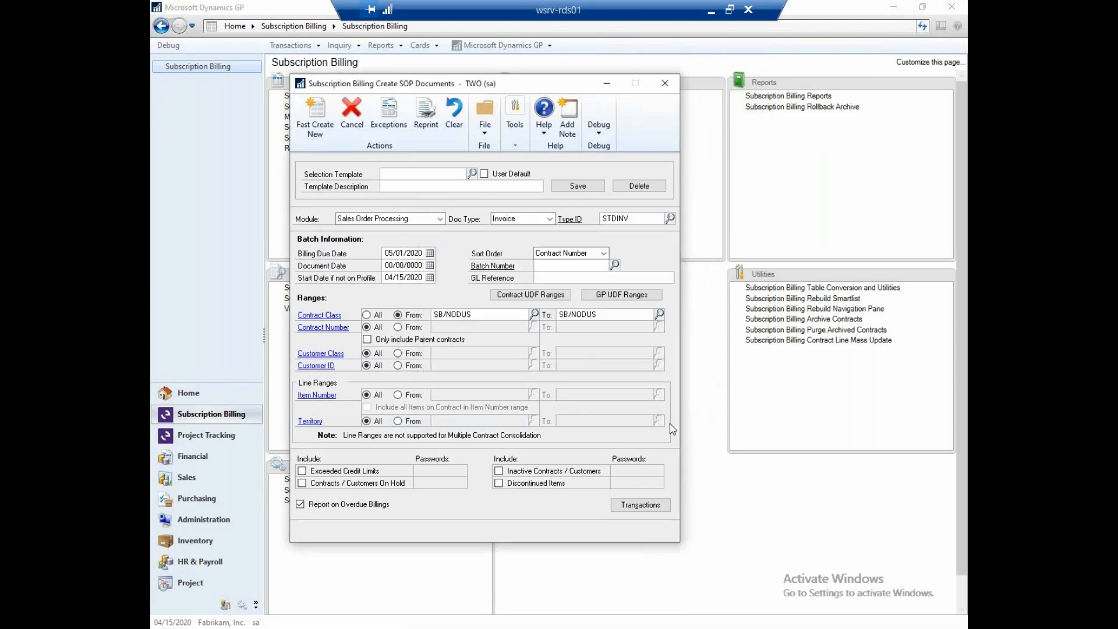
# - Open the transactions just created and display the account distributions of the Aaron Fitz Electrical invoice
pyautogui.click(659, 511)
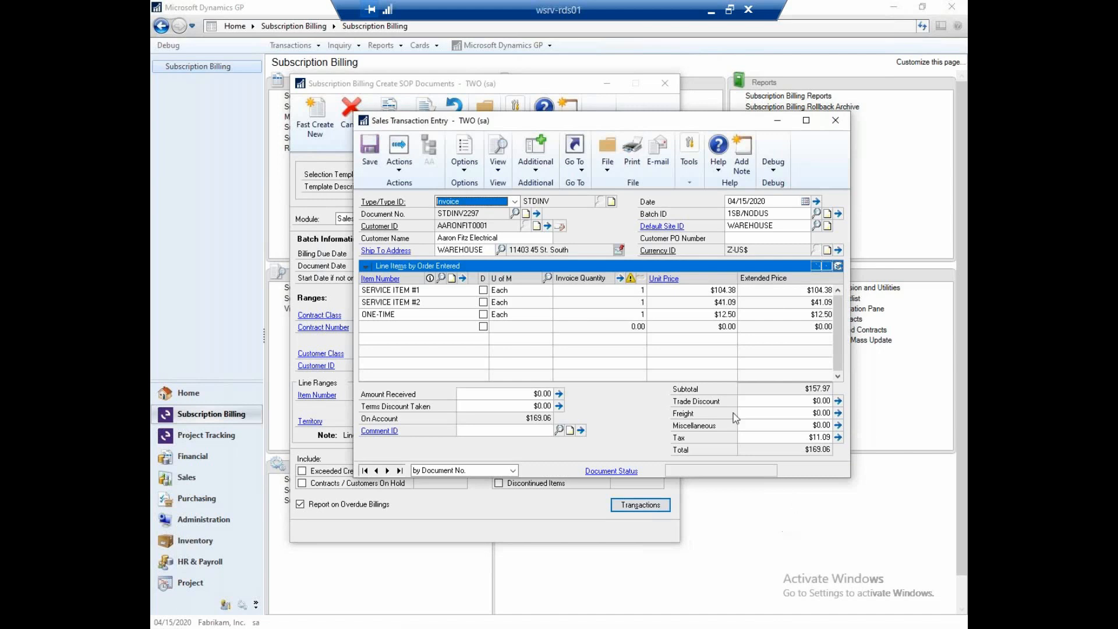
pyautogui.click(438, 291)
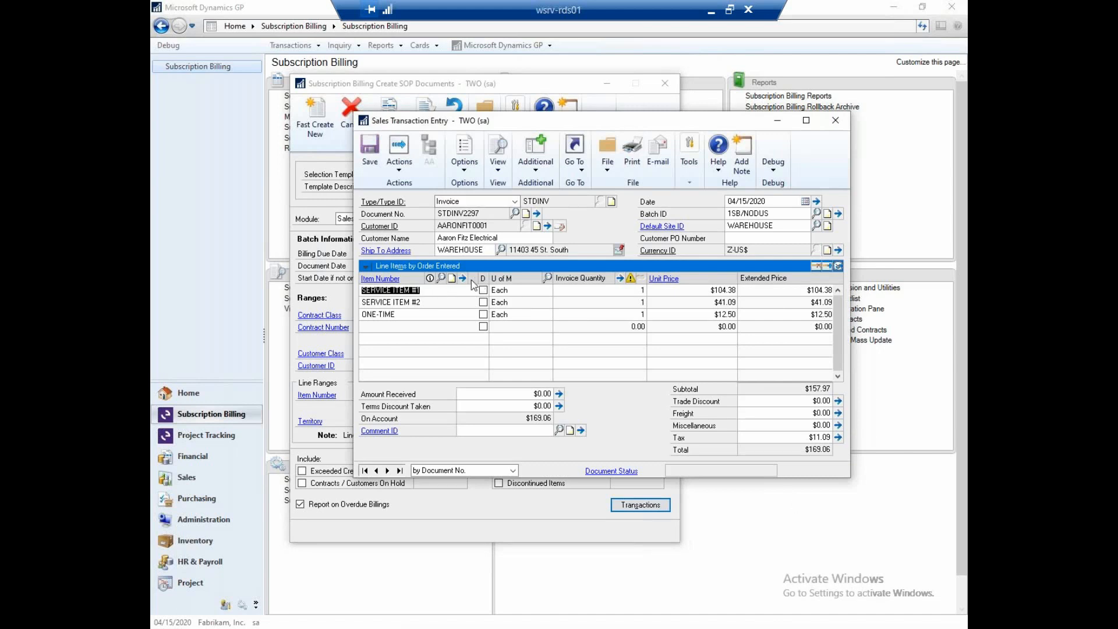
pyautogui.click(581, 171)
pyautogui.click(605, 214)
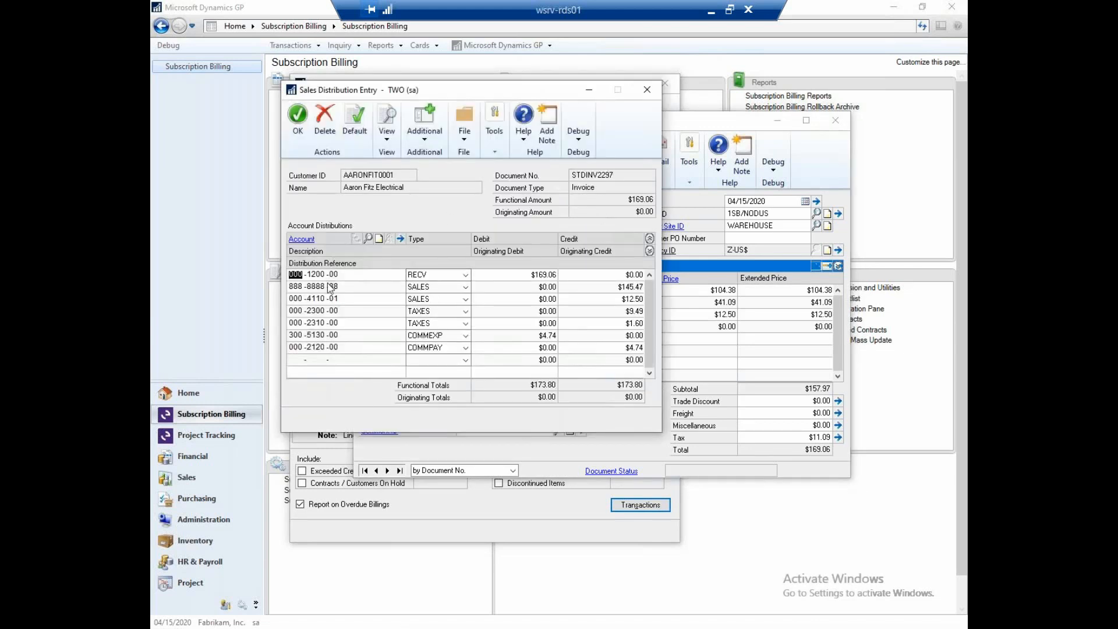
# - Review the deferral schedules of SERVICE ITEM #1 and SERVICE ITEM #2 behind the invoice's deferred sales distribution
pyautogui.click(330, 286)
pyautogui.click(425, 134)
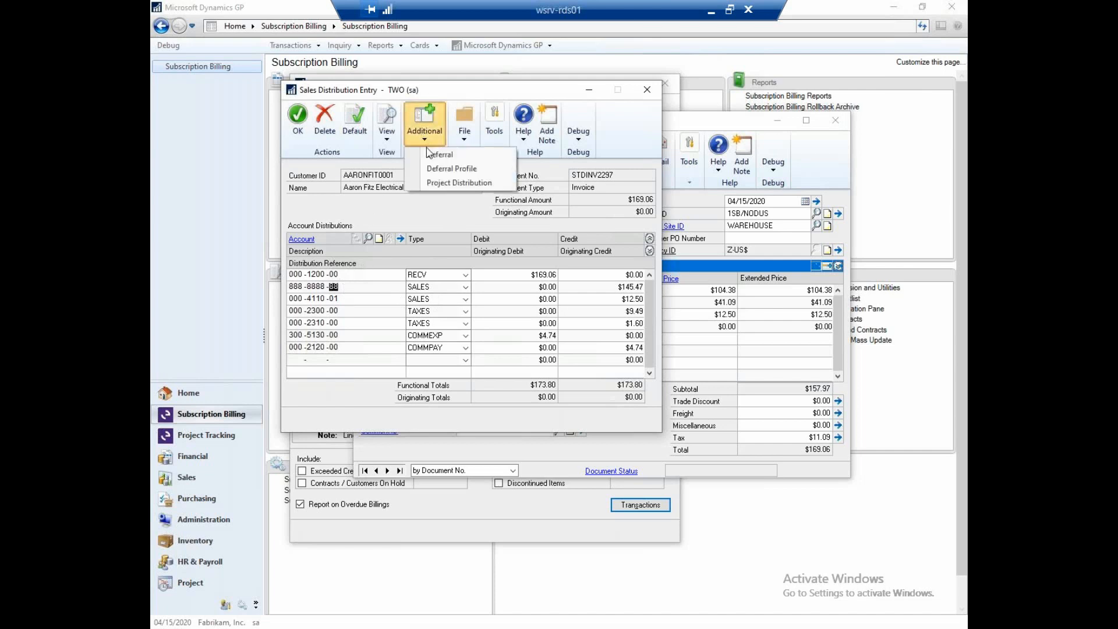
pyautogui.click(431, 154)
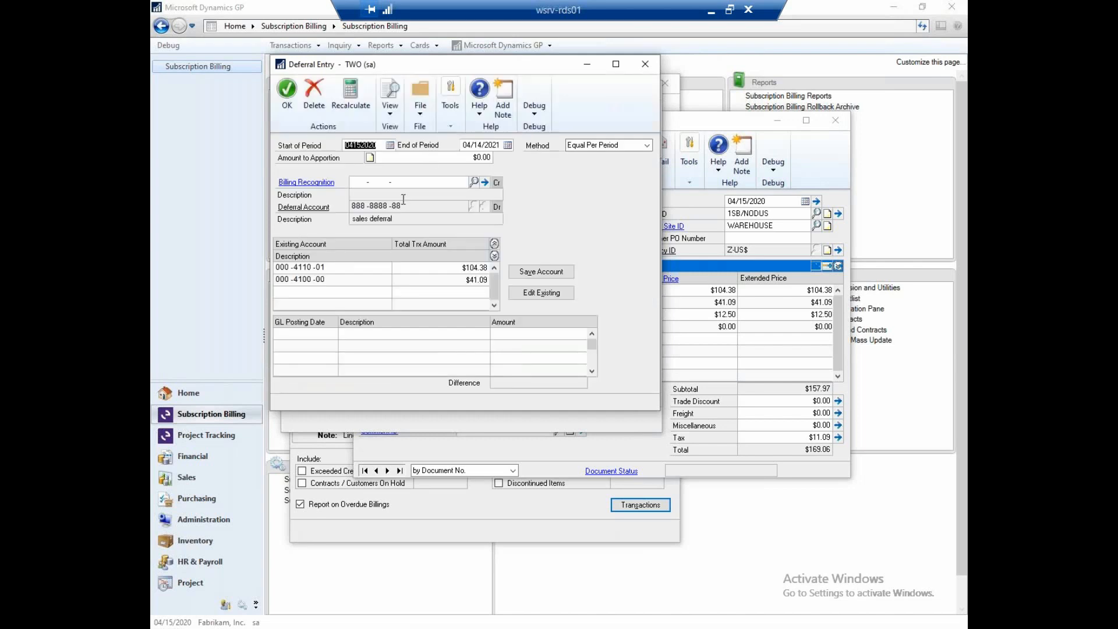
pyautogui.click(379, 267)
pyautogui.click(541, 292)
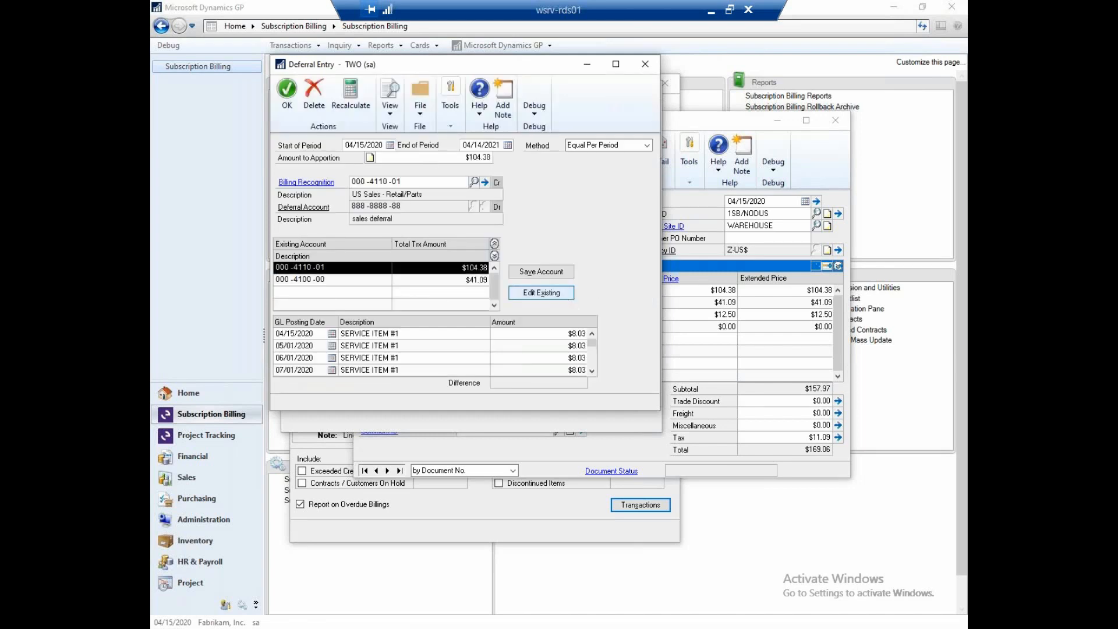
pyautogui.click(446, 280)
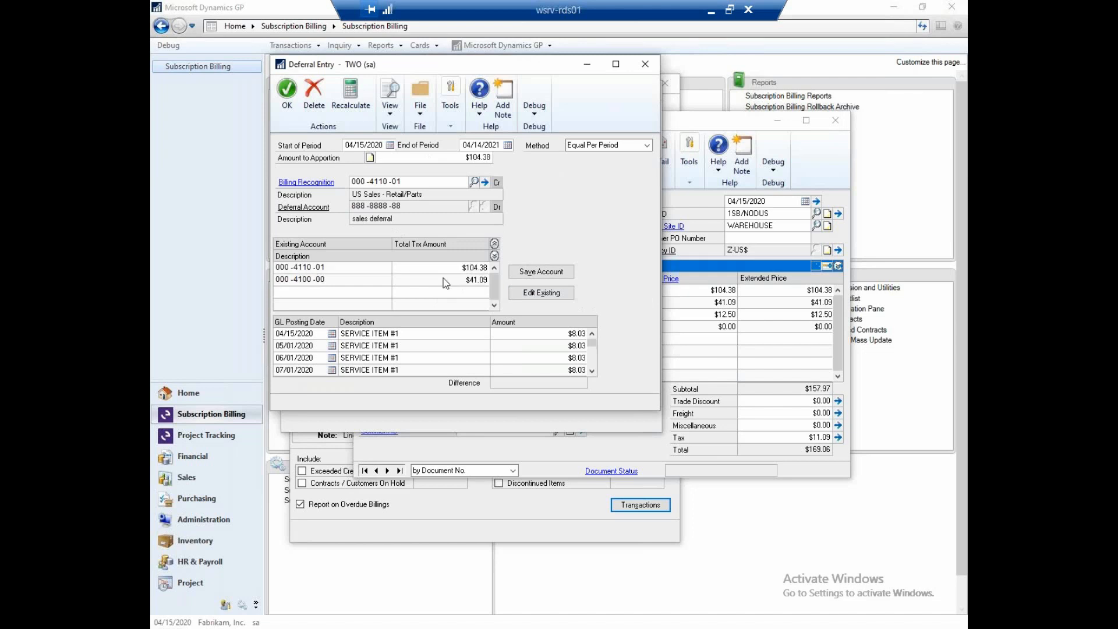
pyautogui.click(520, 292)
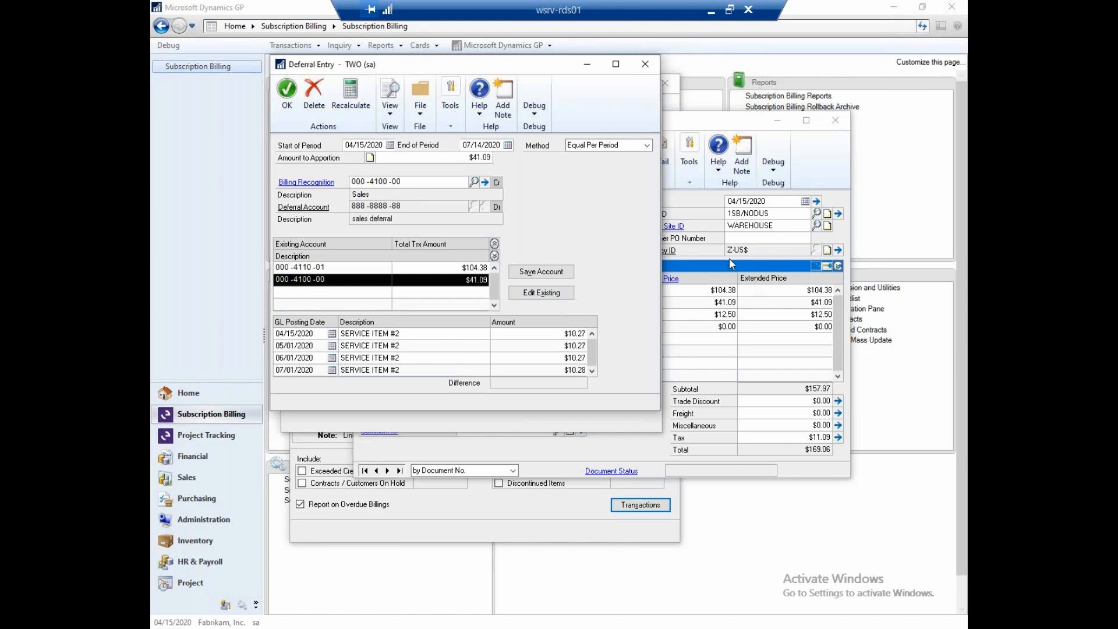
pyautogui.click(645, 69)
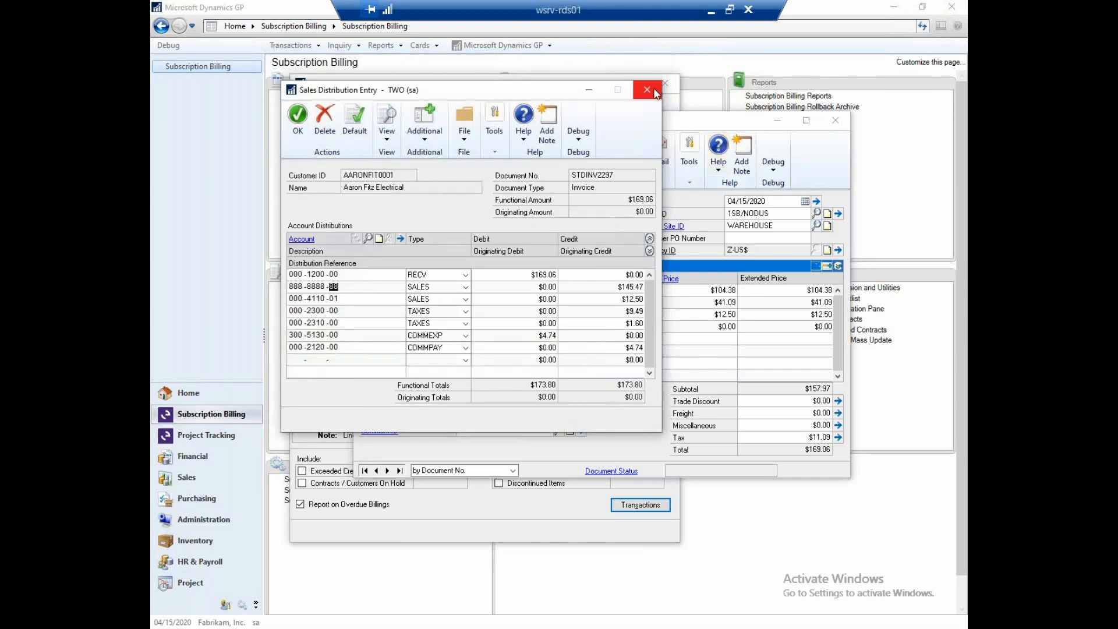
pyautogui.click(655, 92)
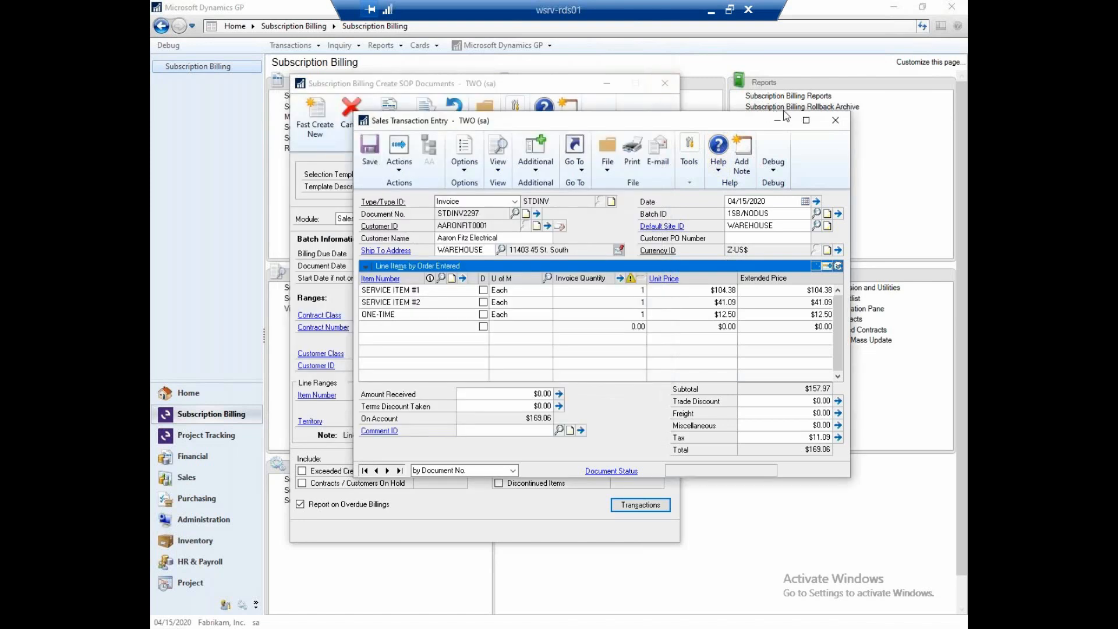
# - Save the Aaron Fitz Electrical invoice and close the SOP document creation window
pyautogui.click(834, 119)
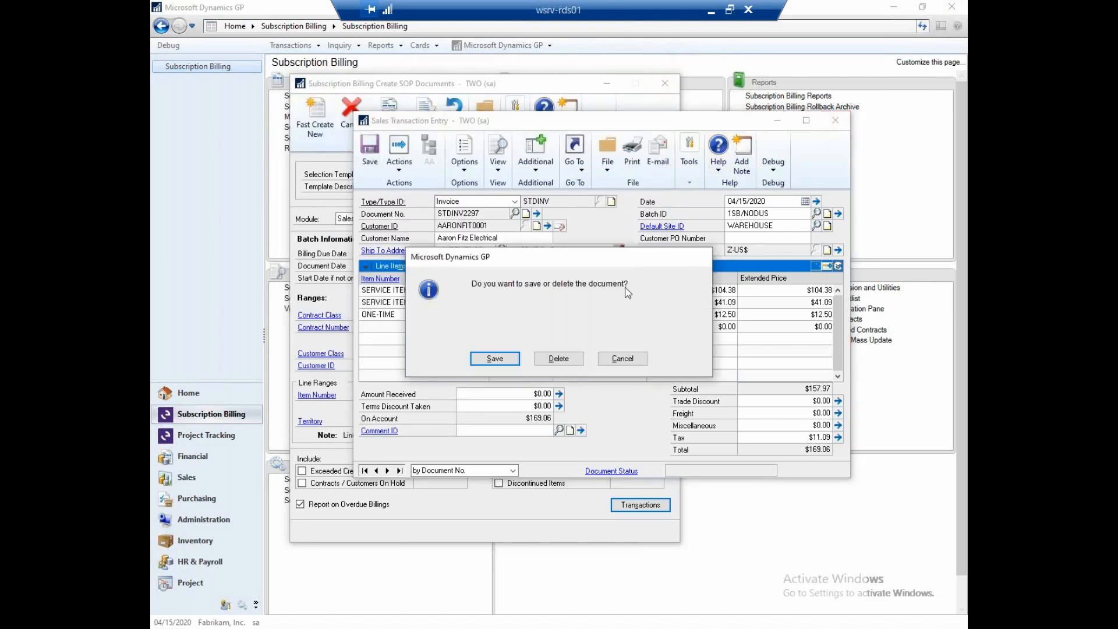
pyautogui.click(495, 358)
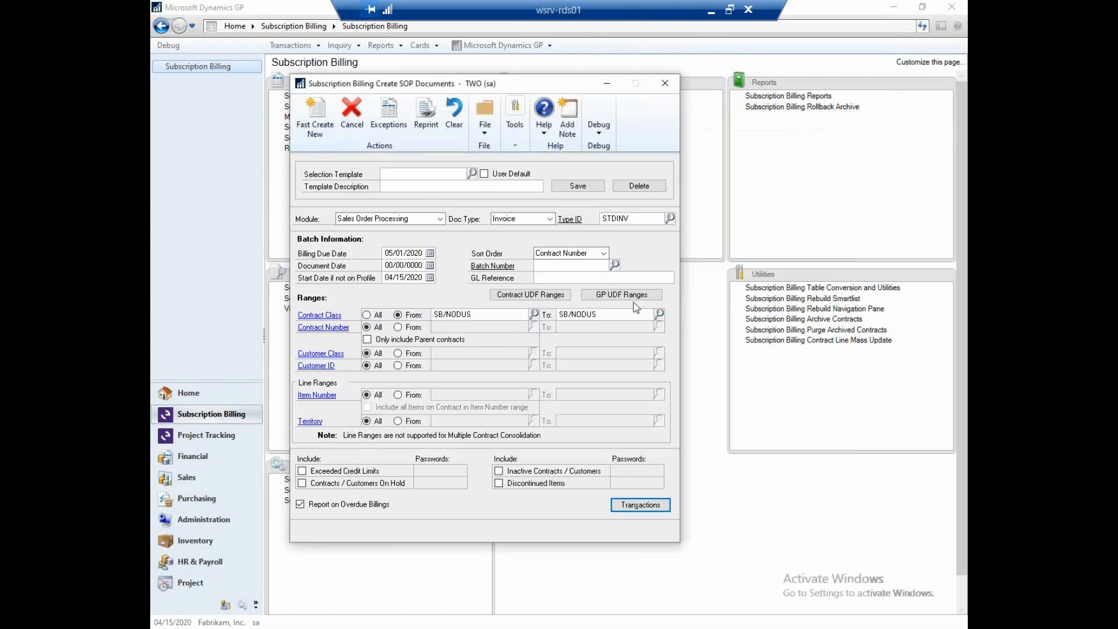
pyautogui.click(673, 86)
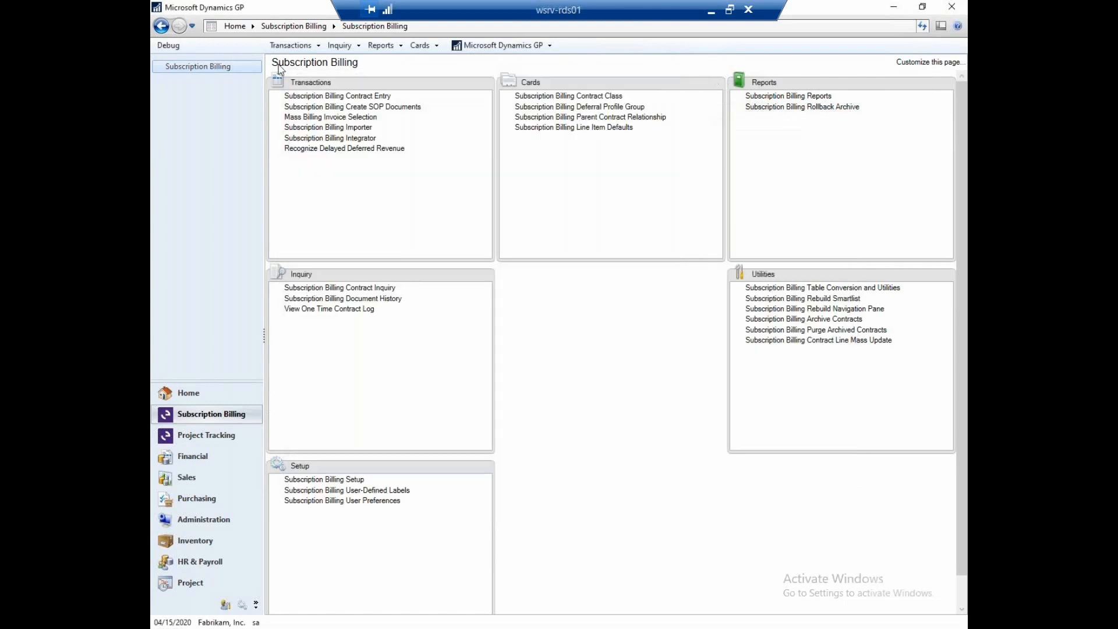
# - Look up the default Visa card stored for Aaron Fitz Electrical in Credit Card Advantage Wallet Maintenance
pyautogui.click(291, 47)
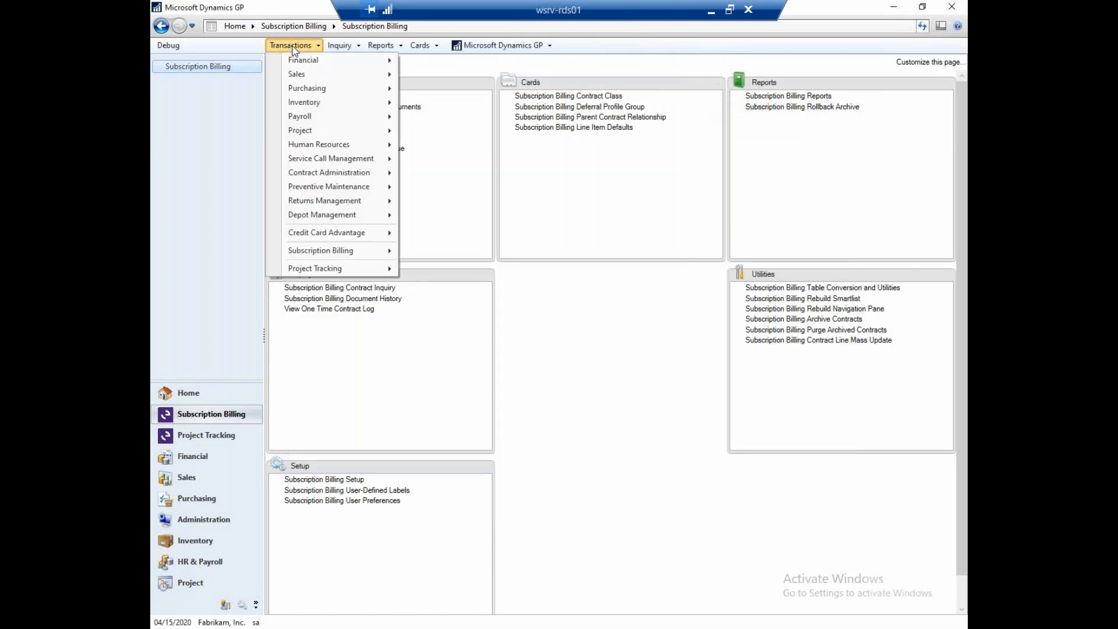
pyautogui.moveTo(318, 235)
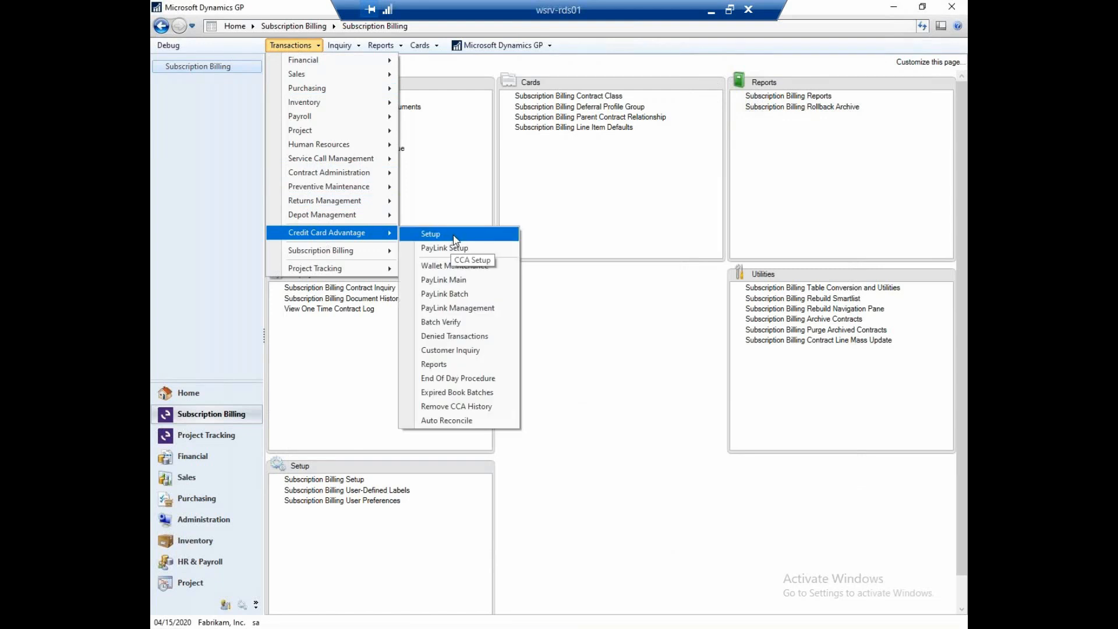
pyautogui.click(448, 267)
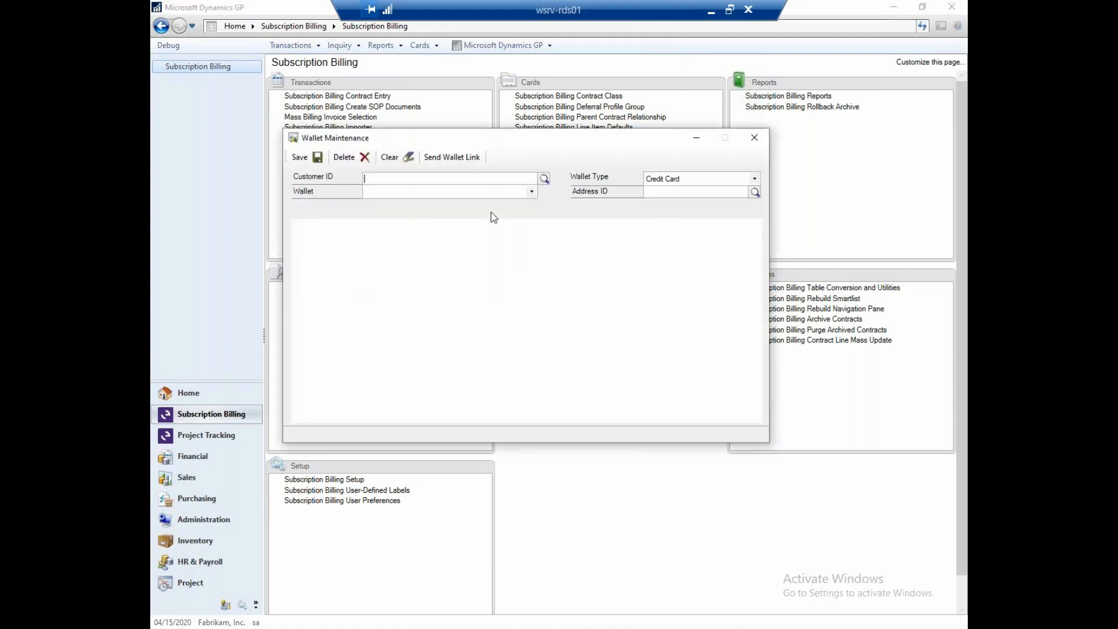
pyautogui.click(544, 178)
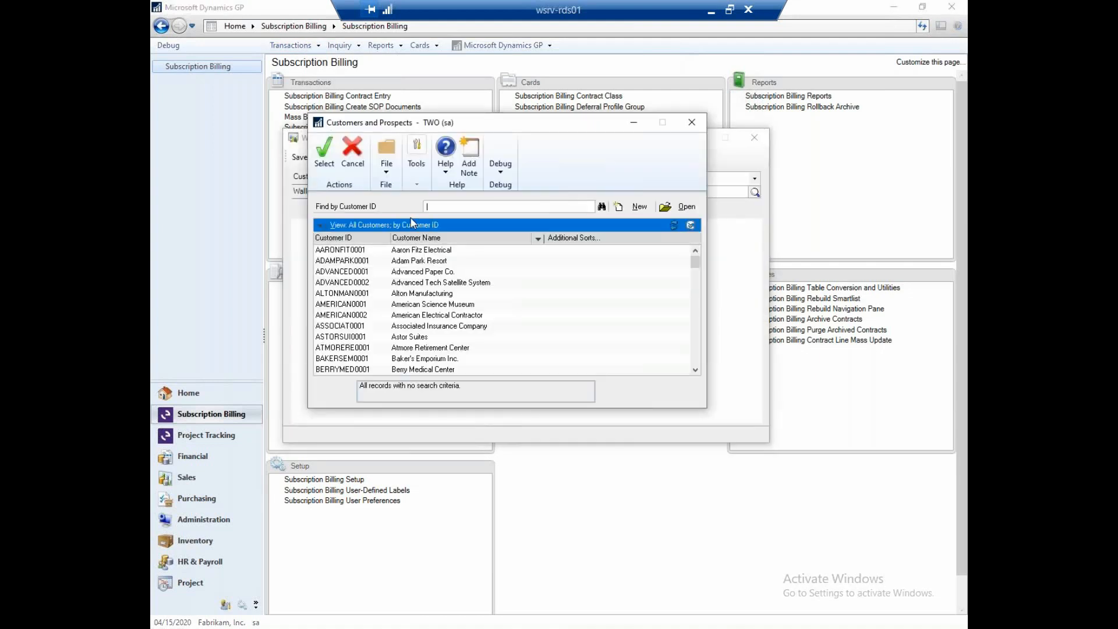
pyautogui.doubleClick(430, 252)
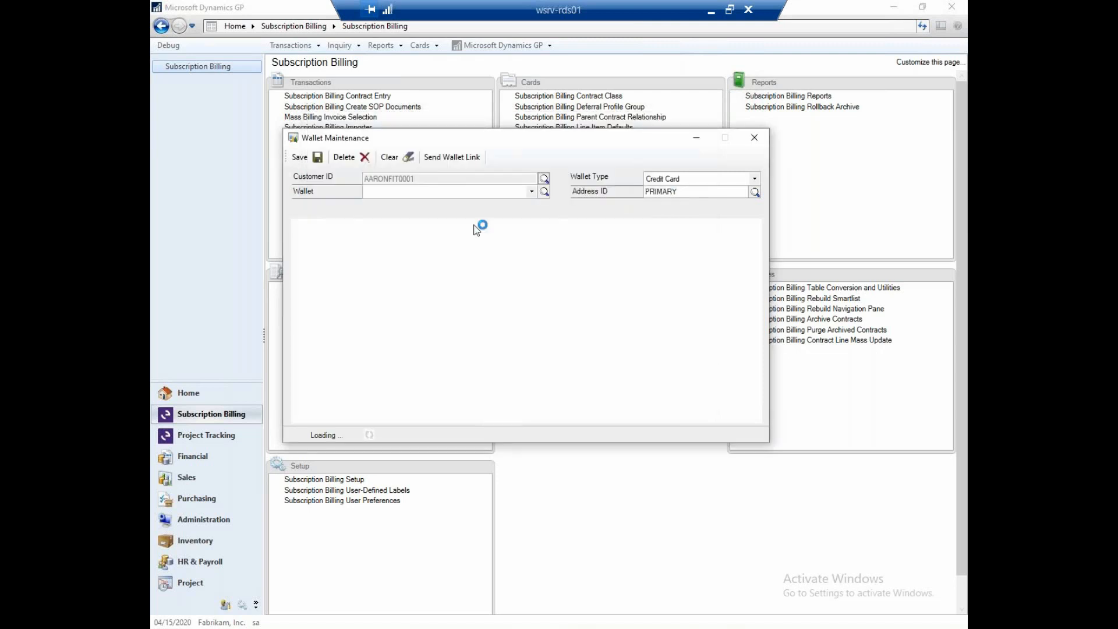
pyautogui.click(531, 191)
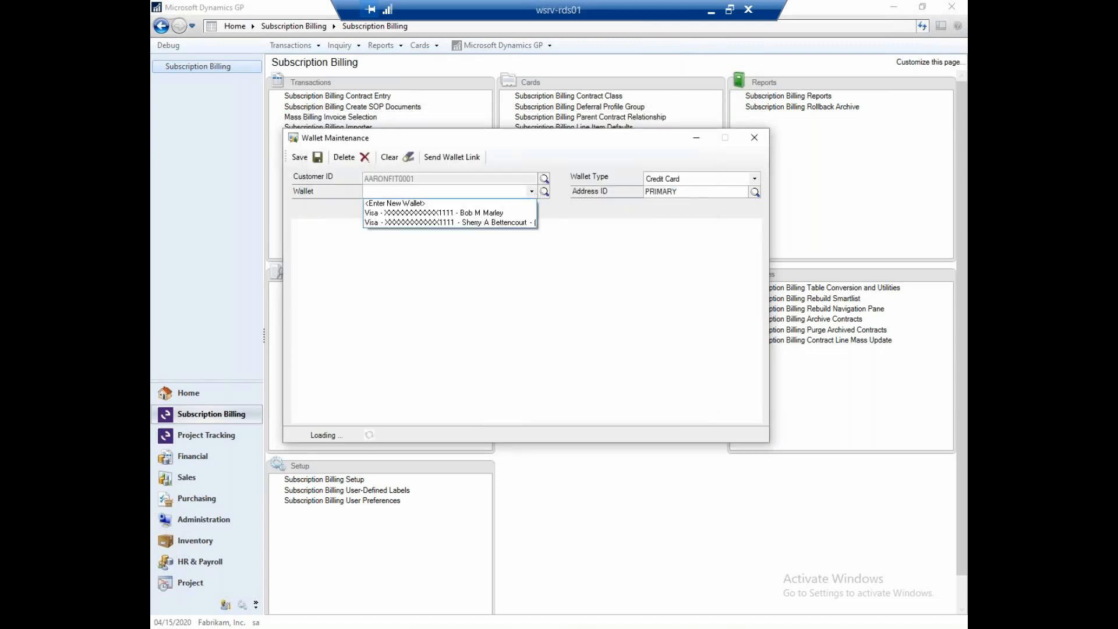
pyautogui.click(524, 223)
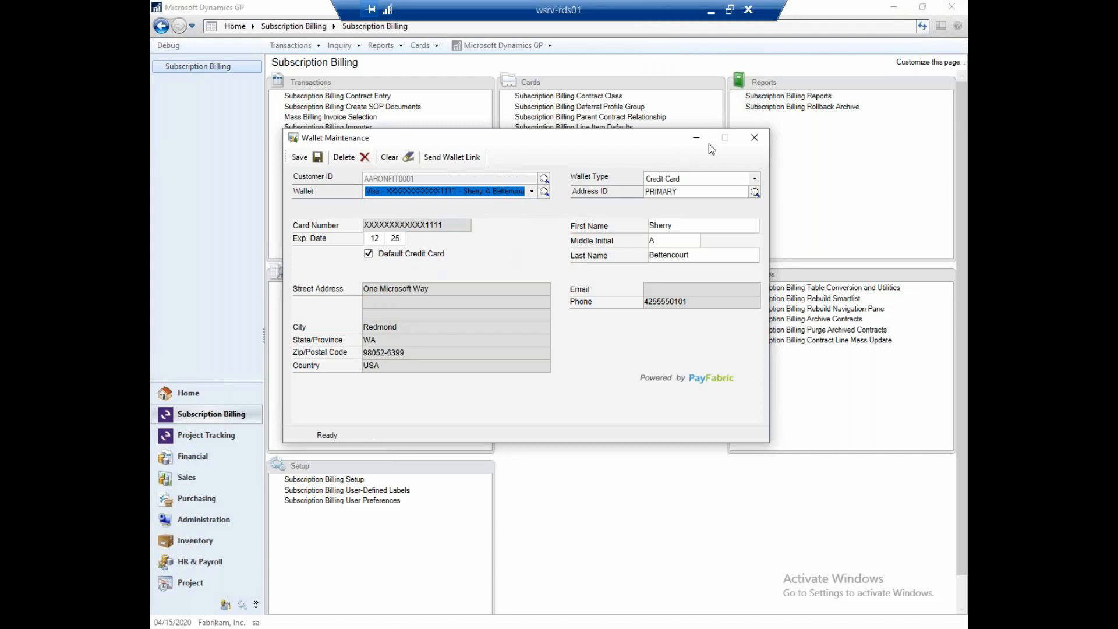
pyautogui.click(754, 137)
# - Start an auto batch from Credit Card Advantage Batch Verify and load sales batch 1SB/NODUS
pyautogui.click(291, 45)
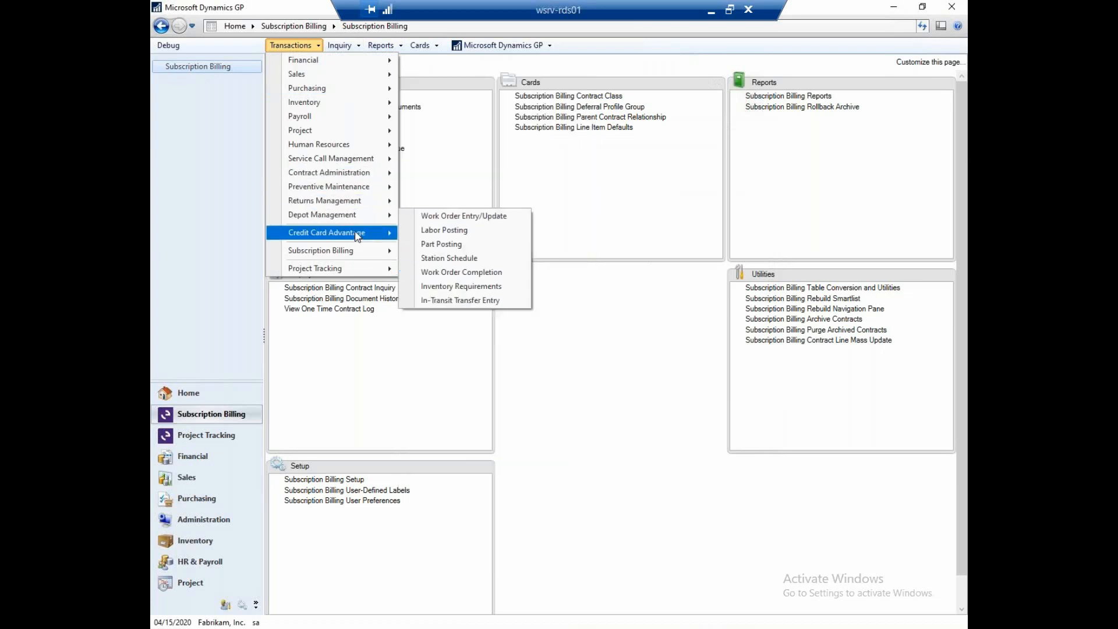
pyautogui.moveTo(358, 233)
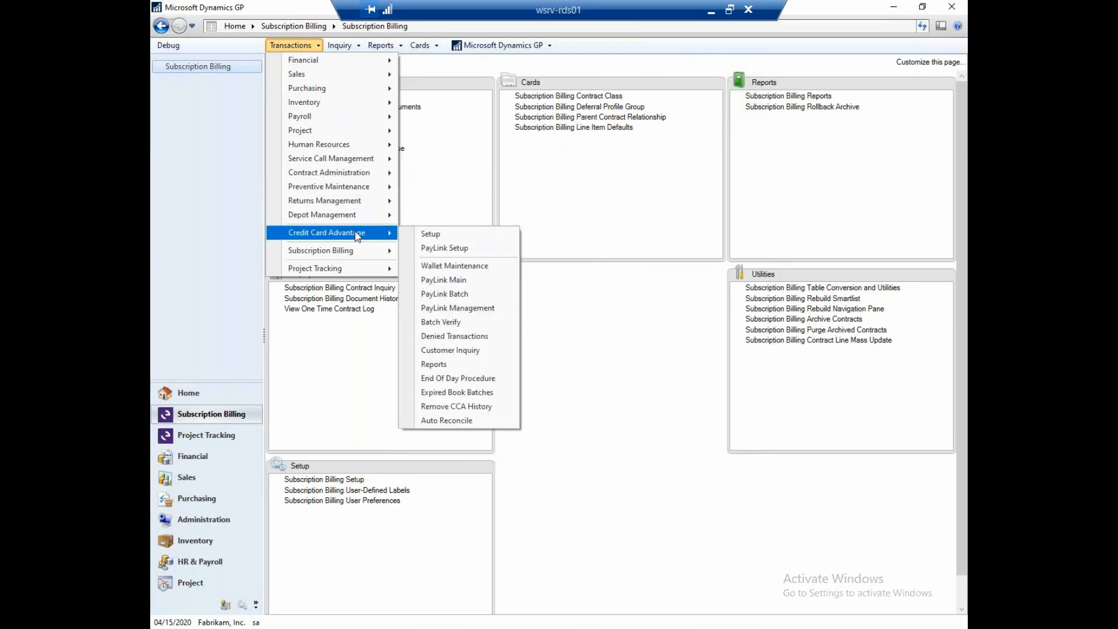
pyautogui.click(486, 323)
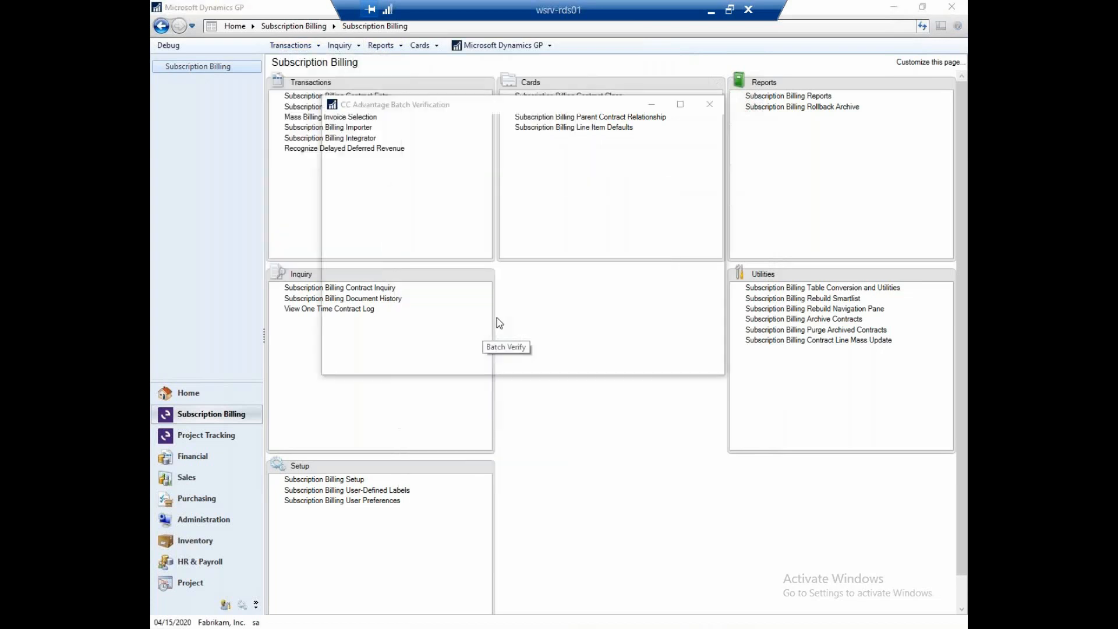
pyautogui.click(486, 140)
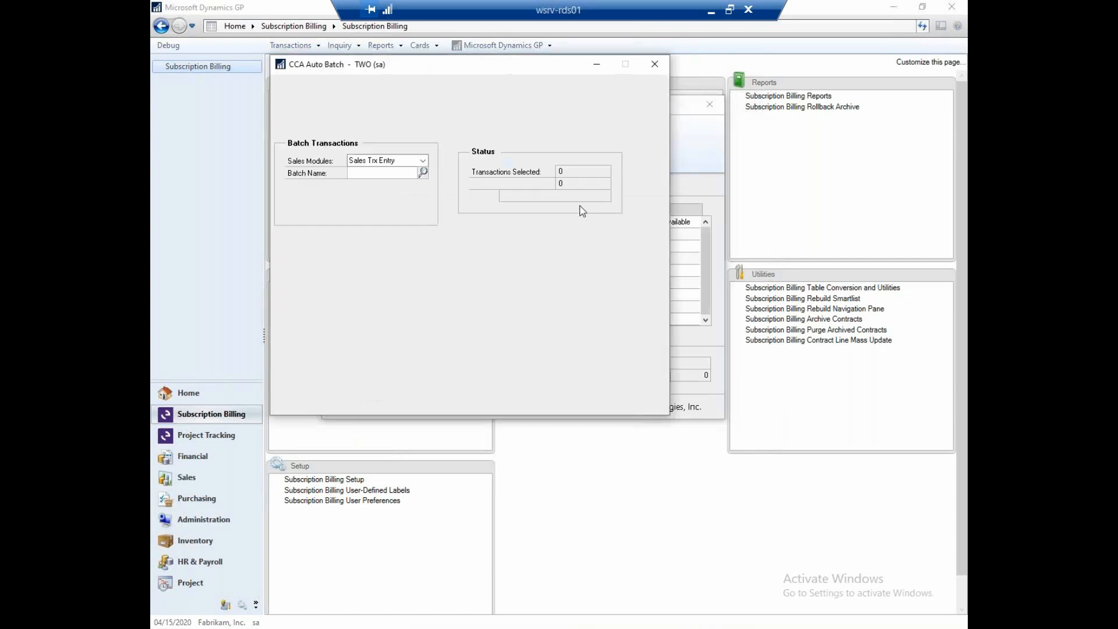
pyautogui.click(409, 178)
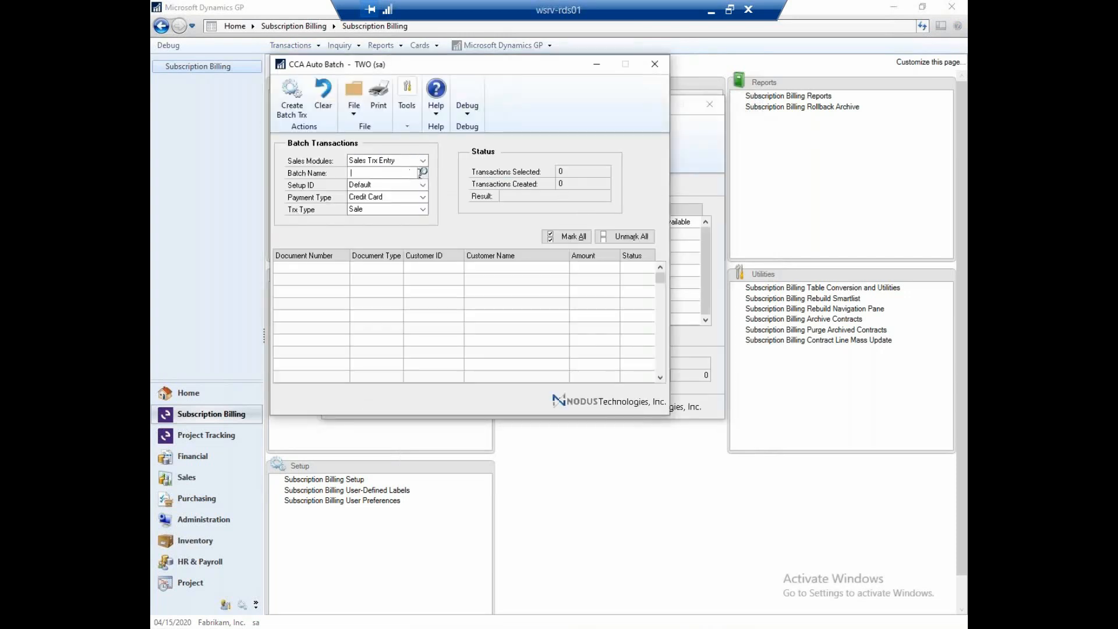
pyautogui.click(422, 173)
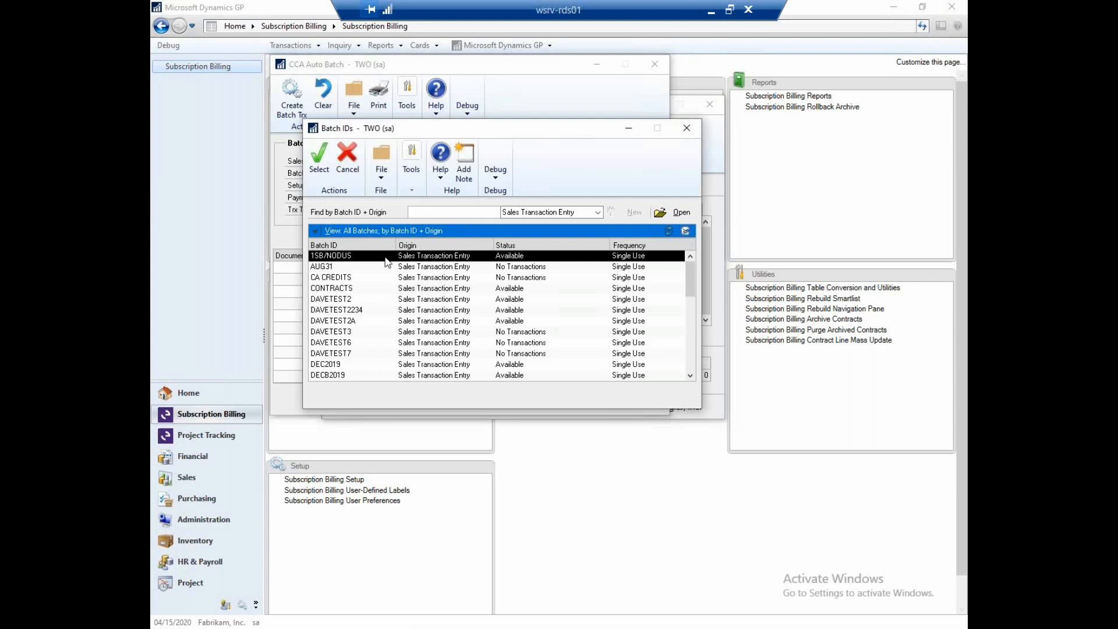
pyautogui.doubleClick(396, 259)
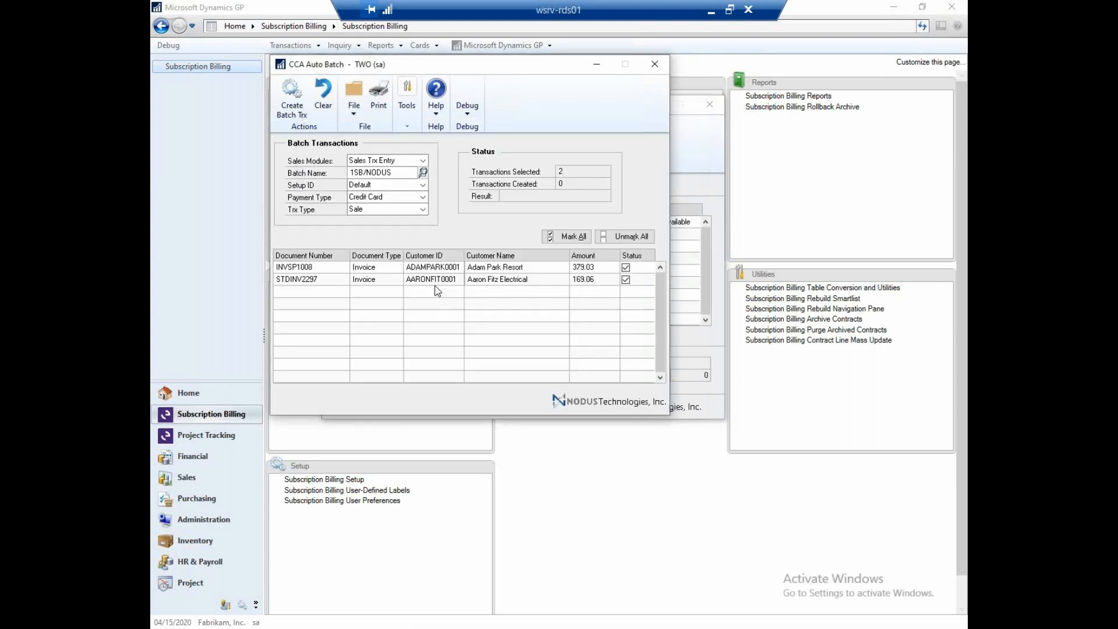
# - Exclude the Adam Park Resort invoice and create the credit card sale transaction for the remaining invoice
pyautogui.click(625, 268)
pyautogui.click(292, 98)
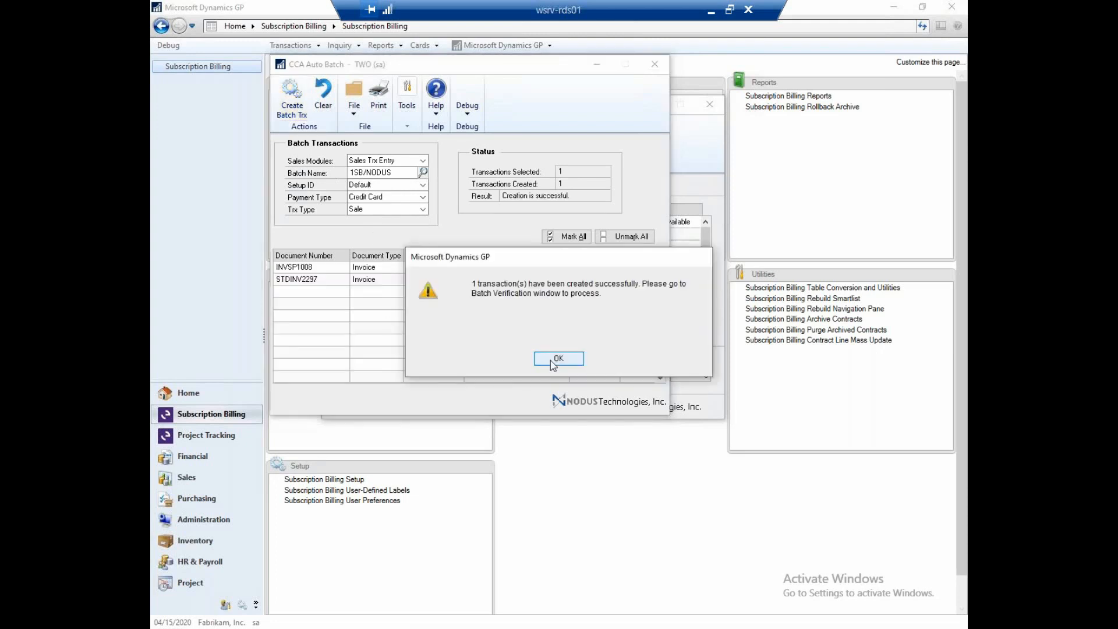
pyautogui.click(551, 360)
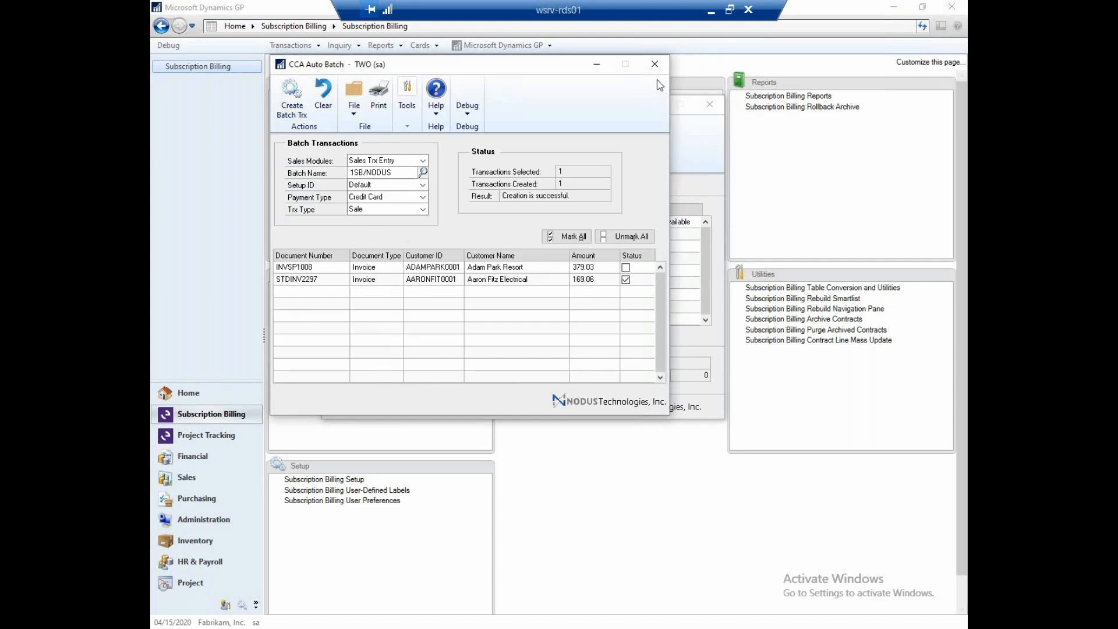
pyautogui.click(655, 66)
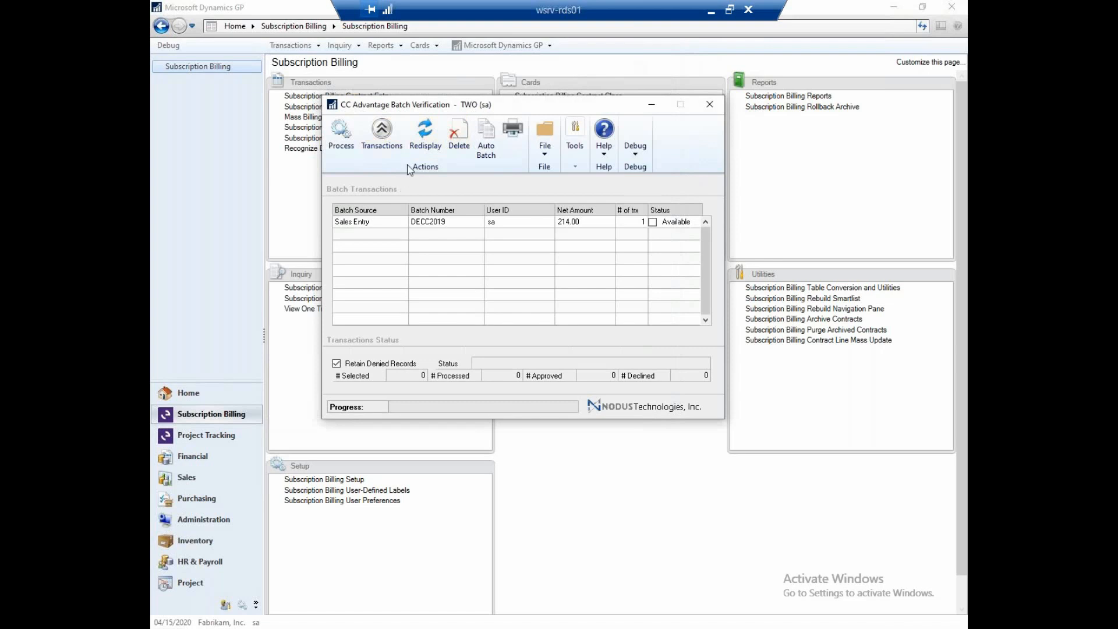
# - Refresh the batch verification list, process batch 1SB/NODUS, and review the processed records report on screen
pyautogui.click(423, 142)
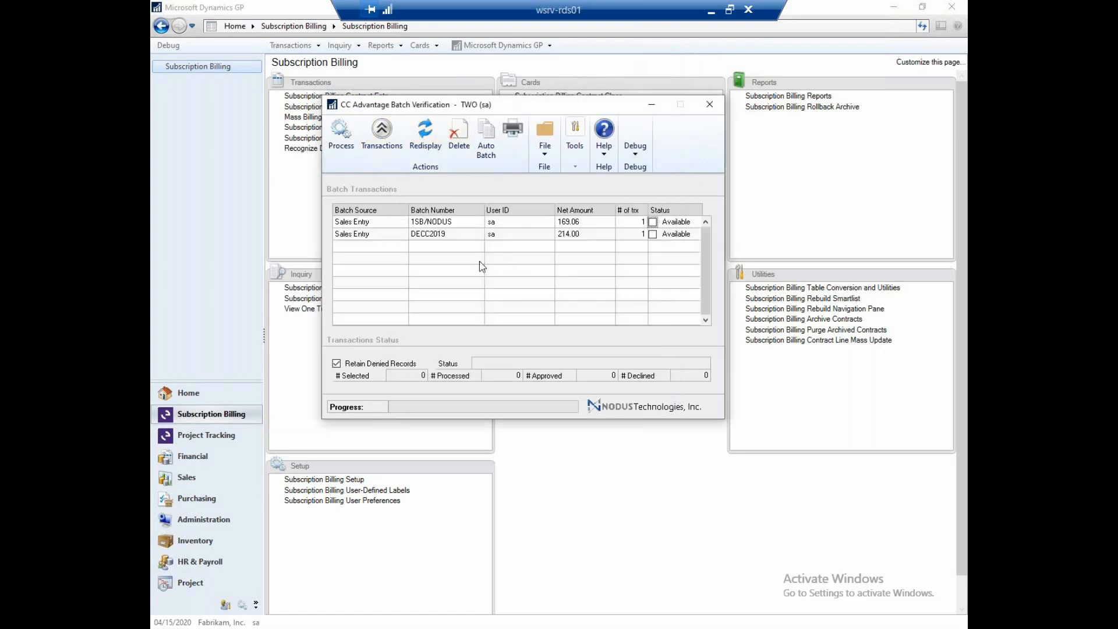
pyautogui.click(653, 223)
pyautogui.click(350, 140)
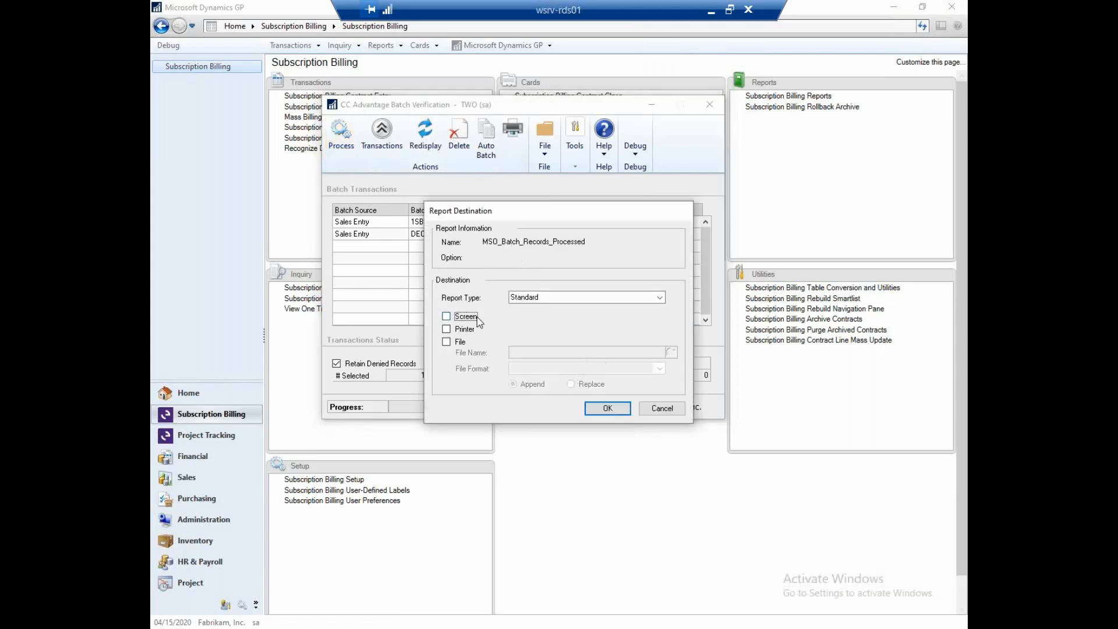
pyautogui.click(600, 412)
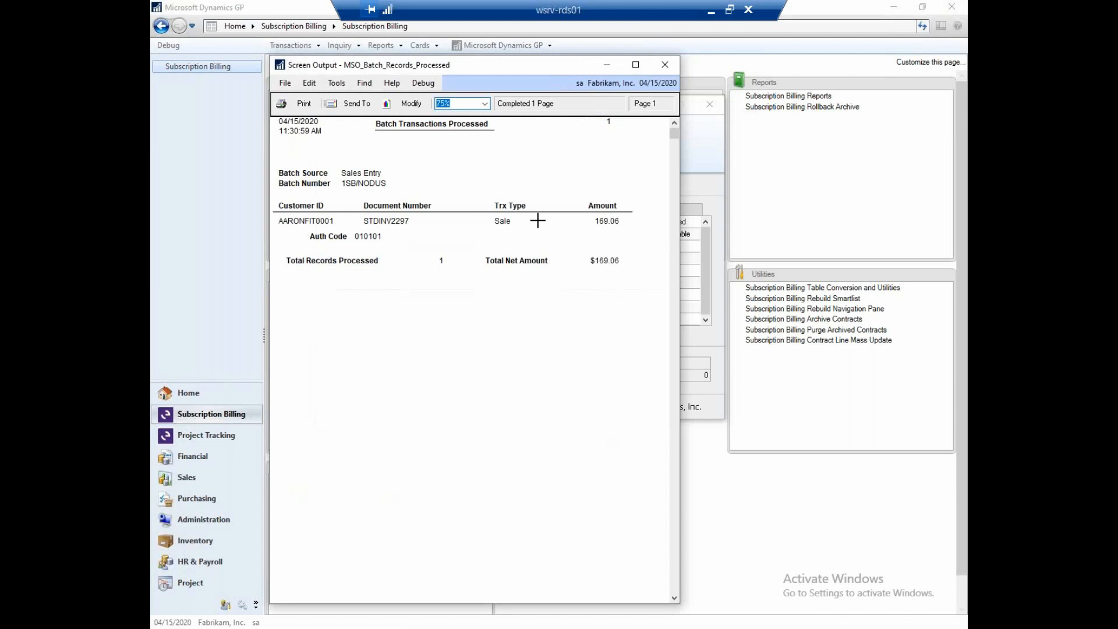
pyautogui.click(665, 65)
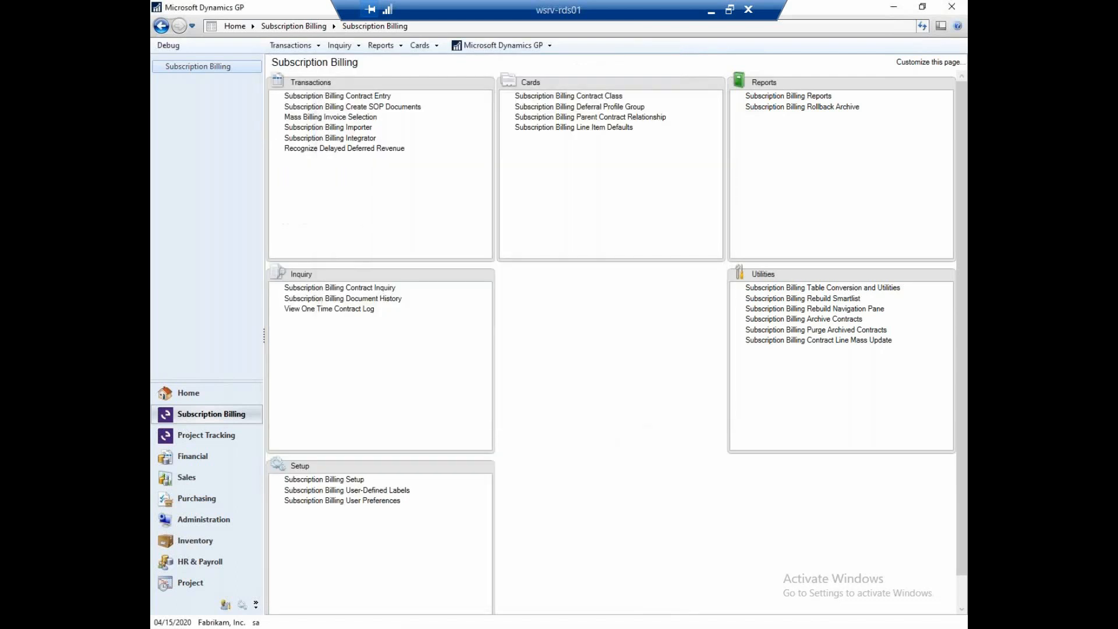
pyautogui.click(729, 628)
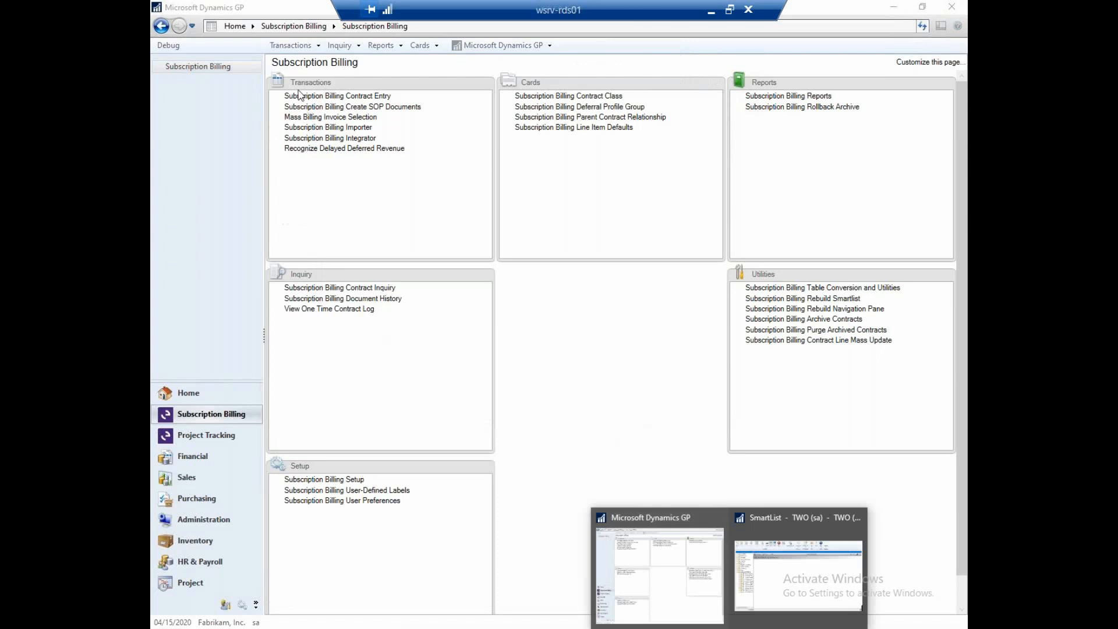
# - Open Sales Transaction Entry for document type Invoice and load the Aaron Fitz Electrical STDINV invoice from batch 1SB/NODUS
pyautogui.click(291, 49)
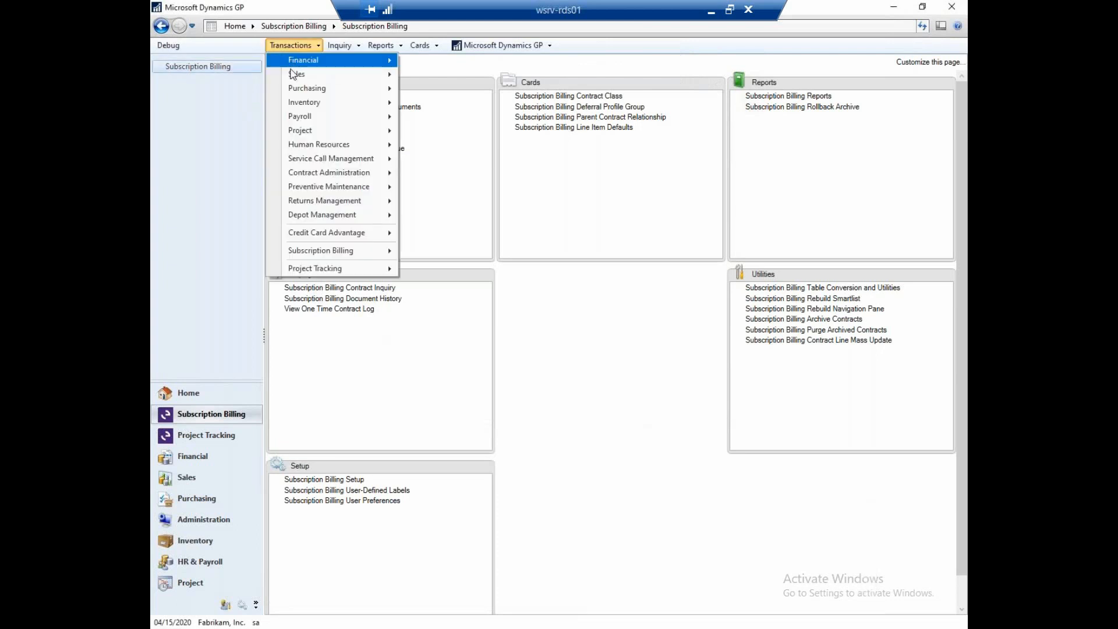
pyautogui.moveTo(298, 76)
pyautogui.click(454, 77)
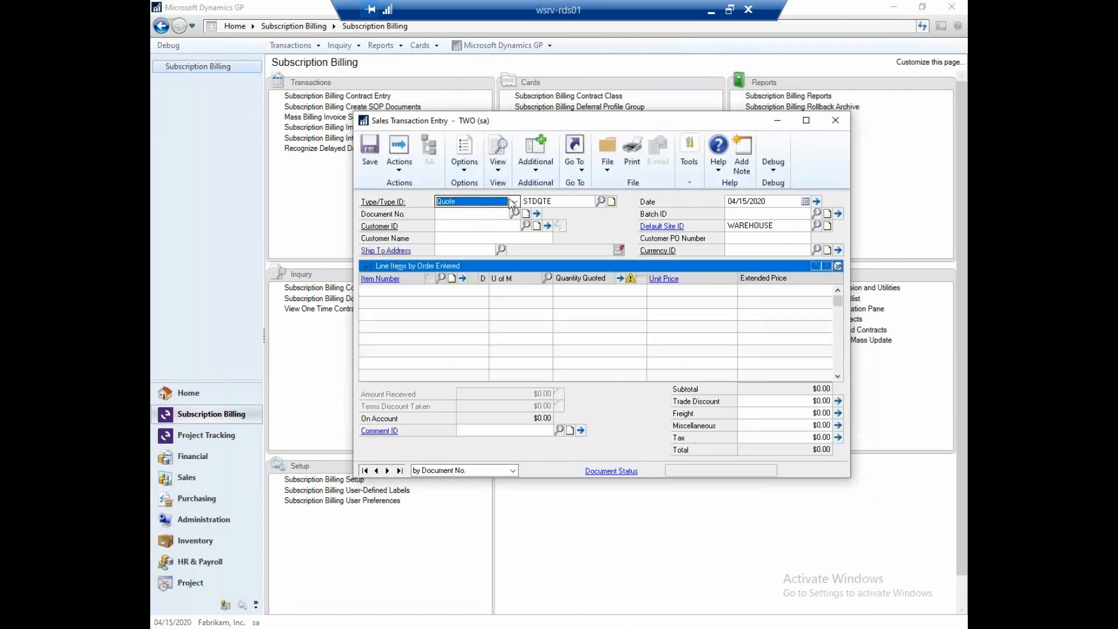
pyautogui.click(513, 202)
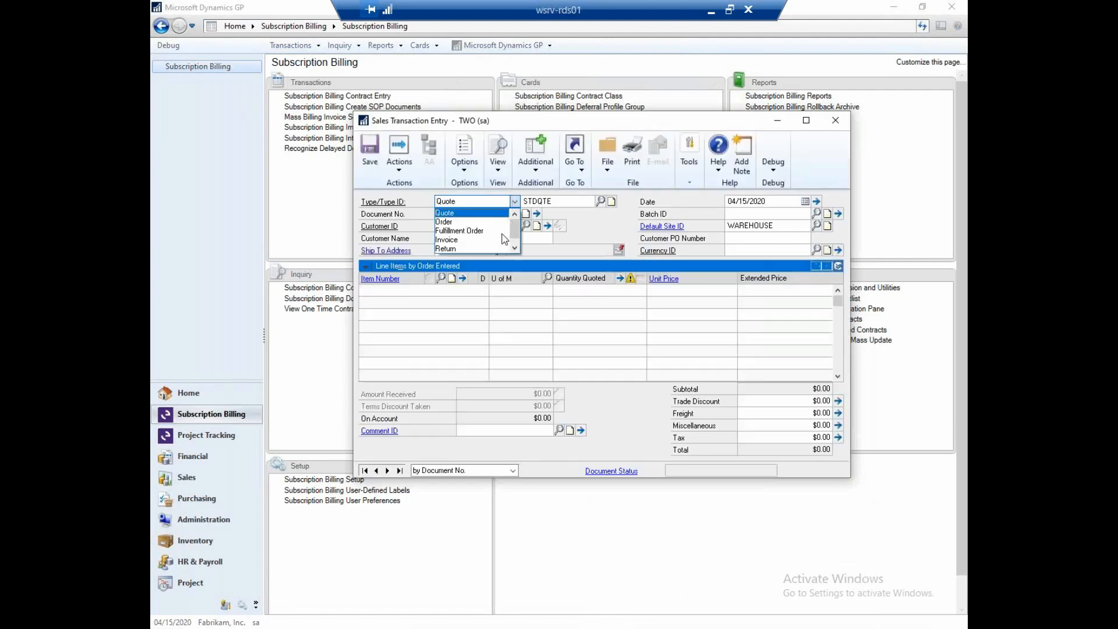
pyautogui.click(466, 229)
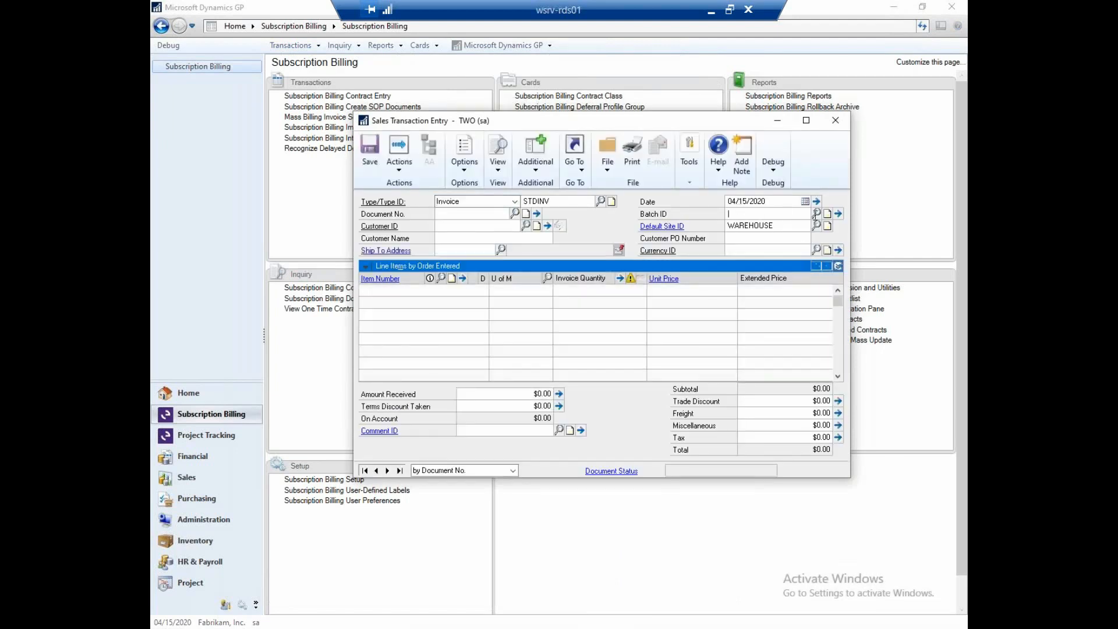
pyautogui.click(817, 213)
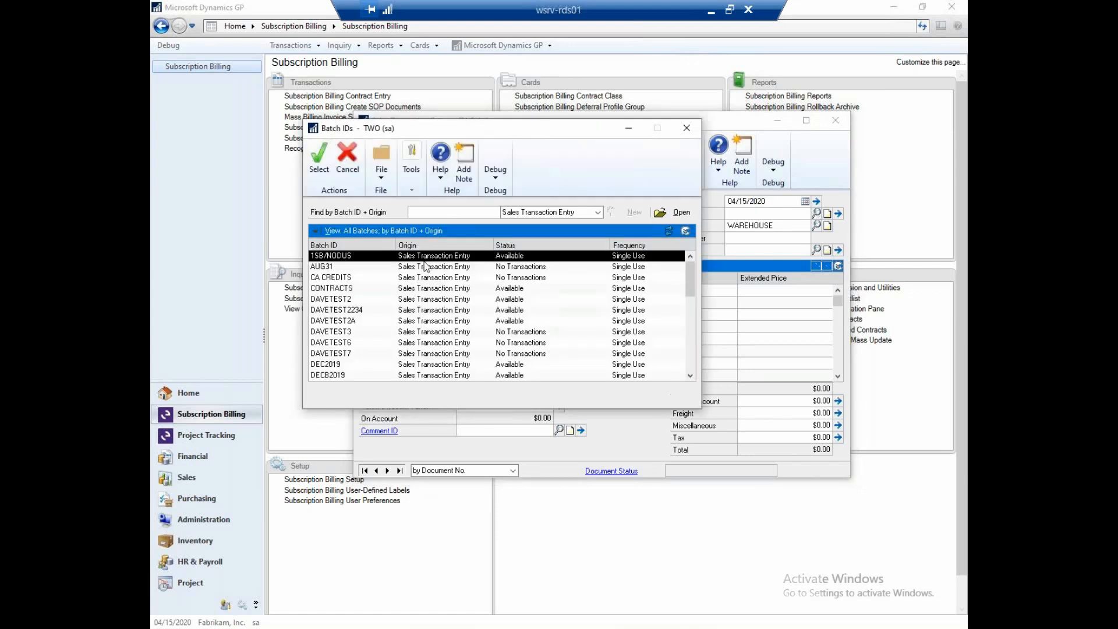
pyautogui.doubleClick(426, 258)
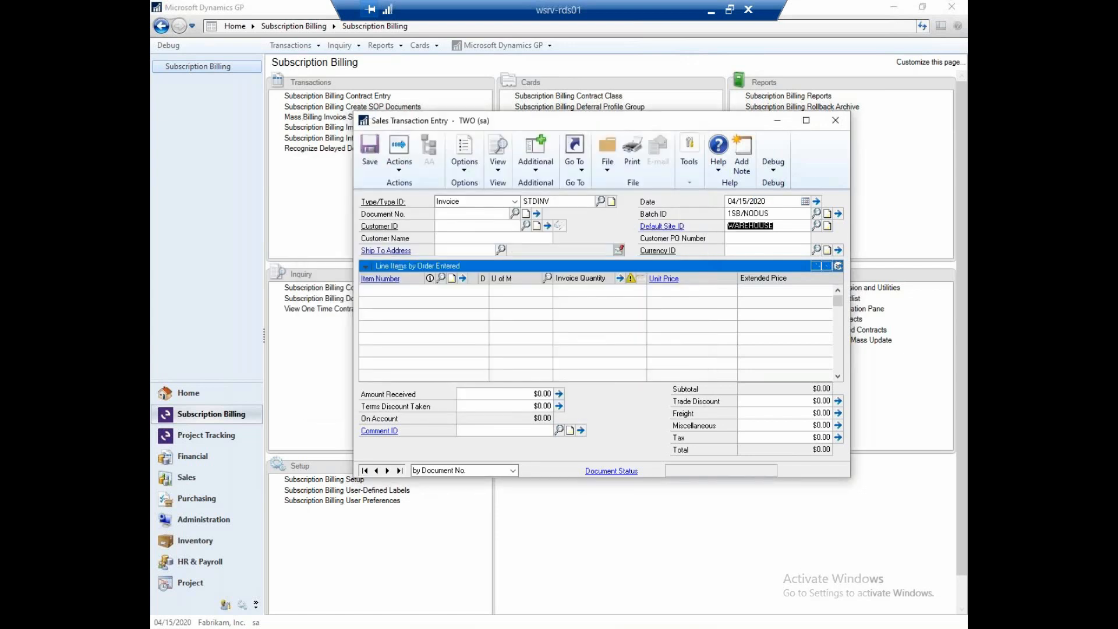
pyautogui.click(514, 214)
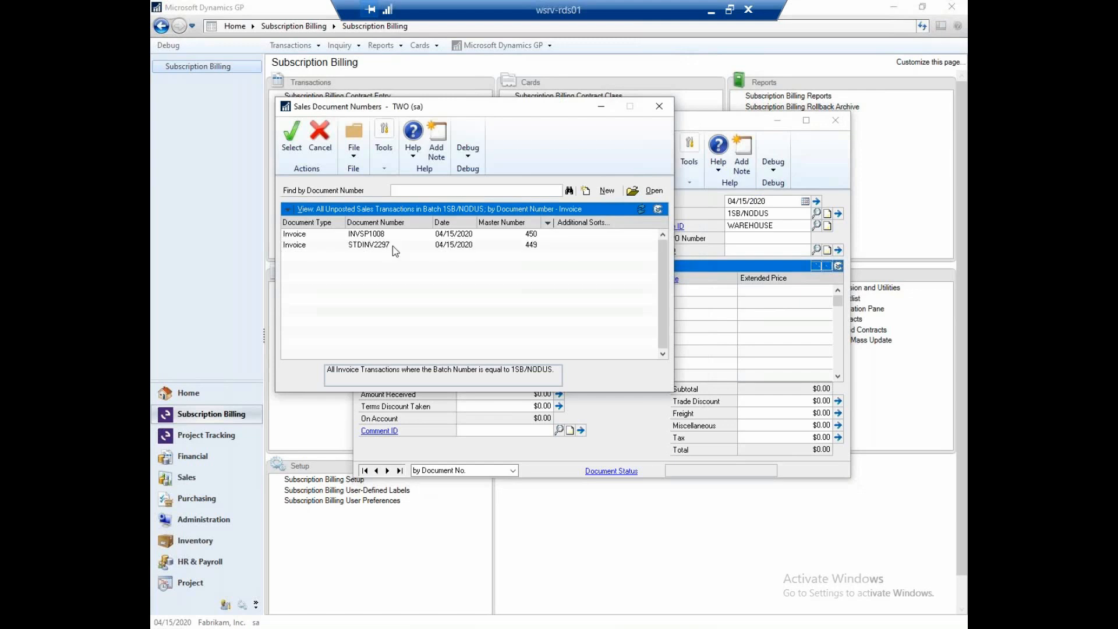
pyautogui.doubleClick(392, 246)
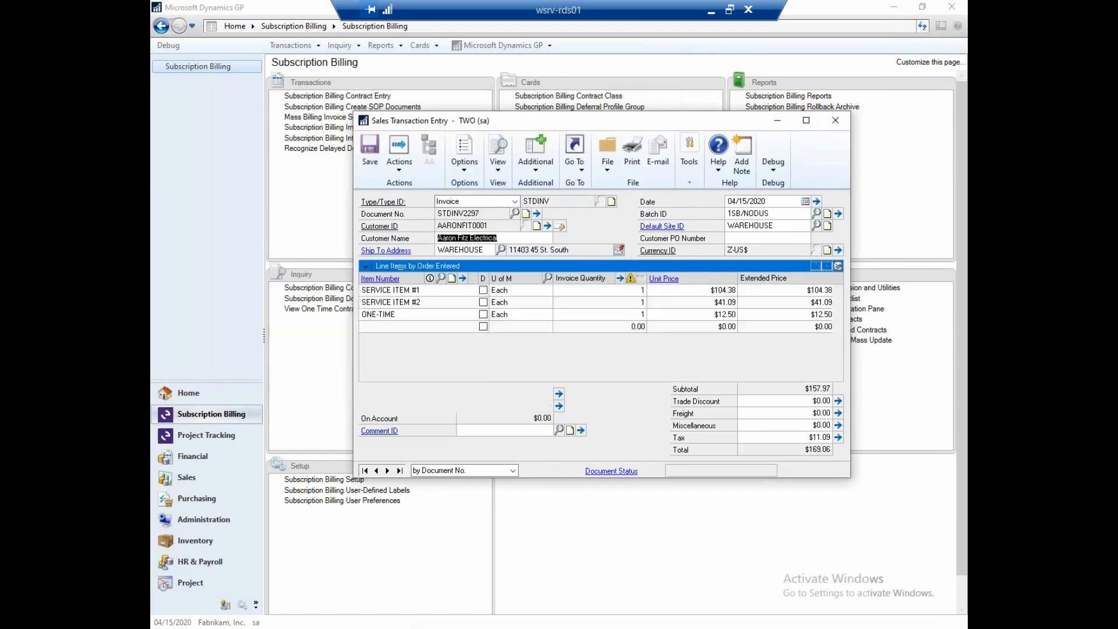
# - Clear the batch ID on the Aaron Fitz Electrical invoice and post the invoice individually
pyautogui.click(756, 215)
pyautogui.press('BackSpace')
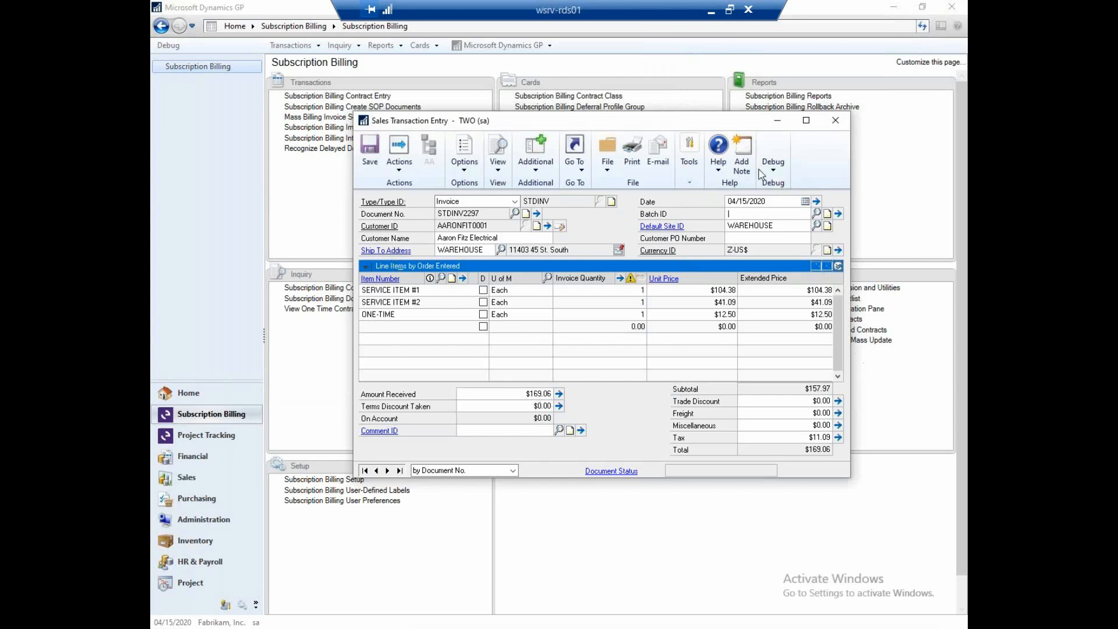
pyautogui.click(392, 154)
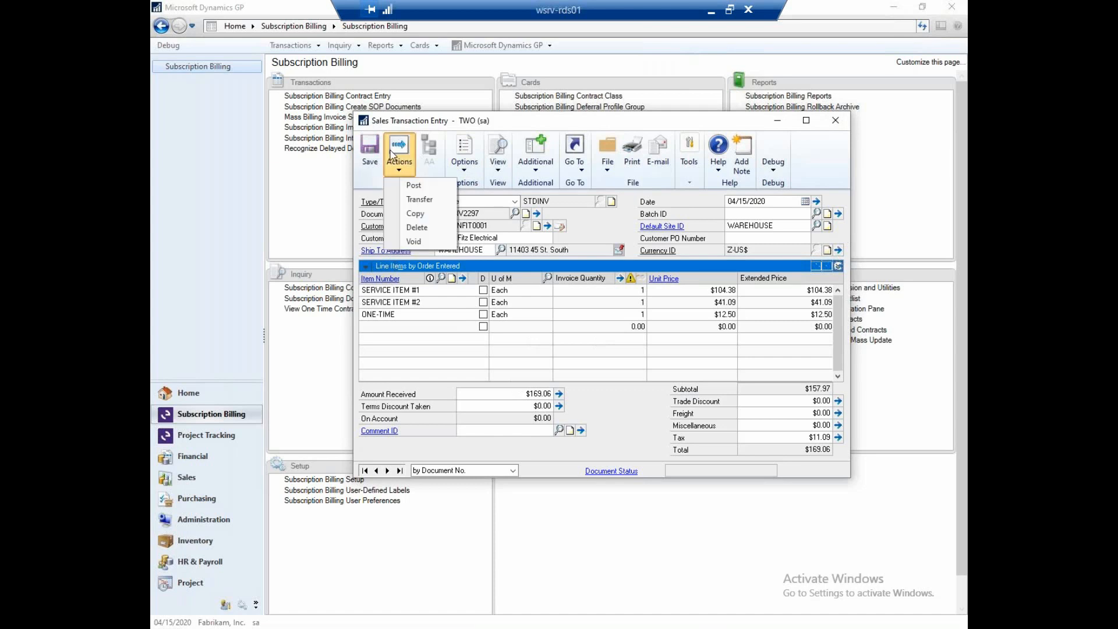
pyautogui.click(414, 186)
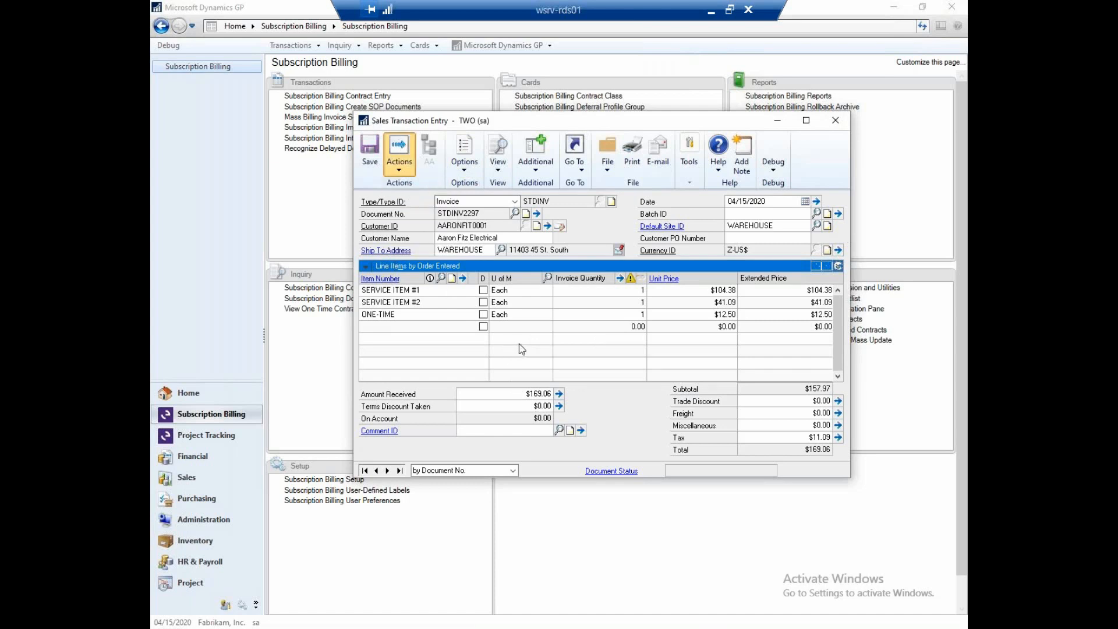
pyautogui.click(836, 120)
# - Skip the preceding posting reports, including the Cost Variance Journal, and review the General Posting Journal on screen
pyautogui.click(660, 424)
pyautogui.click(660, 424)
pyautogui.click(659, 424)
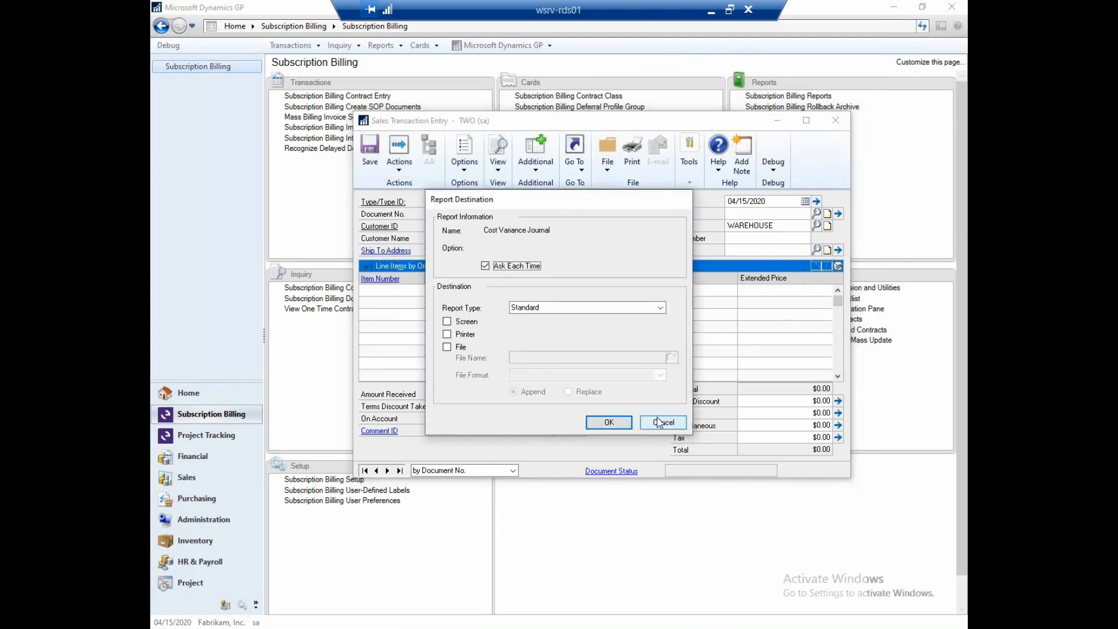
pyautogui.click(660, 424)
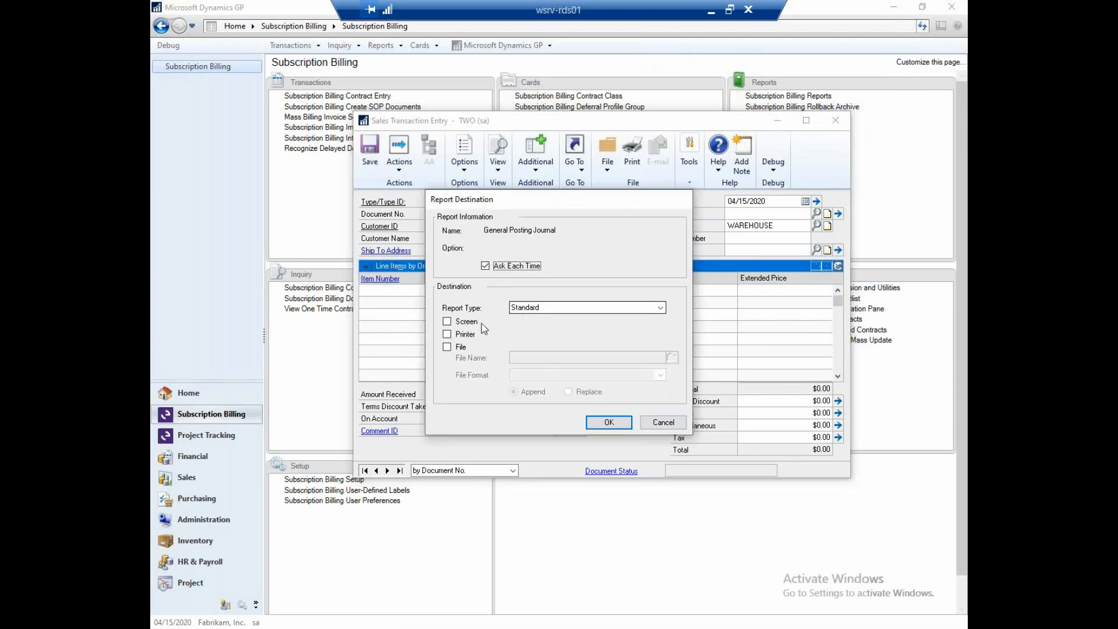
pyautogui.click(464, 325)
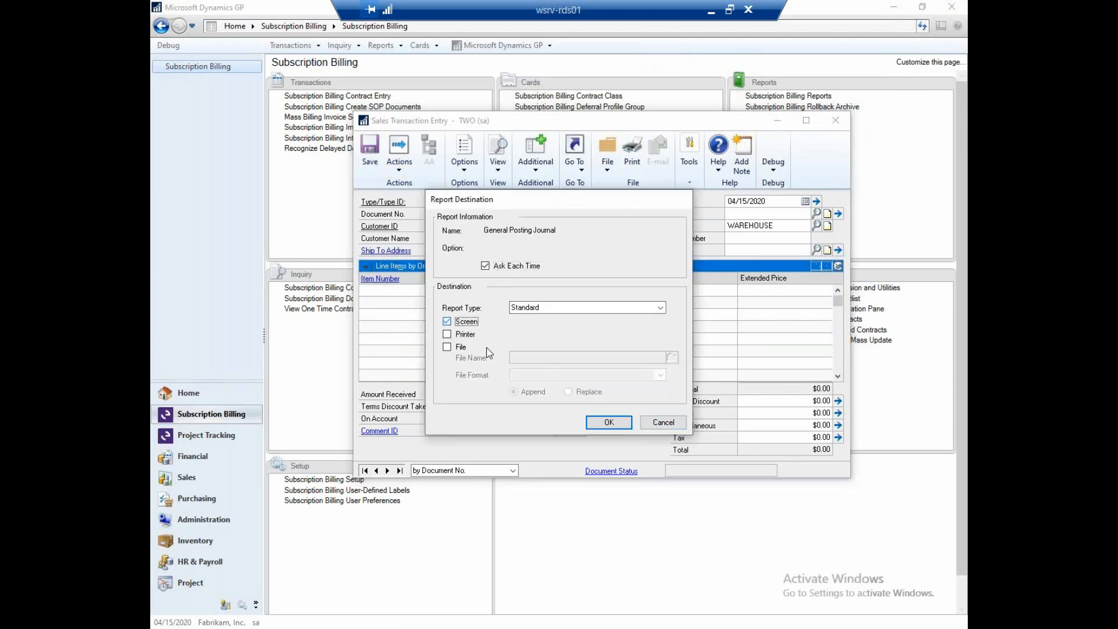
pyautogui.click(606, 422)
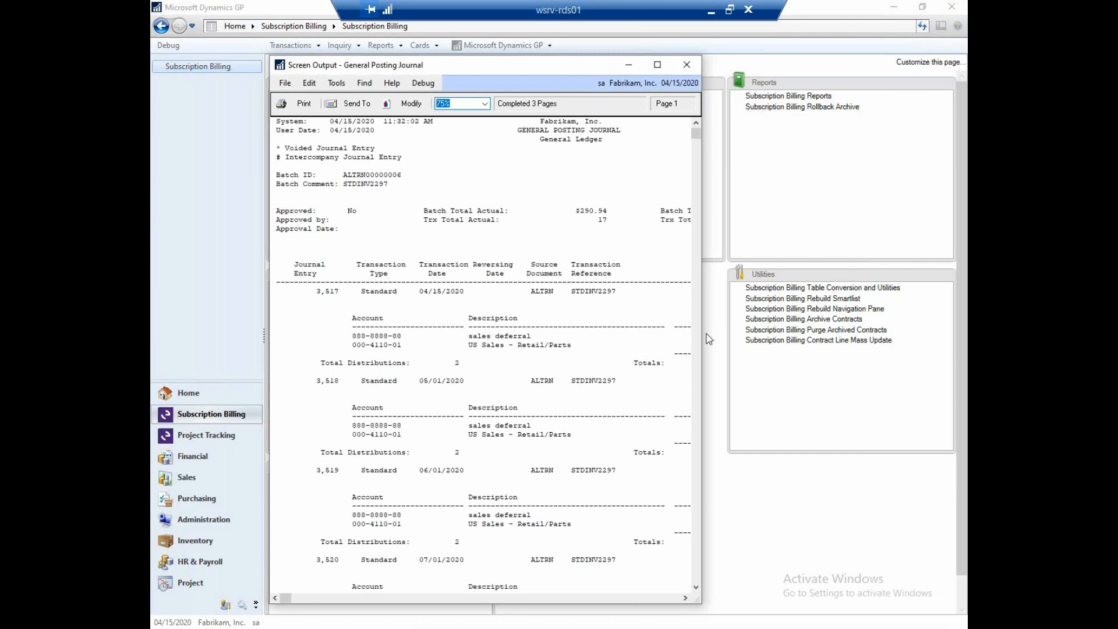
pyautogui.click(687, 65)
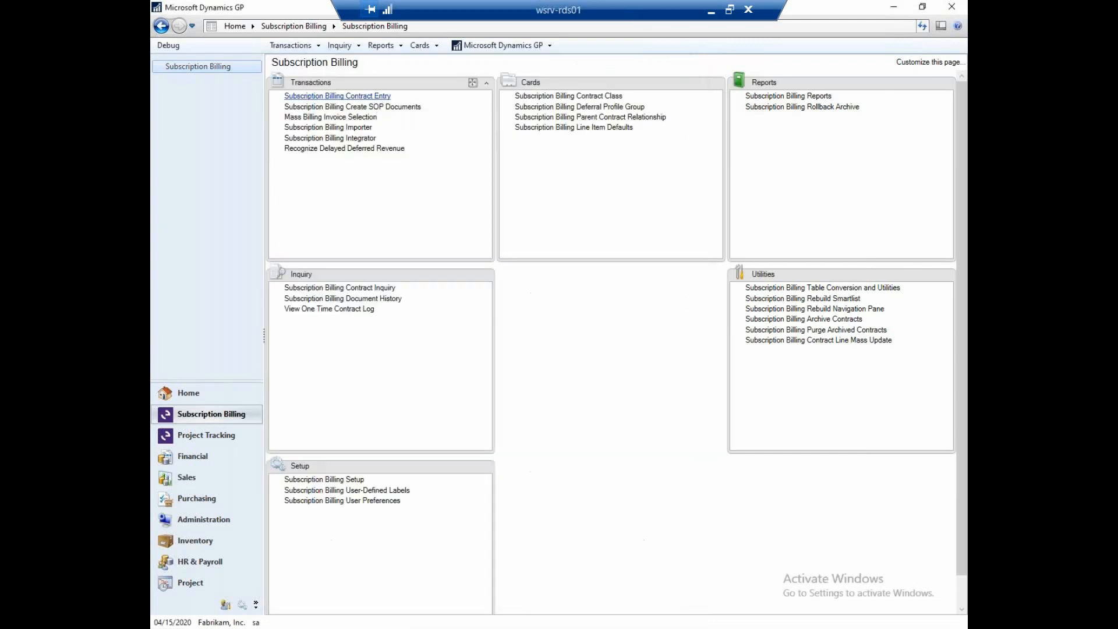
# - Look up the Aaron Fitz Electrical contract in Subscription Billing Contract Entry and check the invoice's status in its document history
pyautogui.click(361, 95)
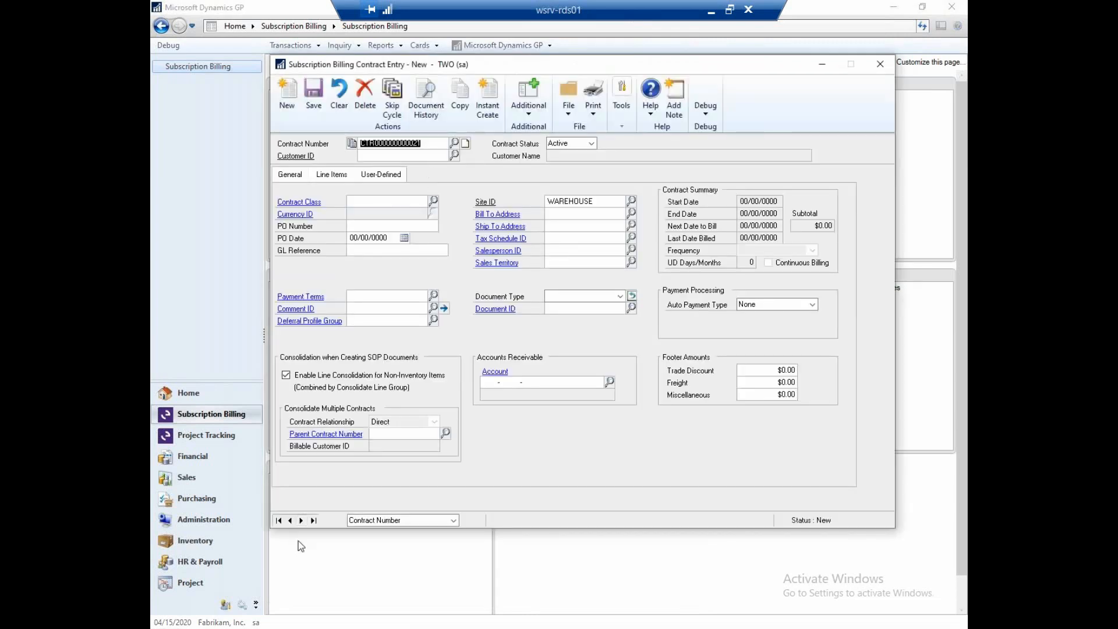
pyautogui.click(290, 520)
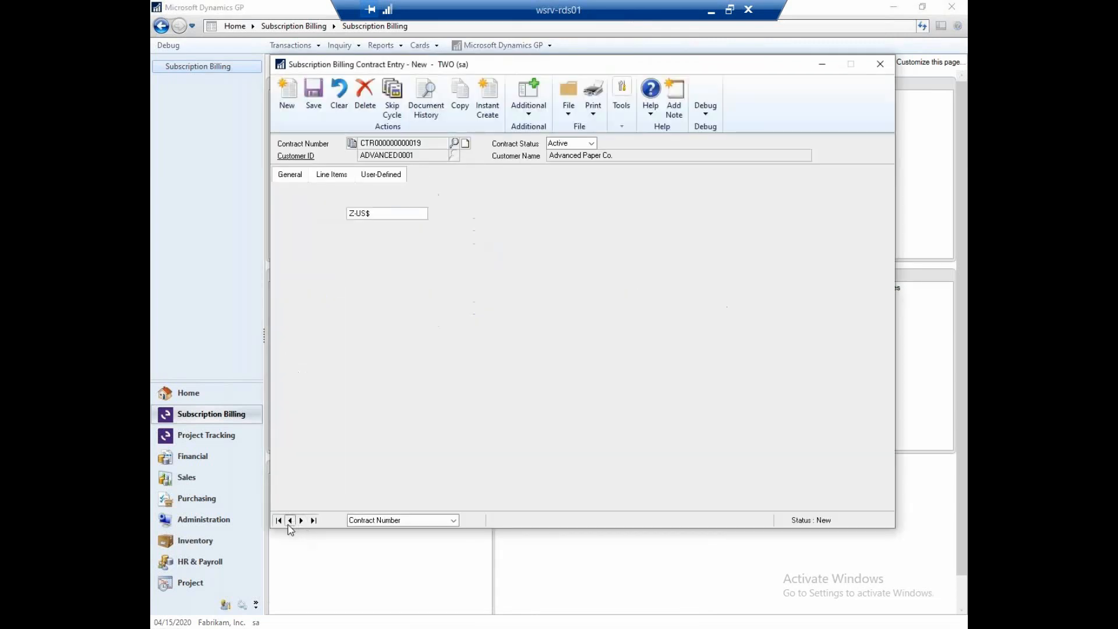
pyautogui.click(290, 520)
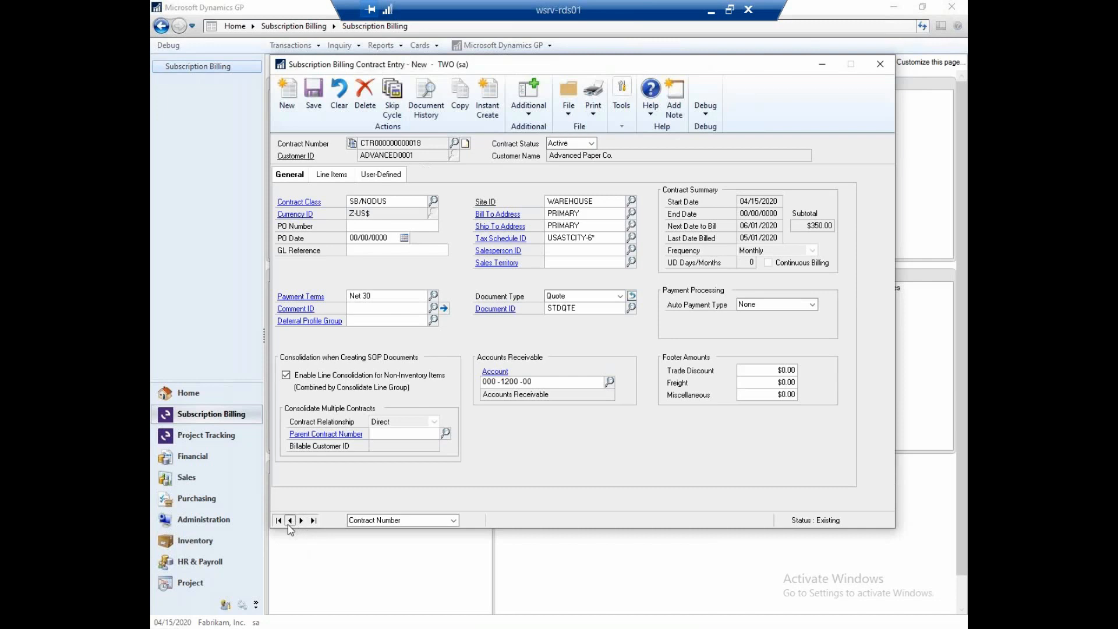
pyautogui.click(290, 520)
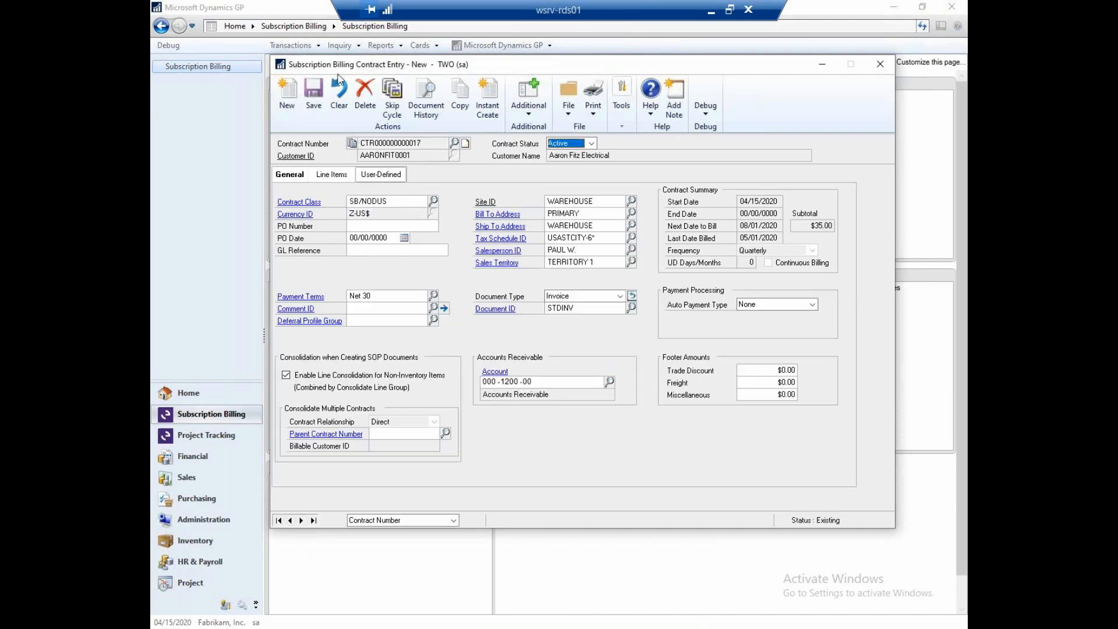
pyautogui.click(417, 96)
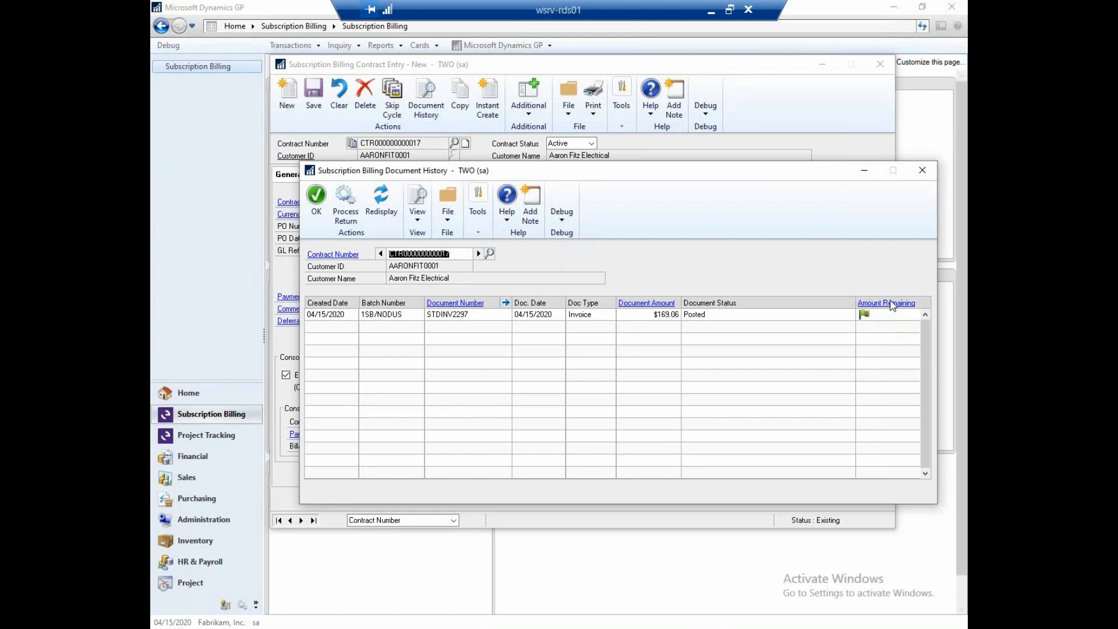
pyautogui.click(460, 314)
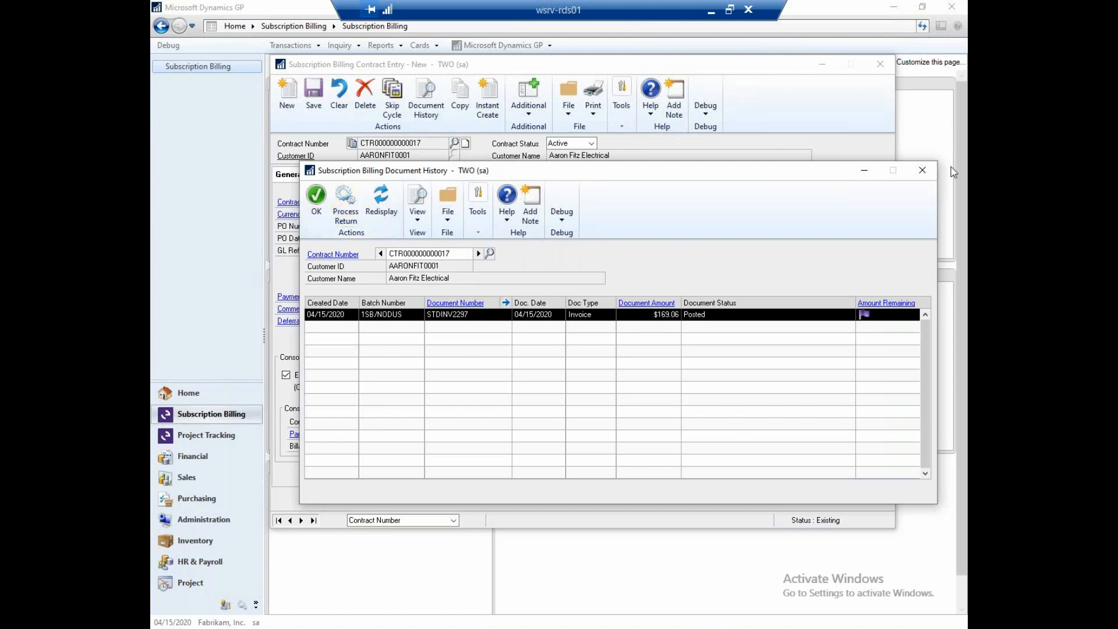
pyautogui.click(921, 171)
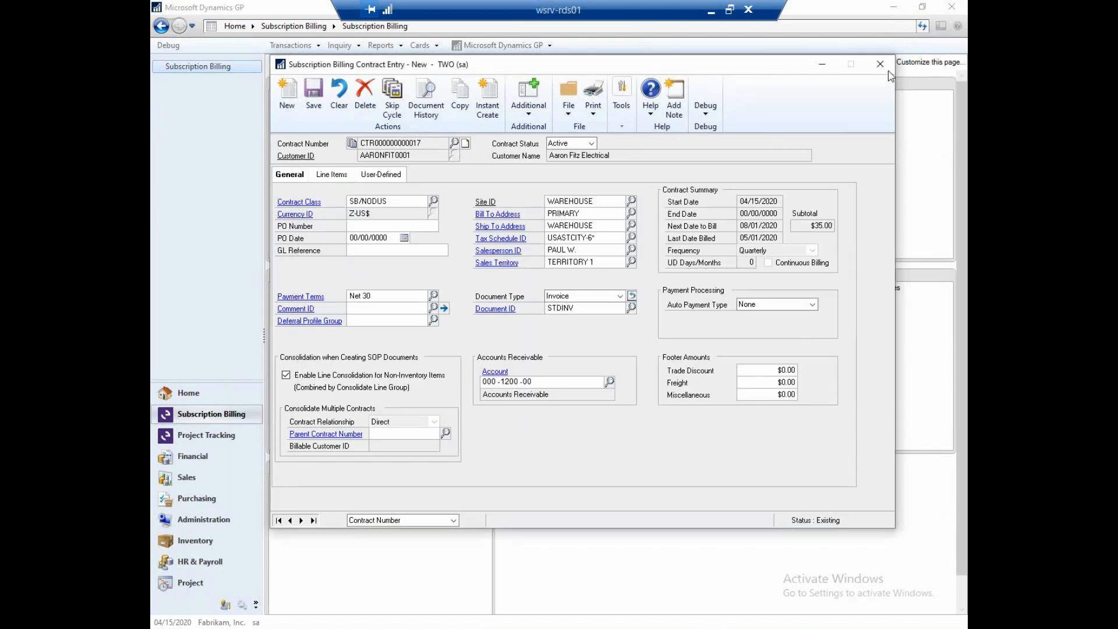
pyautogui.click(884, 68)
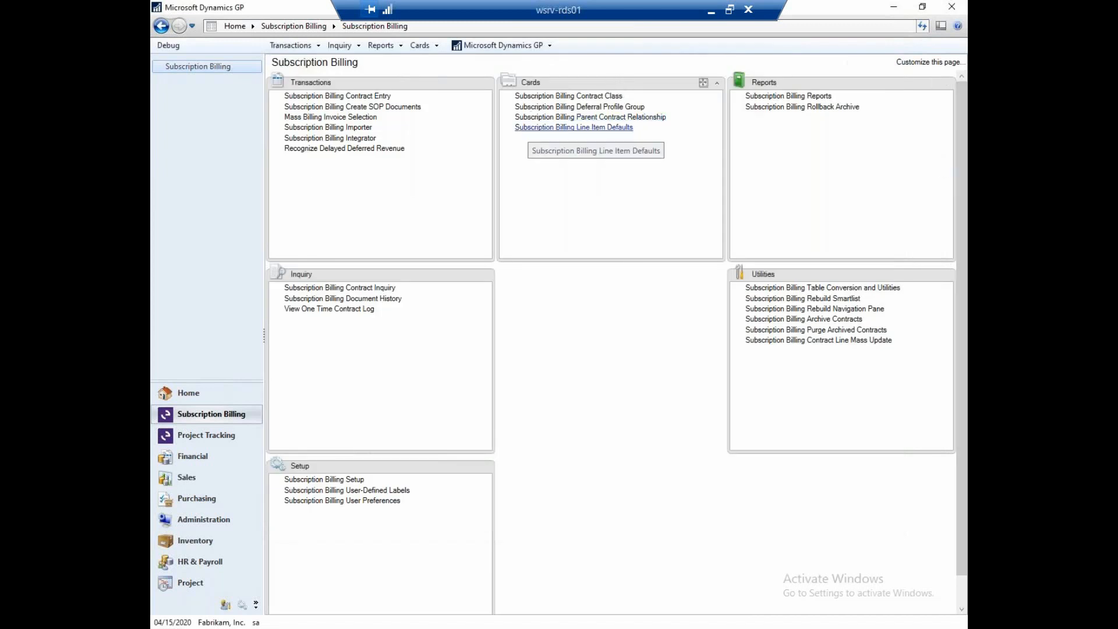
# - Start Recognize Delayed Deferred Revenue and add a new deferred batch with the ID DEFERRAL
pyautogui.click(348, 149)
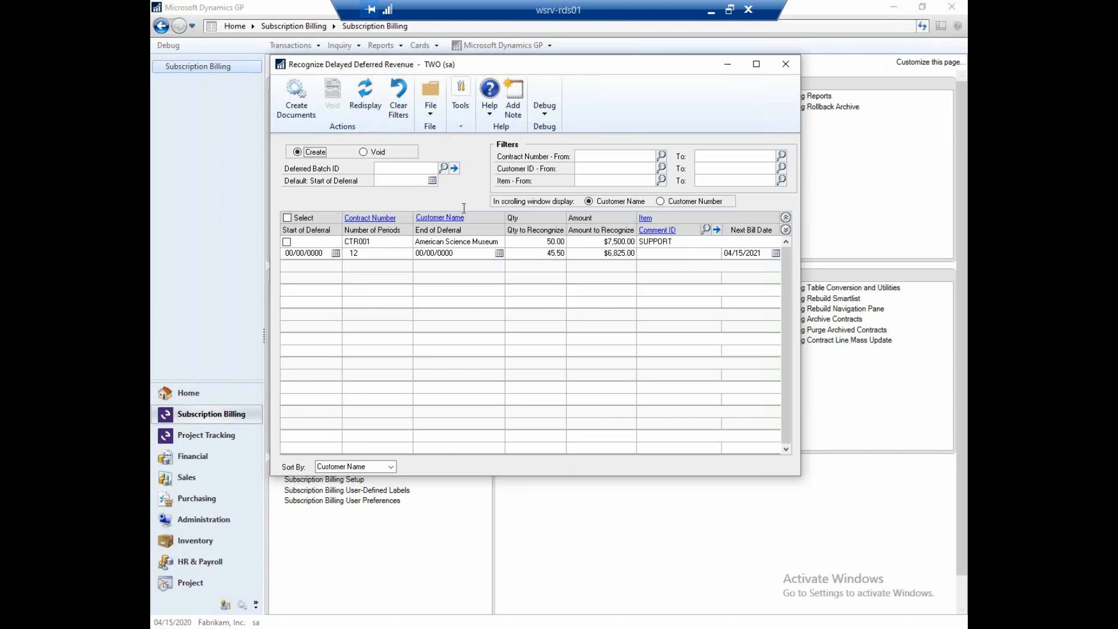
pyautogui.click(395, 169)
pyautogui.write('DEFERRAL')
pyautogui.press('Tab')
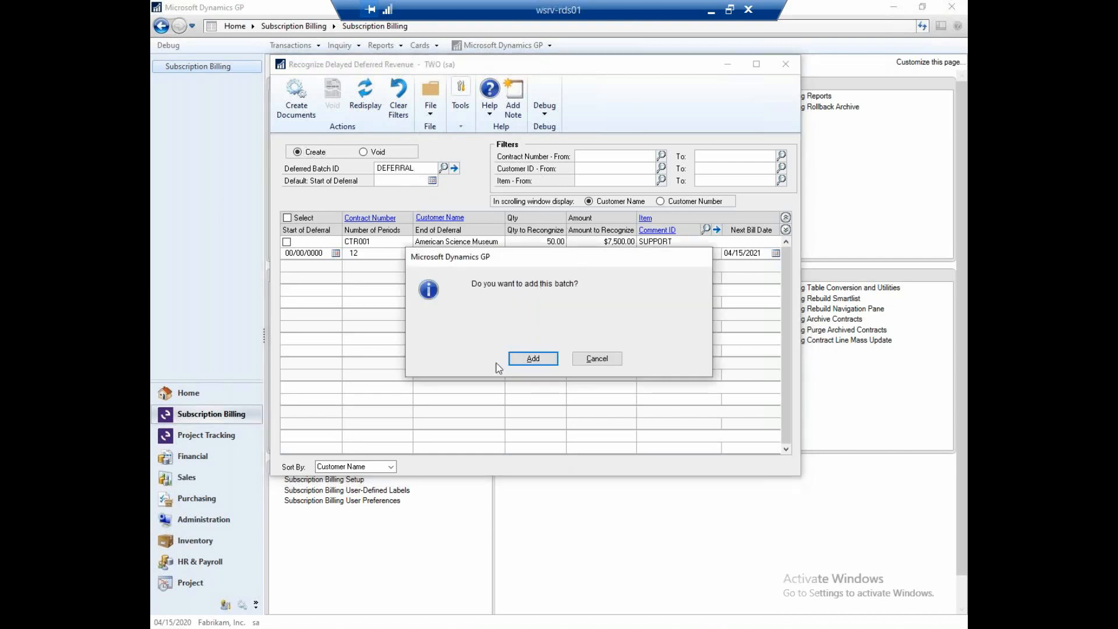
pyautogui.click(531, 358)
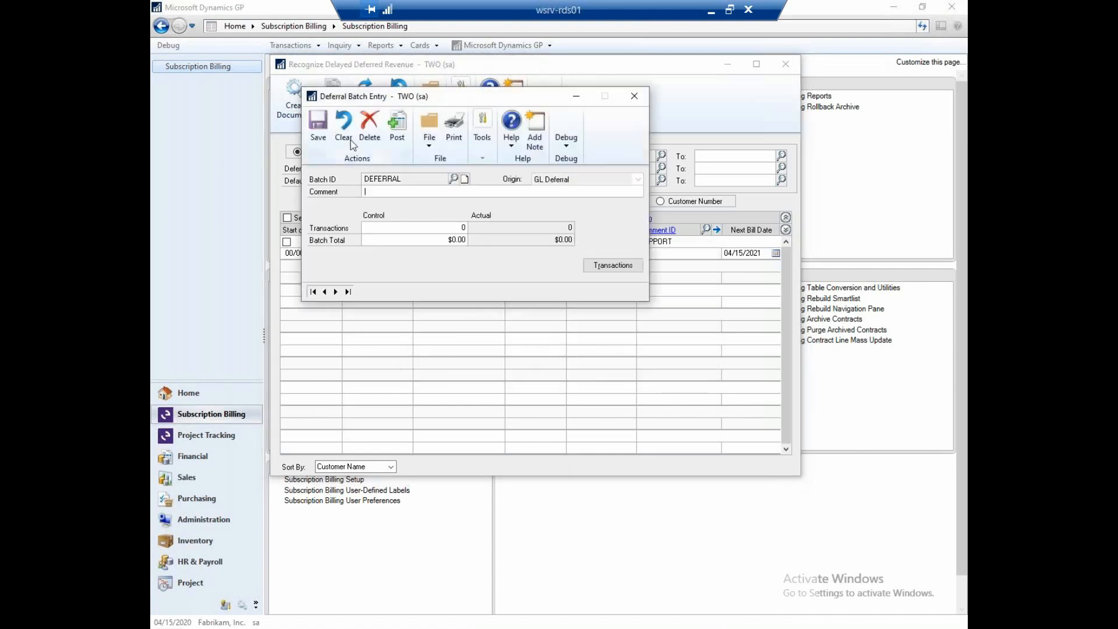
pyautogui.click(327, 122)
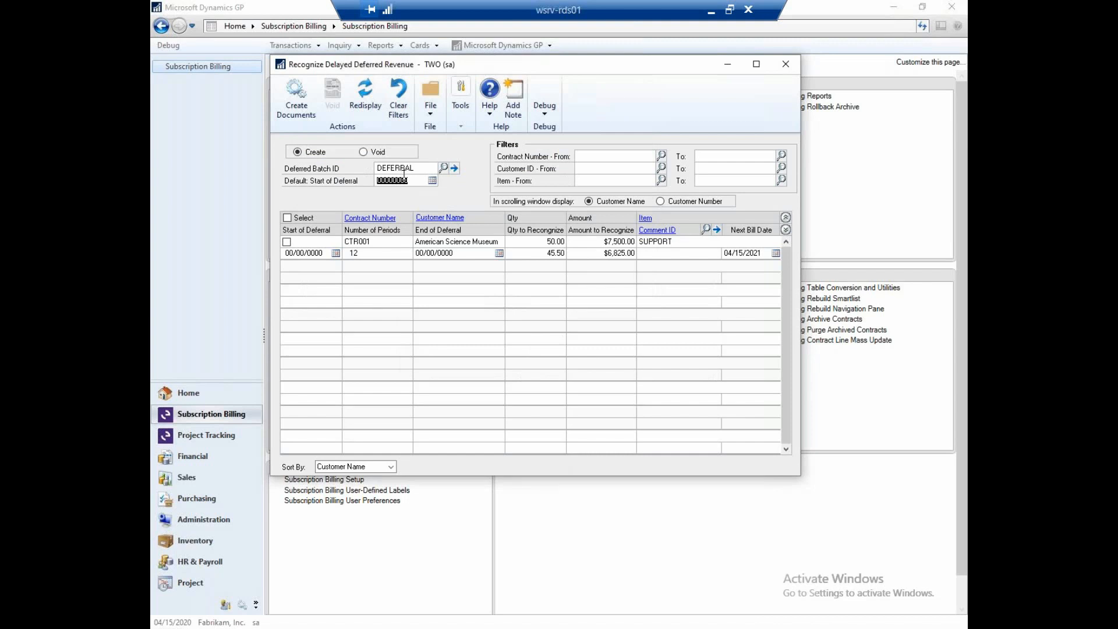
# - Set the default start of deferral to 06/12/2020, select the American Science Museum SUPPORT line, and end its deferral on 06/12/2020
pyautogui.write('61')
pyautogui.press('BackSpace')
pyautogui.press('BackSpace')
pyautogui.write('06122020')
pyautogui.press('Tab')
pyautogui.click(287, 242)
pyautogui.click(443, 252)
pyautogui.write('06122020')
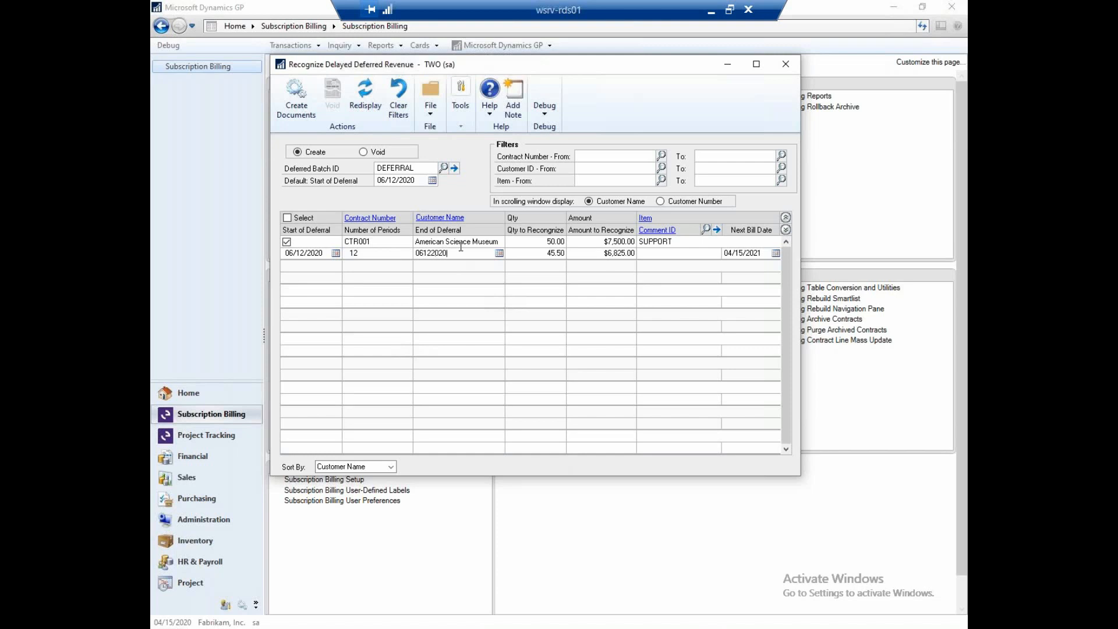
pyautogui.press('Tab')
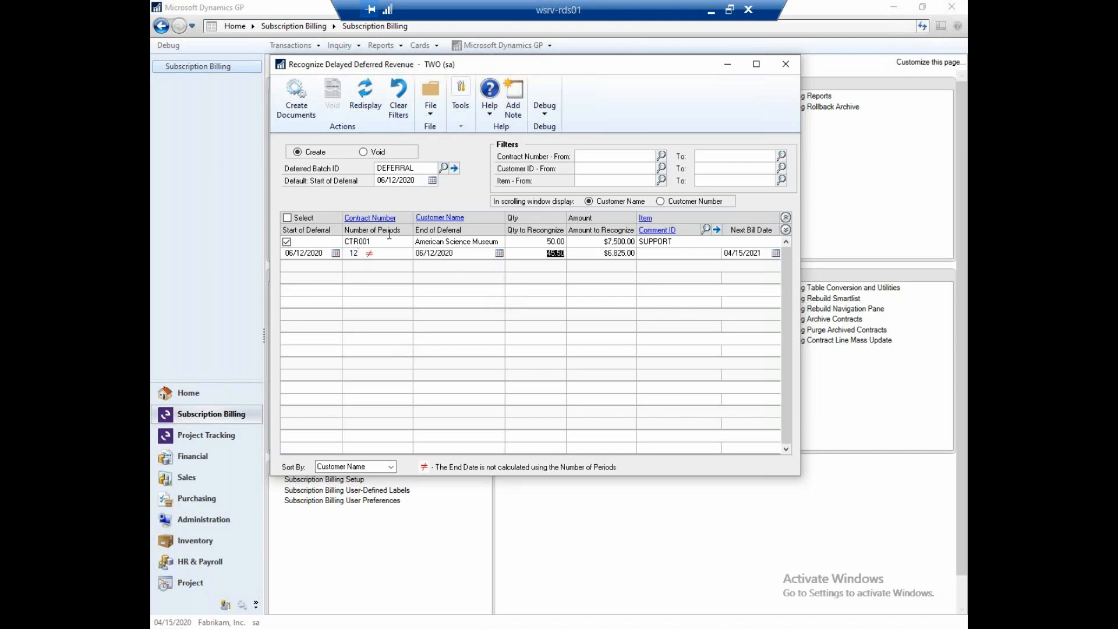
# - Set the quantity to recognize to 2, create the deferral document, and review it in Deferral Document Entry
pyautogui.write('2')
pyautogui.press('Tab')
pyautogui.click(297, 94)
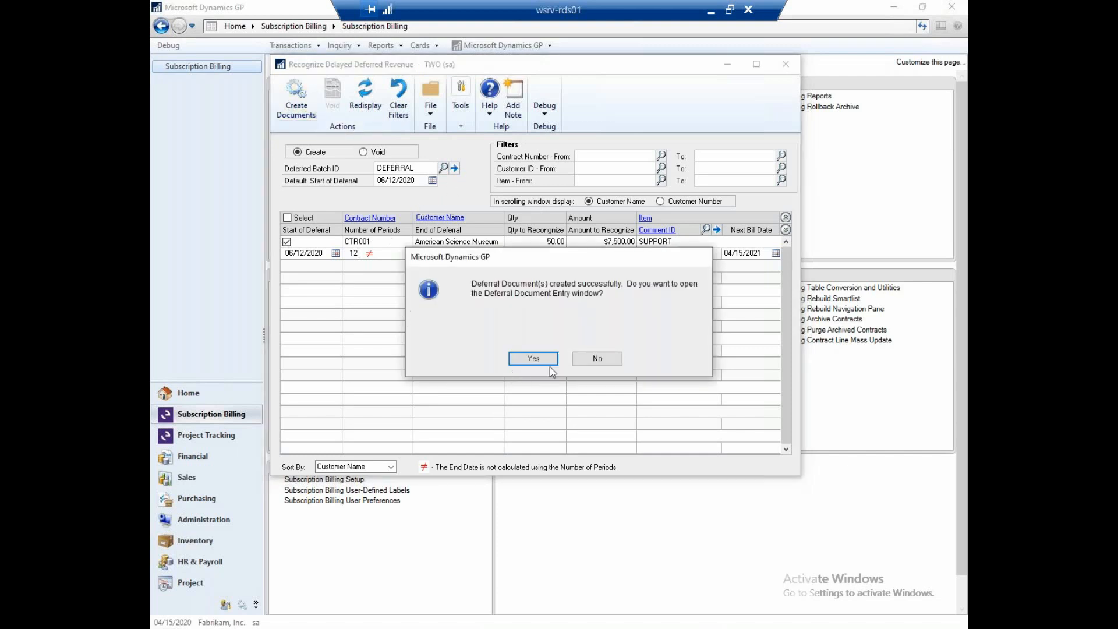
pyautogui.click(514, 358)
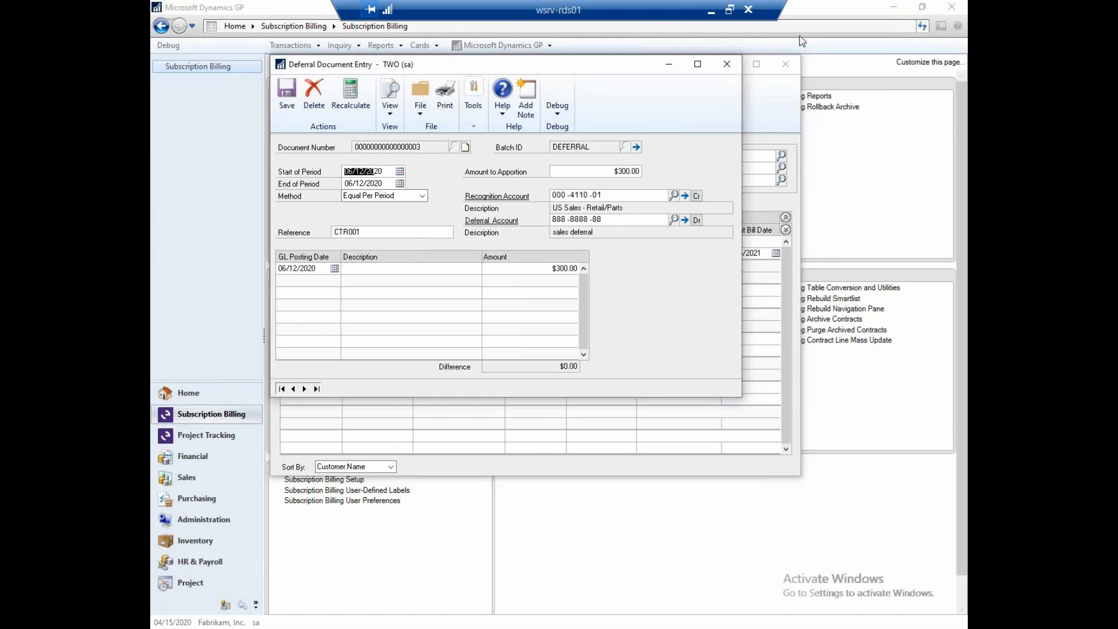
pyautogui.click(735, 72)
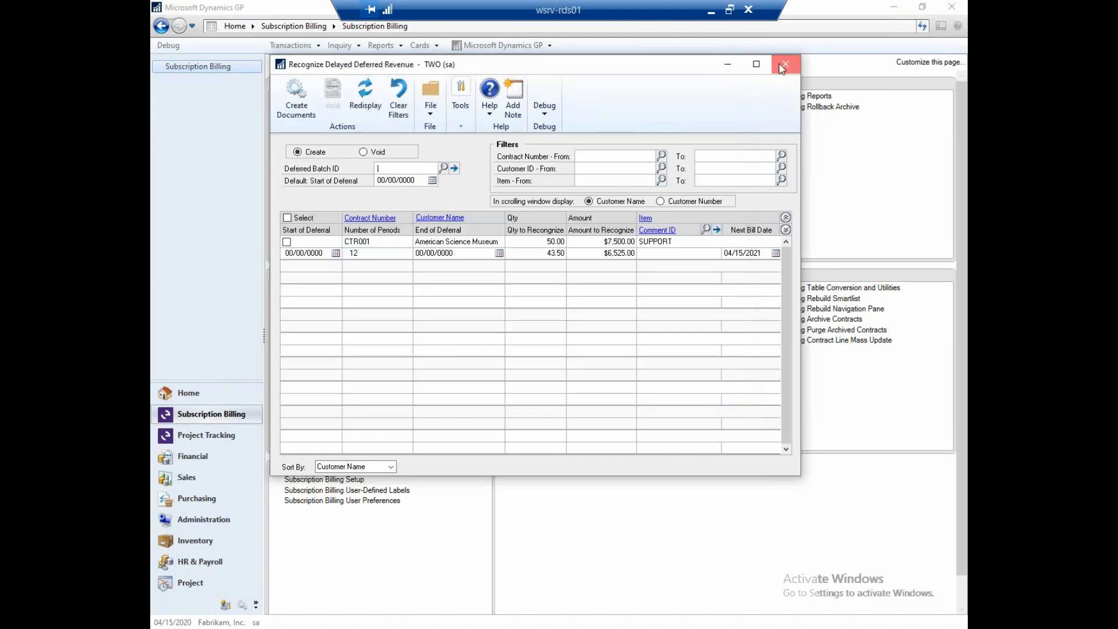
pyautogui.click(781, 65)
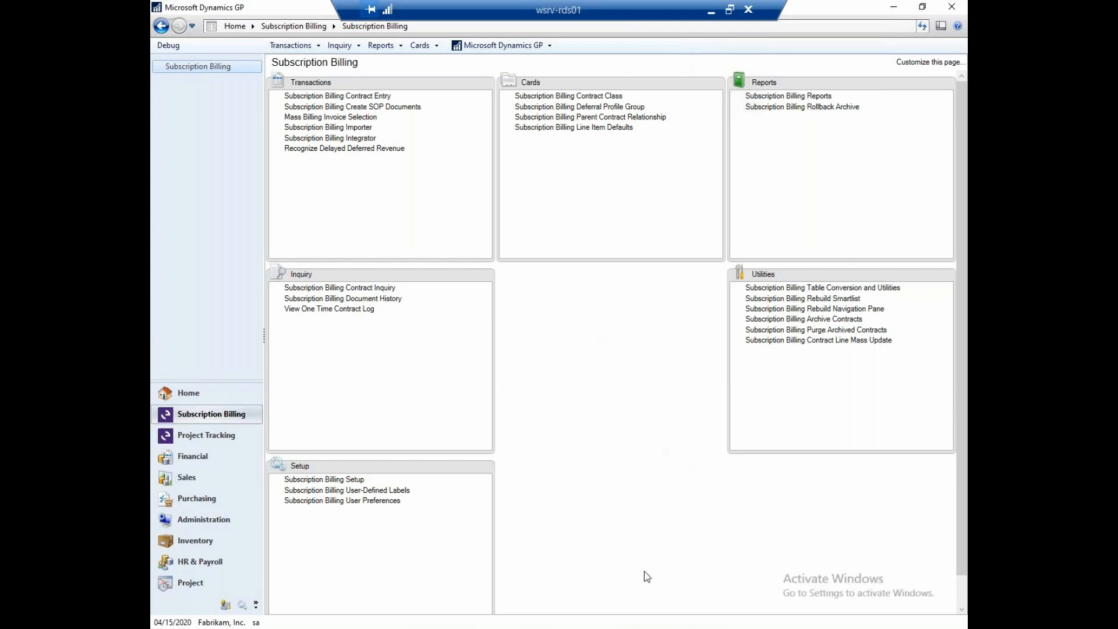
# - Switch to SmartList and open the list under SB - Contract Lines in the Subscription Billing folder
pyautogui.moveTo(745, 624)
pyautogui.click(756, 588)
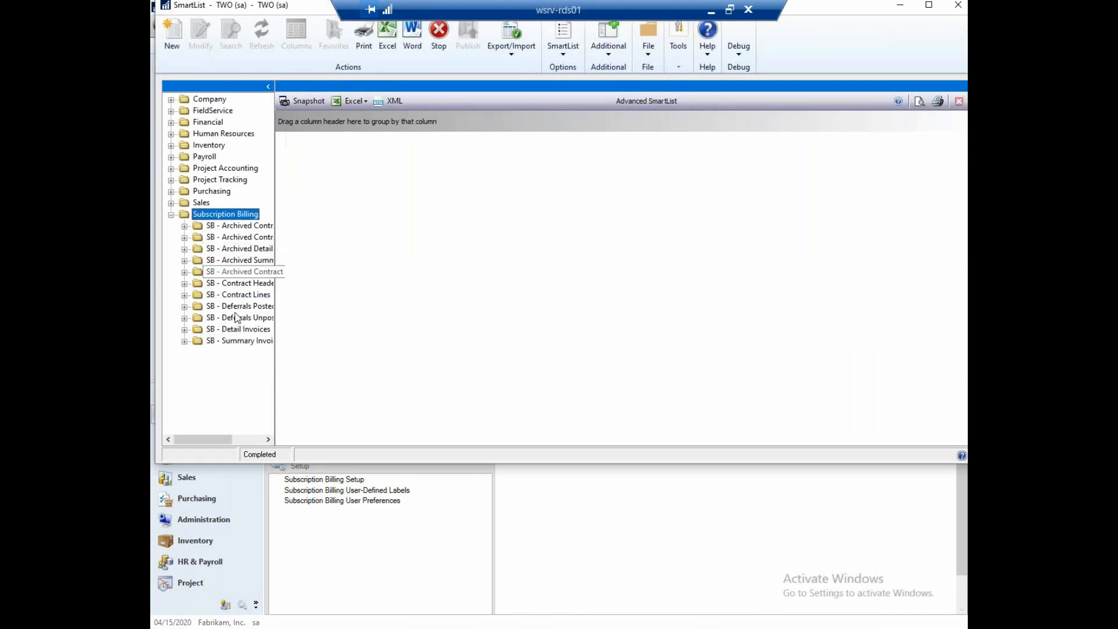
pyautogui.click(184, 296)
pyautogui.click(221, 306)
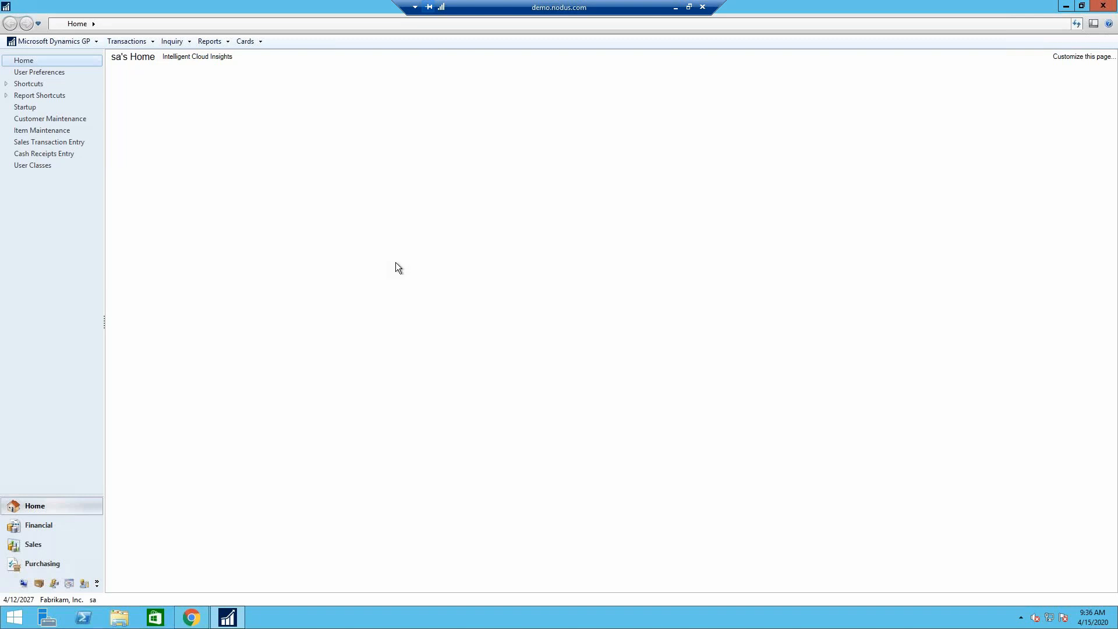
# - Open Credit Card Advantage Wallet Maintenance and look up the Aaron Fitz Electrical customer
pyautogui.click(143, 43)
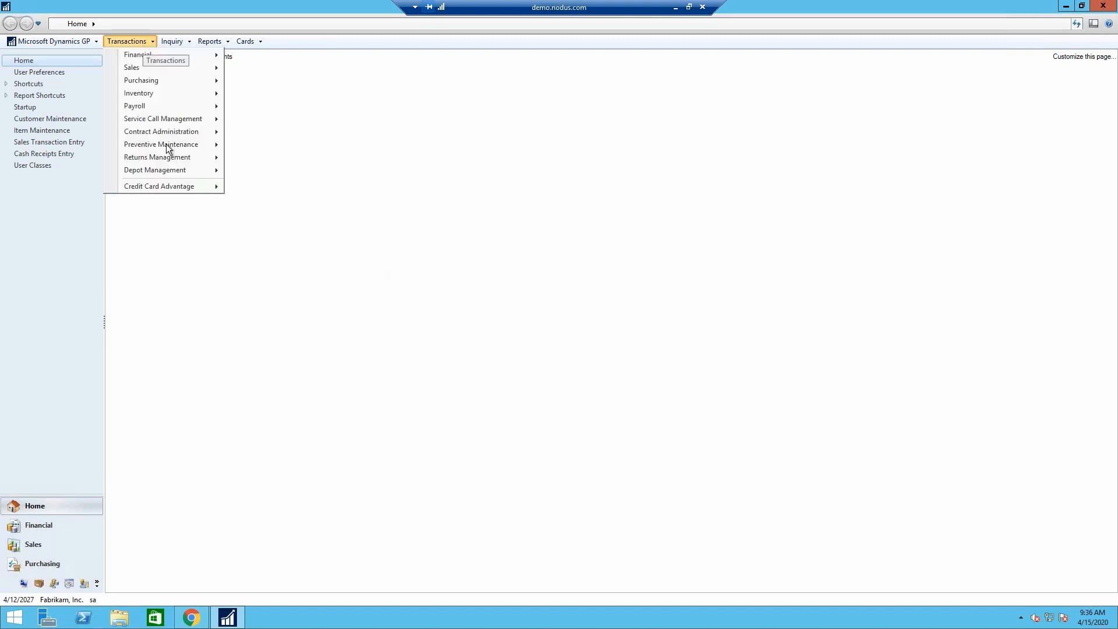
pyautogui.moveTo(177, 192)
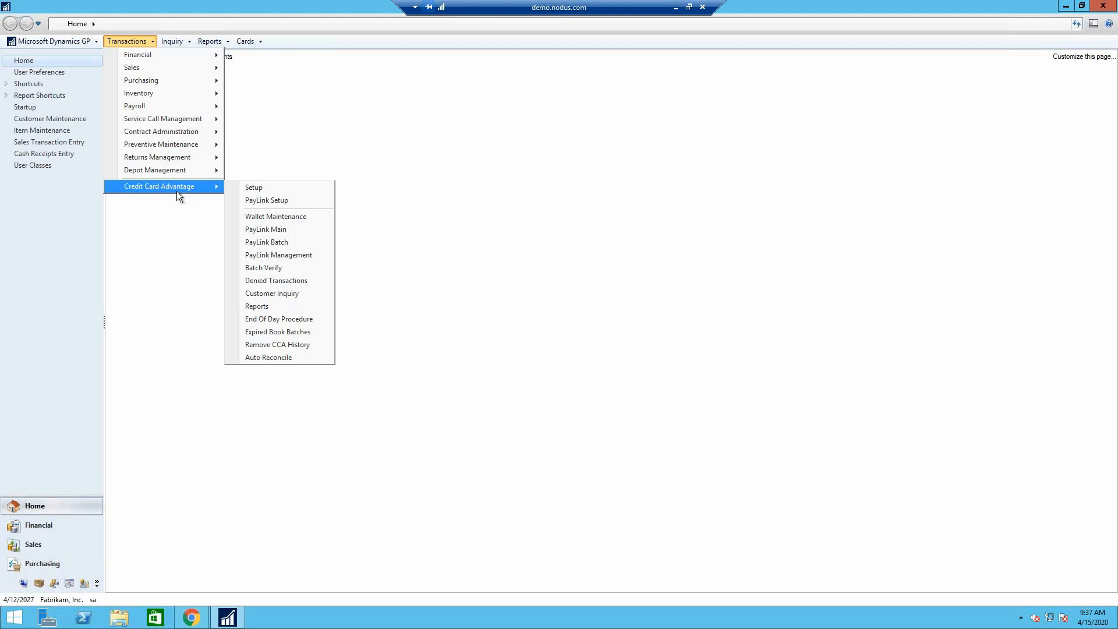
pyautogui.click(309, 217)
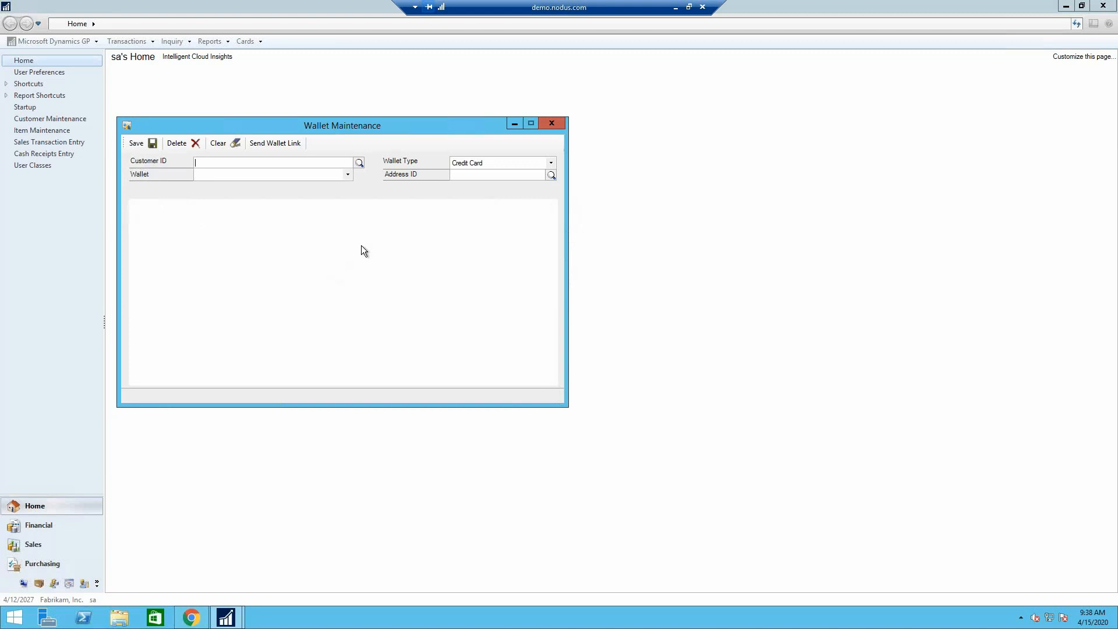
pyautogui.click(359, 164)
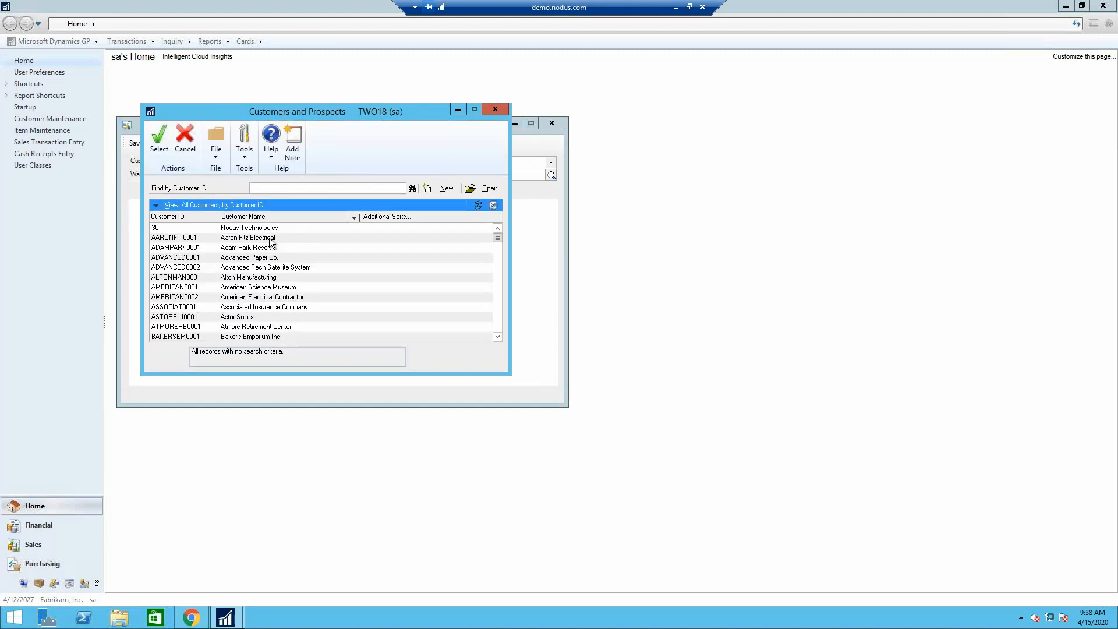
pyautogui.doubleClick(270, 239)
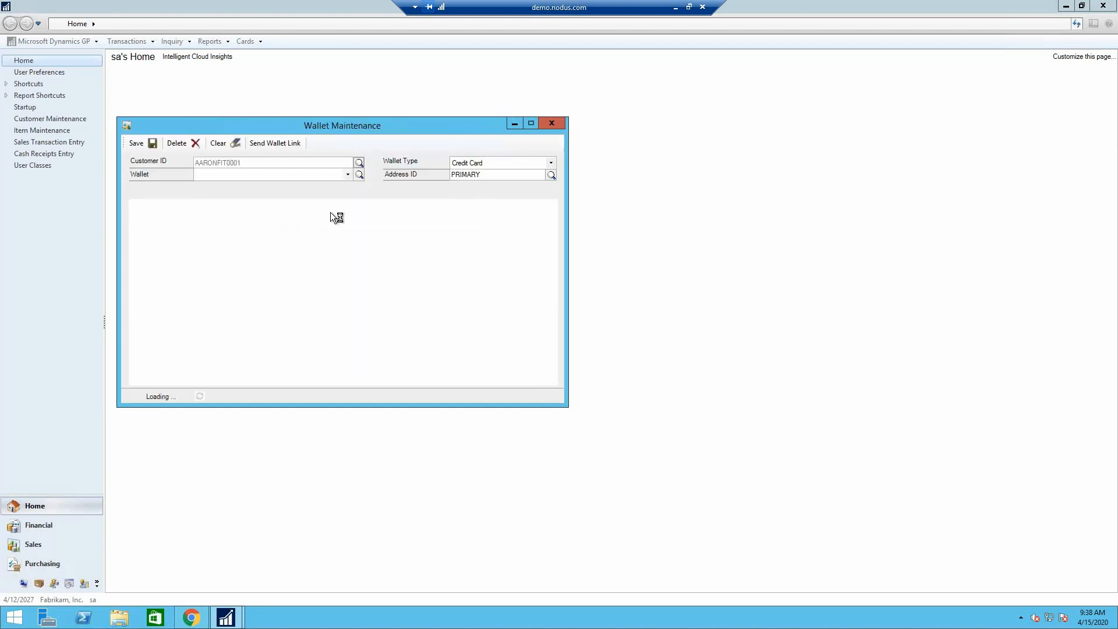
# - Review the customer's default Visa and another saved Visa in the wallet, and display the Enter New Wallet form
pyautogui.click(349, 175)
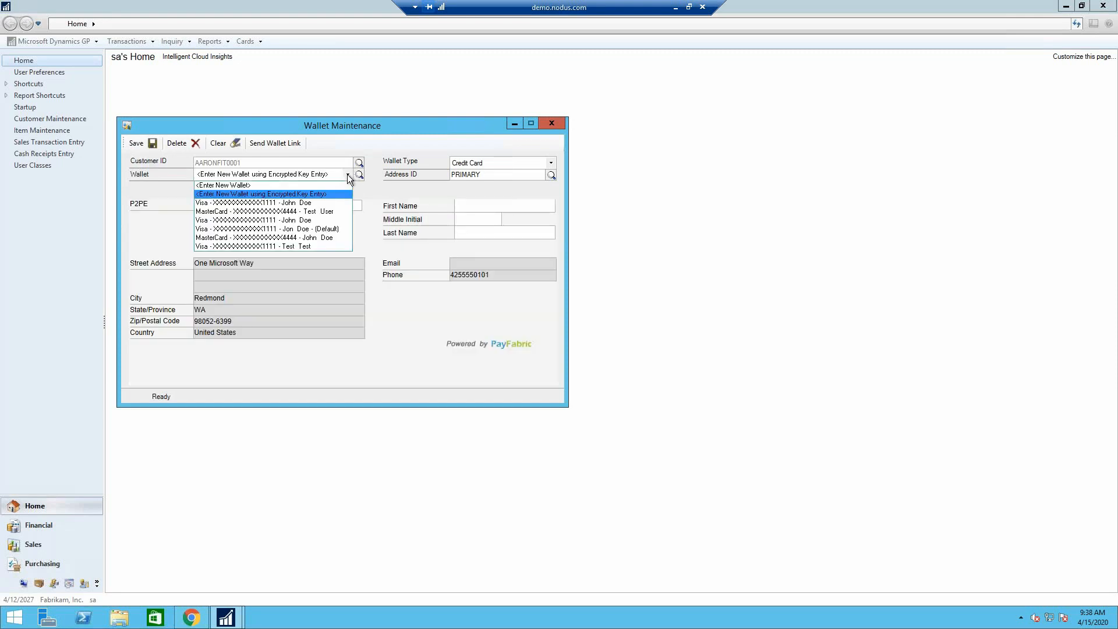
pyautogui.click(328, 229)
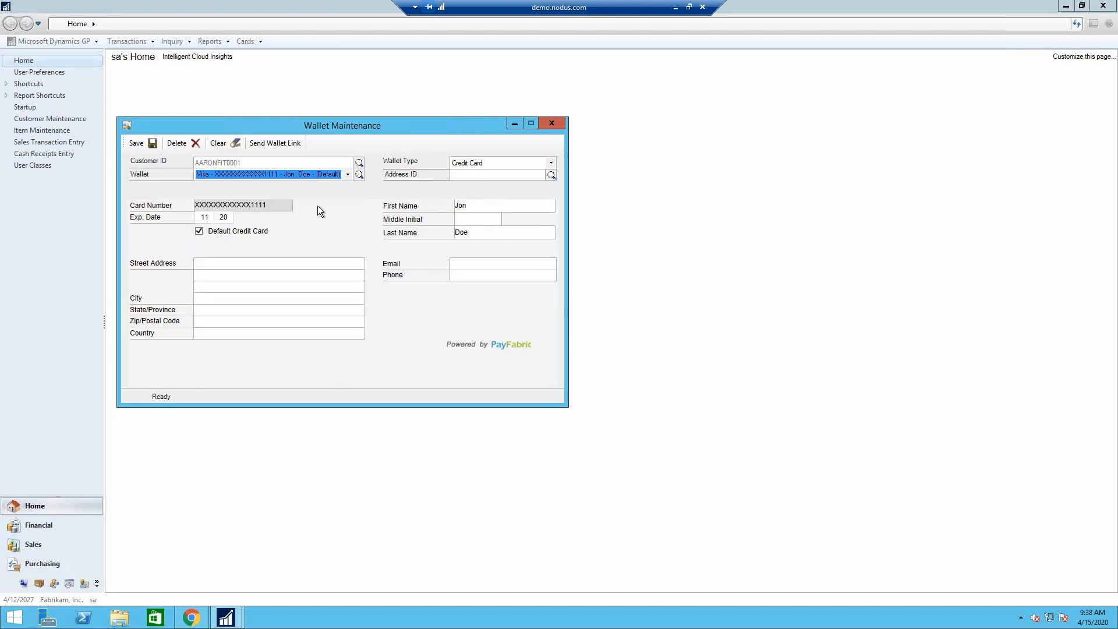
pyautogui.click(346, 175)
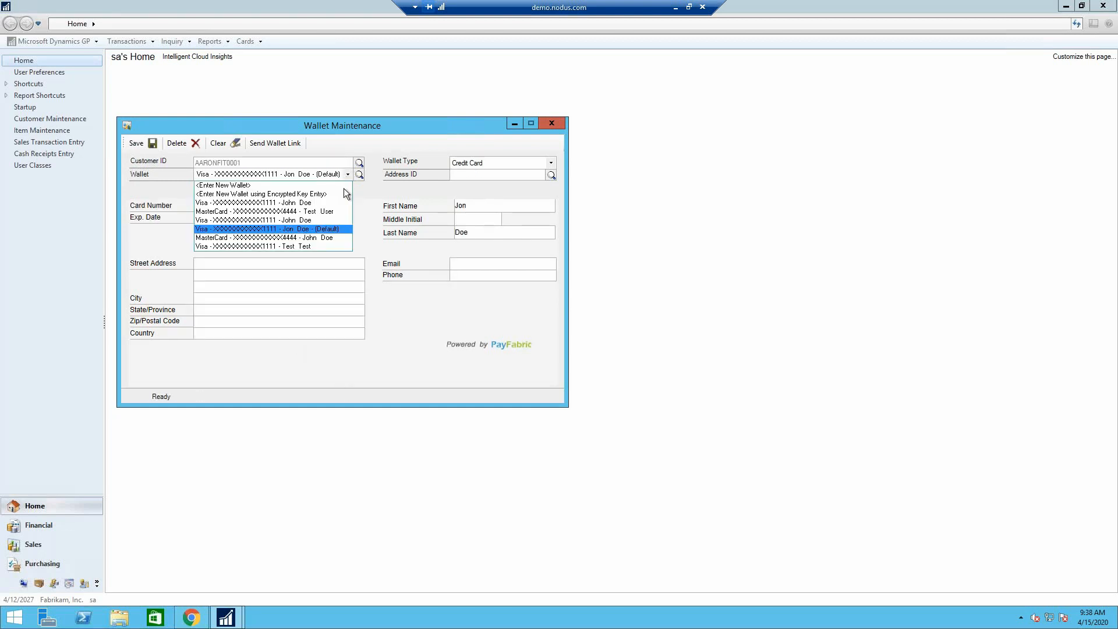
pyautogui.click(329, 221)
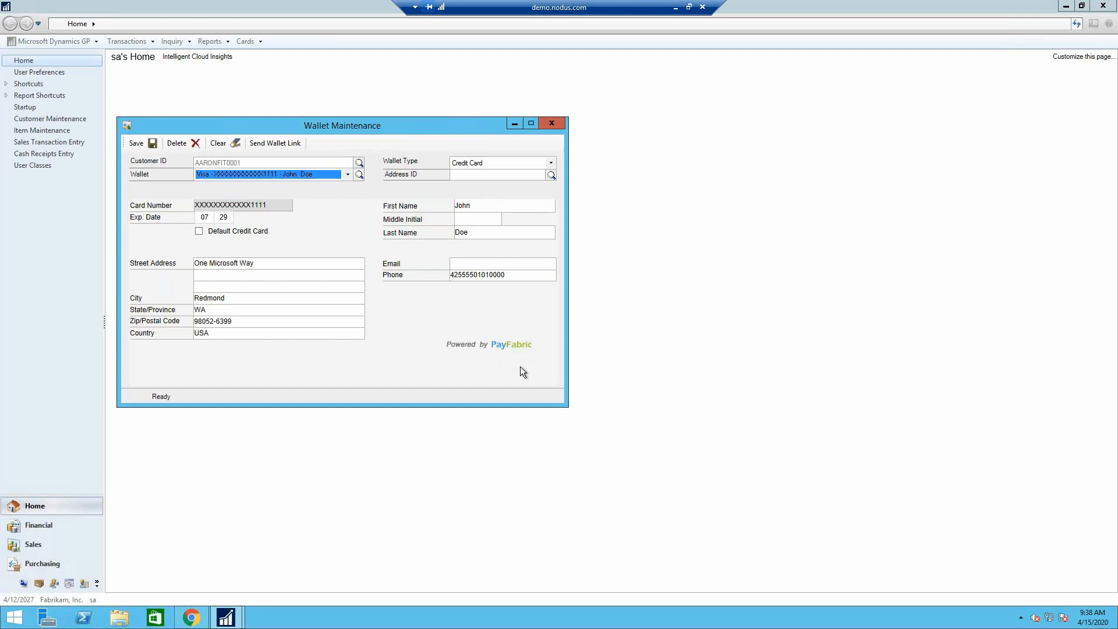
pyautogui.click(348, 175)
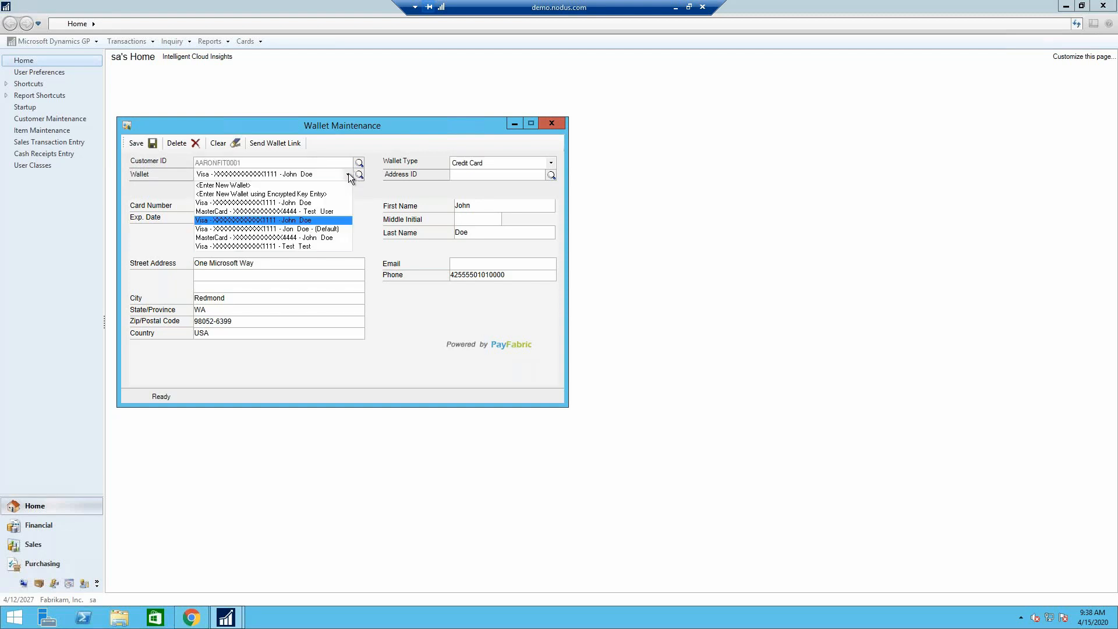
pyautogui.click(294, 184)
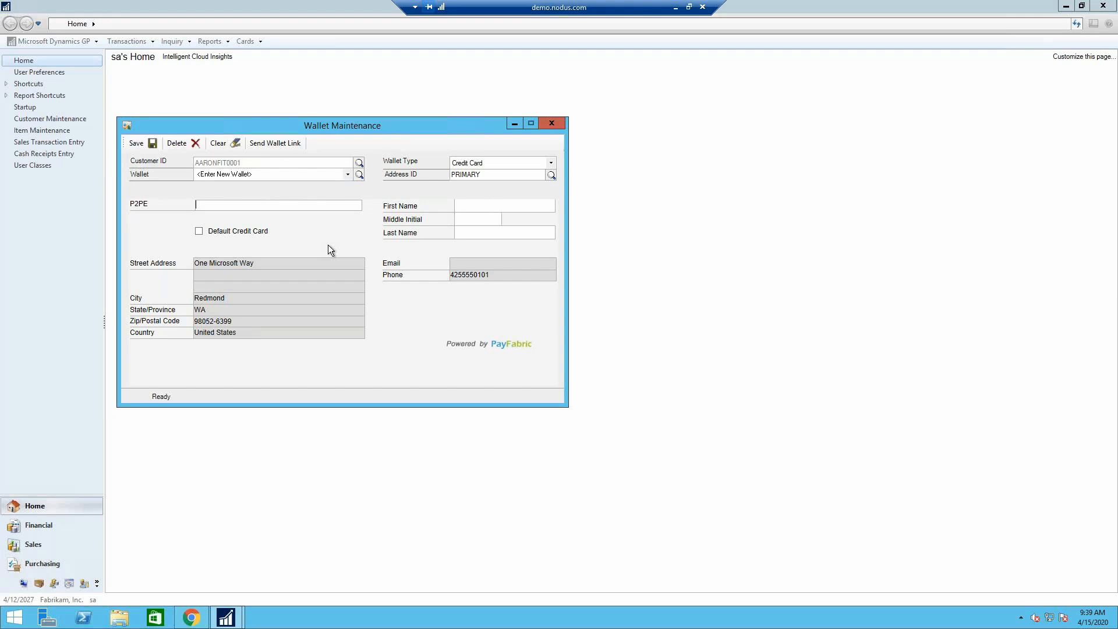
# - View the Send Wallet Link window for Aaron Fitz Electrical and close it without sending
pyautogui.moveTo(369, 127); pyautogui.dragTo(523, 151)
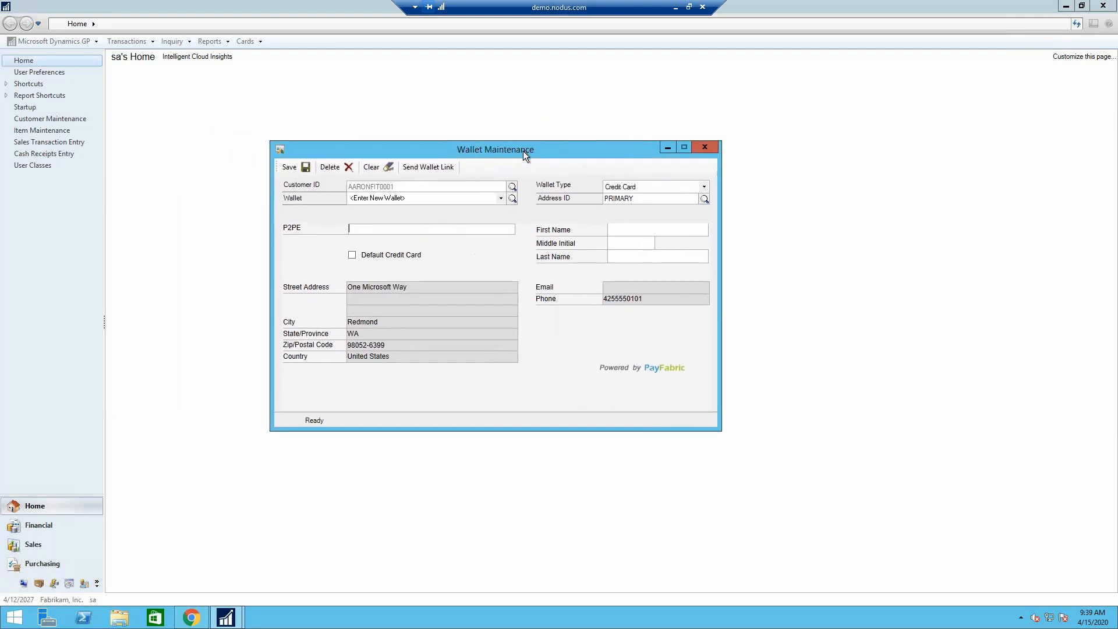
pyautogui.click(418, 169)
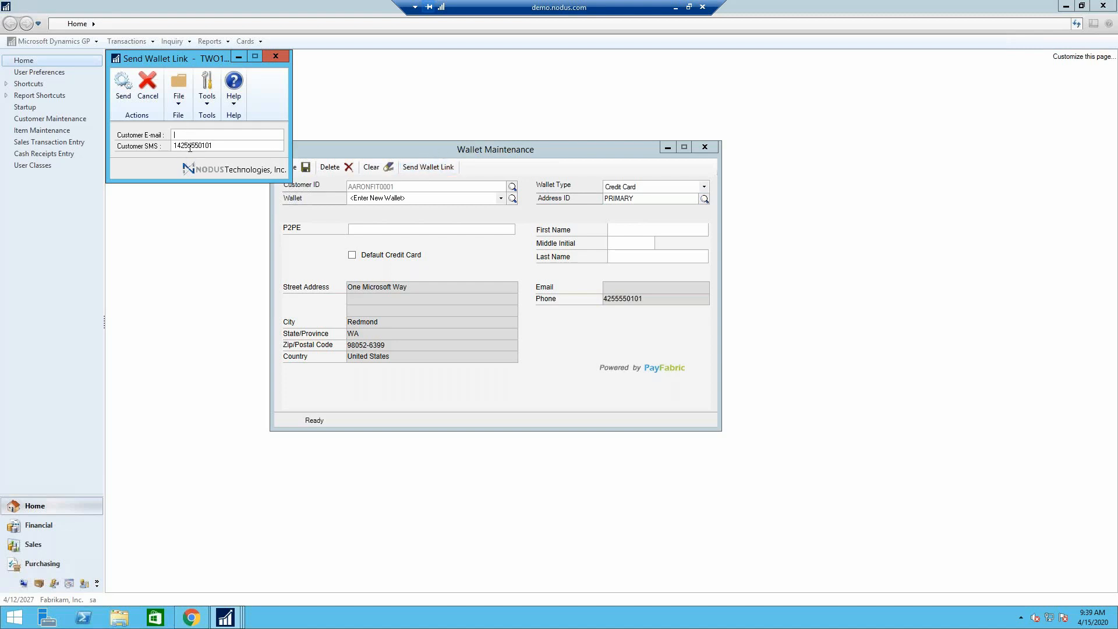
pyautogui.click(276, 56)
# - Find the test company's customer record by its ID and load it into Wallet Maintenance
pyautogui.click(512, 187)
pyautogui.click(303, 269)
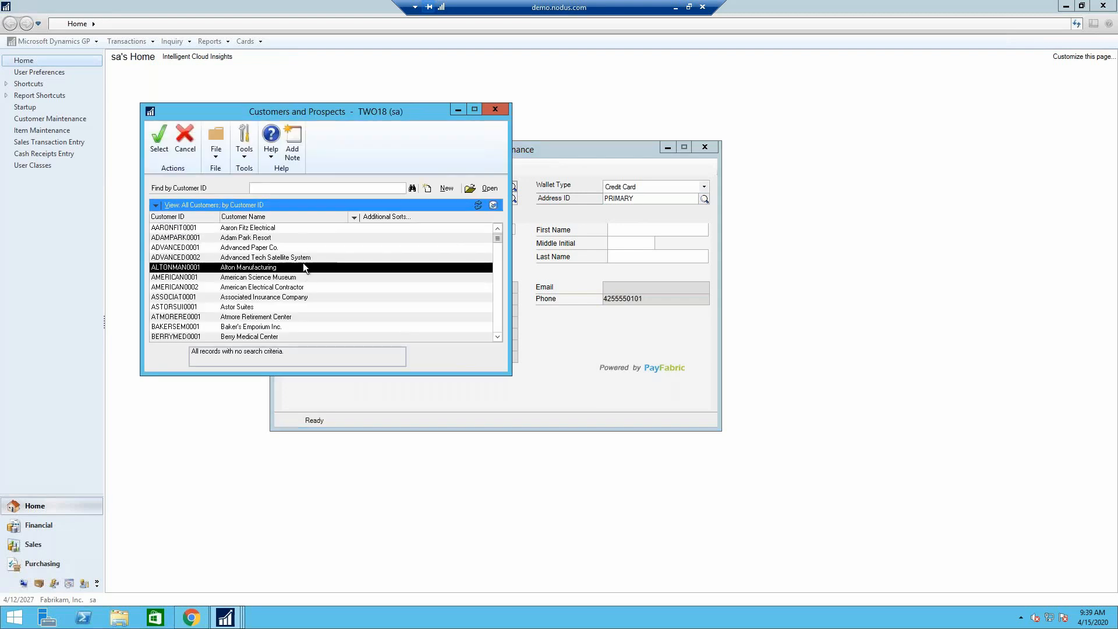
pyautogui.click(278, 188)
pyautogui.write('fauwaz')
pyautogui.press('Tab')
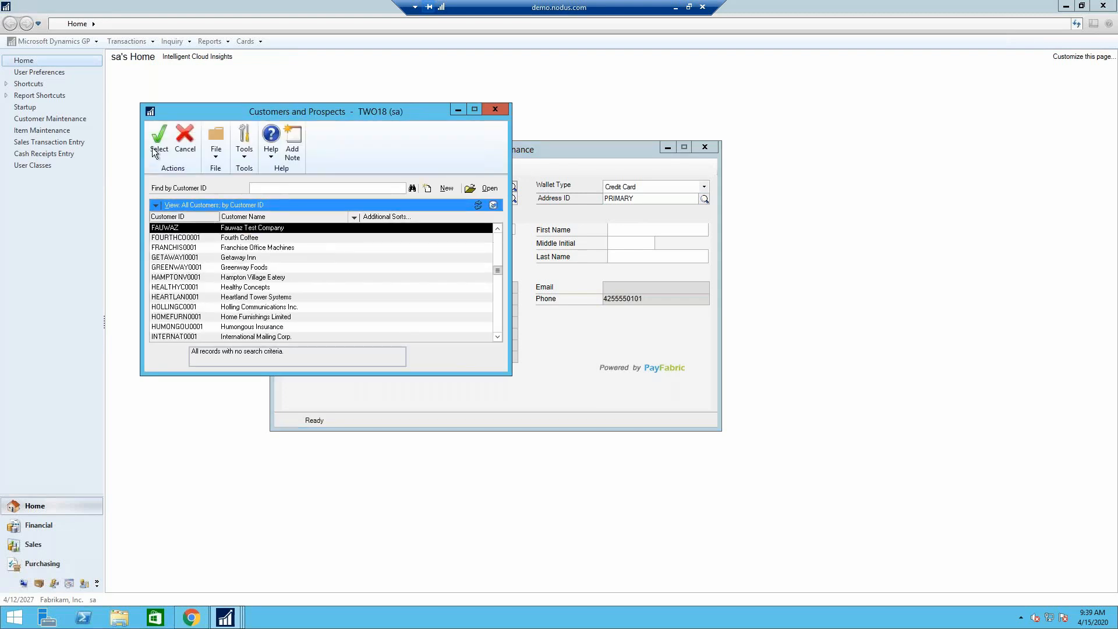
pyautogui.click(156, 150)
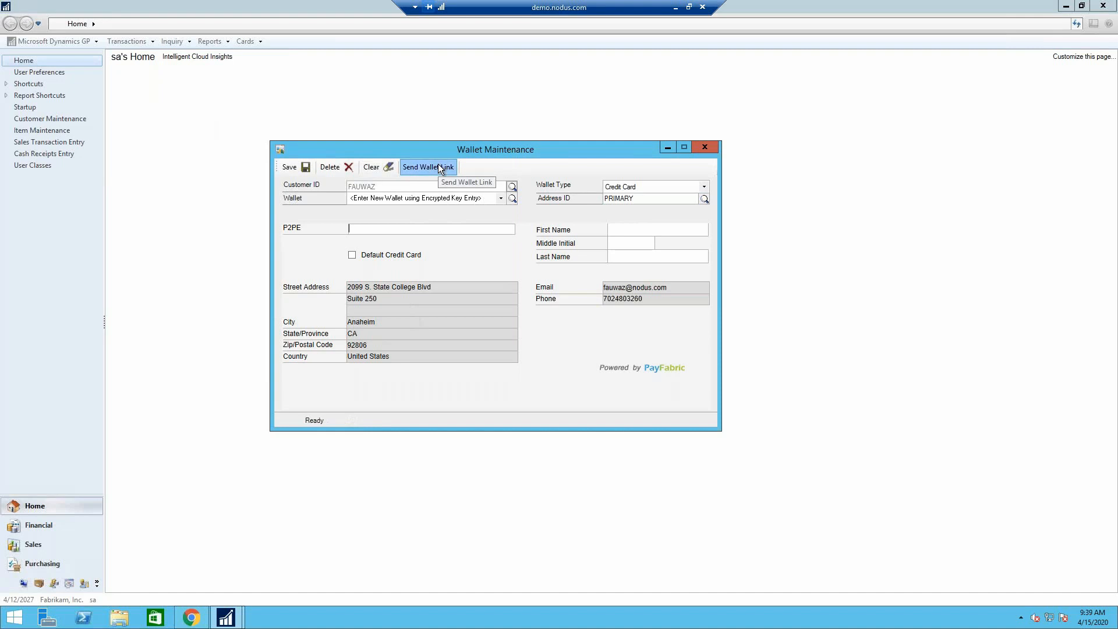
# - Review the test company's e-mail and SMS recipients for the wallet link, and close Wallet Maintenance without sending
pyautogui.click(439, 168)
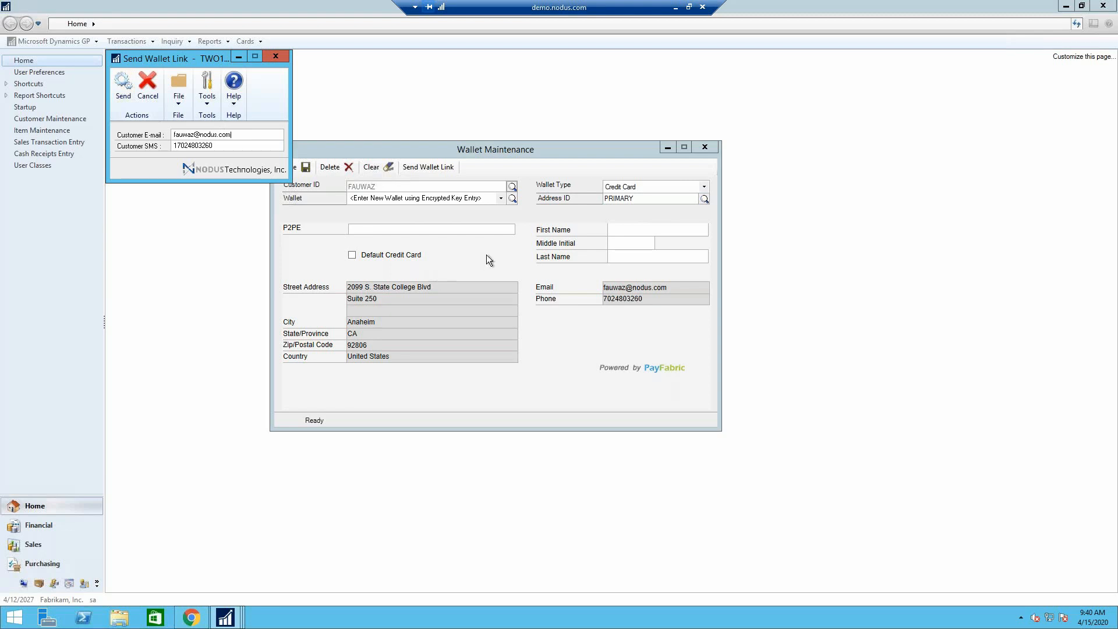
pyautogui.click(275, 58)
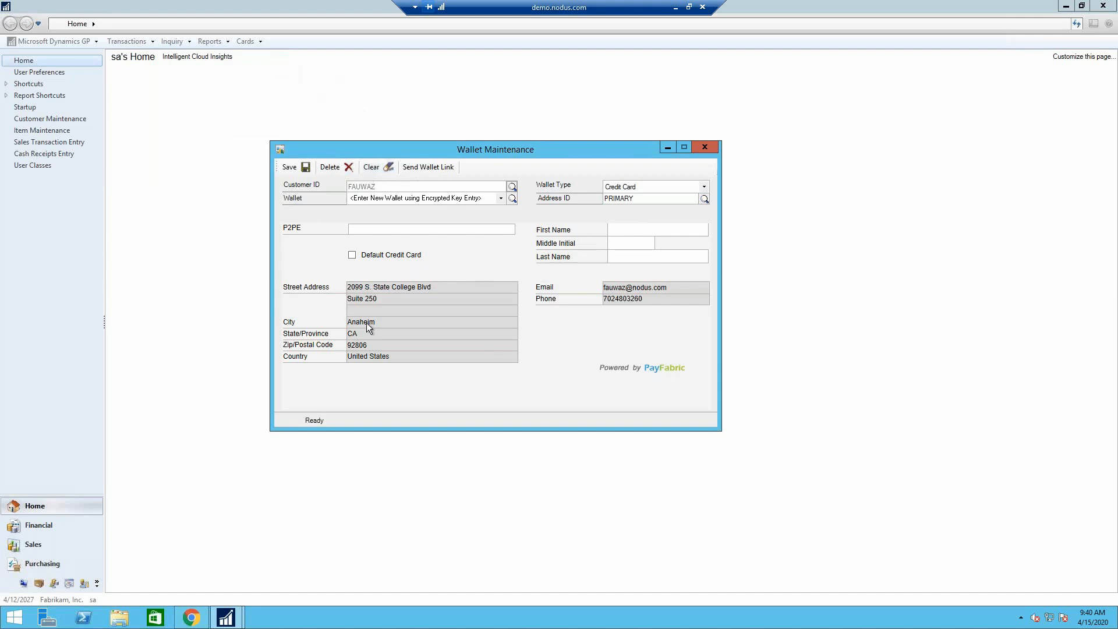
pyautogui.click(704, 147)
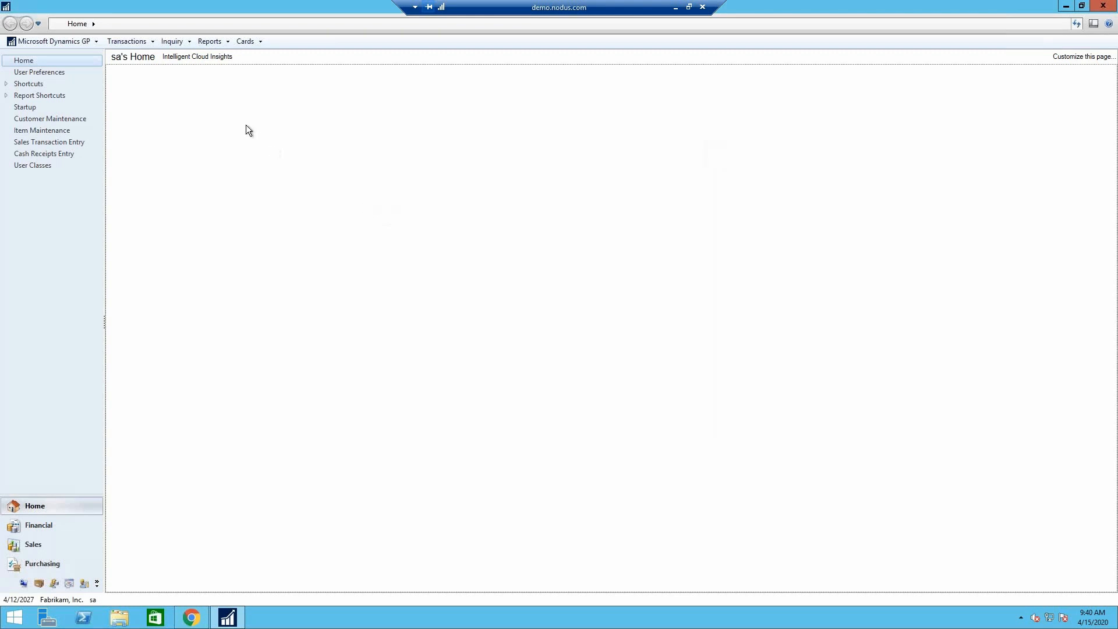
# - Start a new cash receipt in Cash Receipts Entry and assign it to the test company's customer ID
pyautogui.click(137, 40)
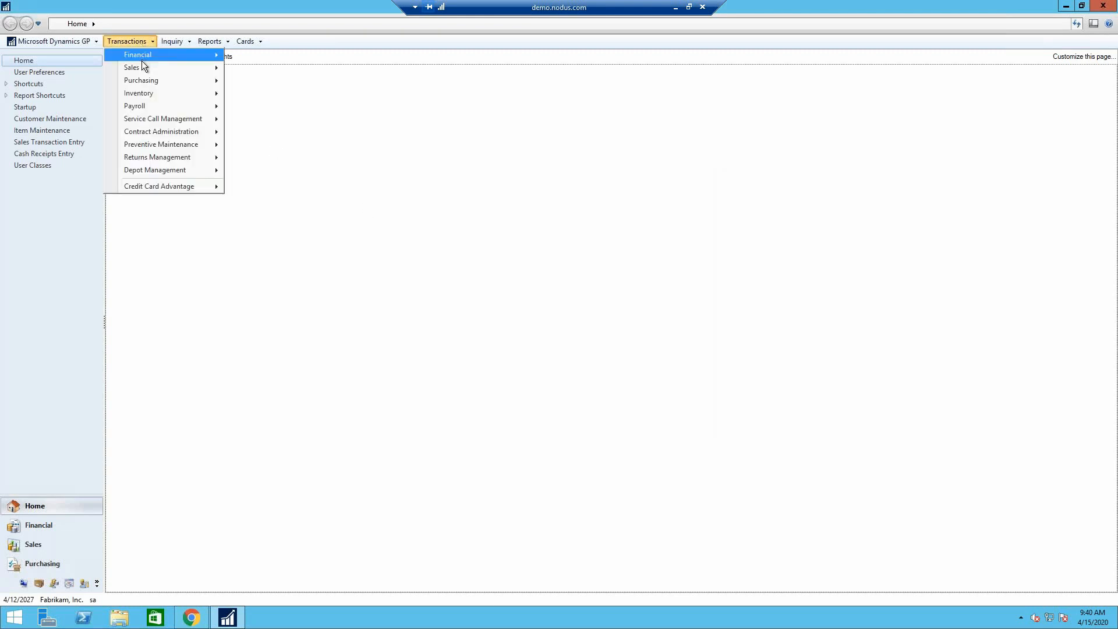
pyautogui.moveTo(144, 68)
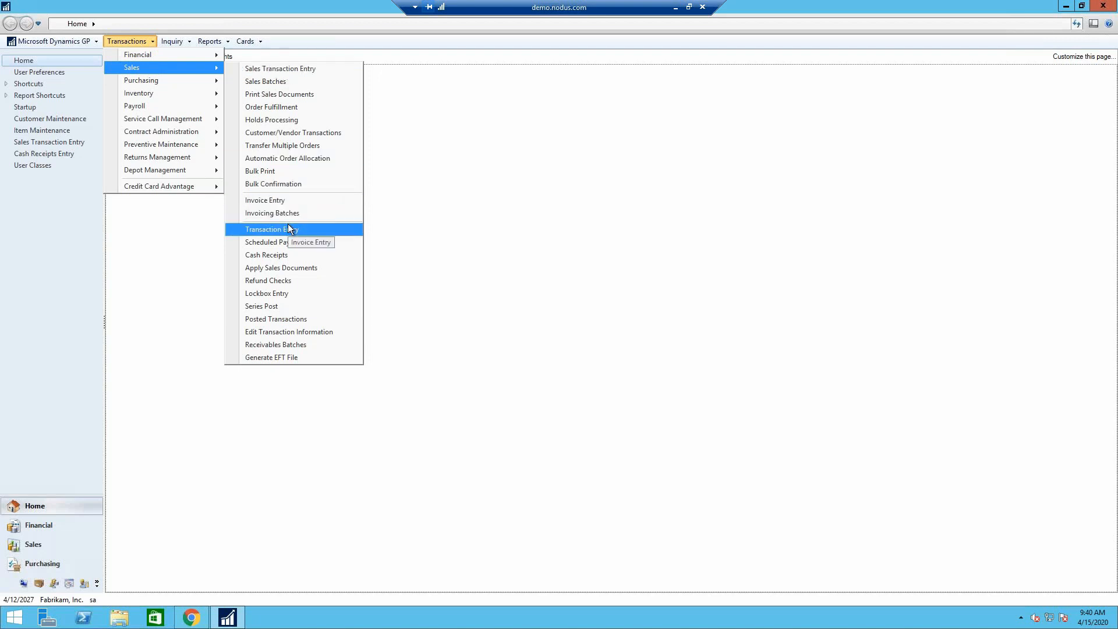
pyautogui.click(296, 256)
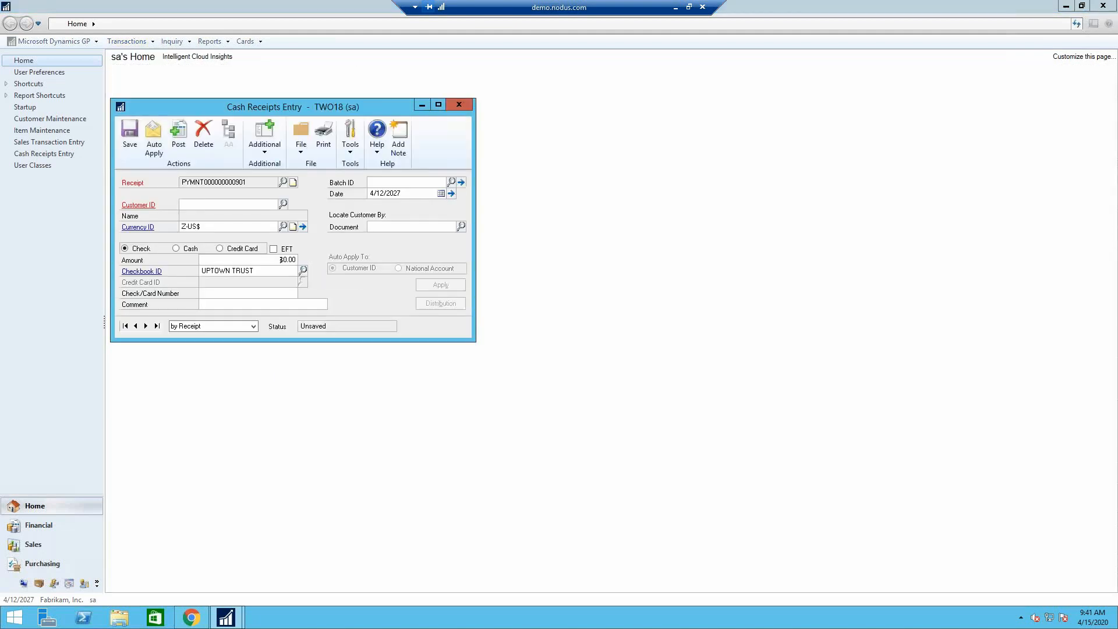
pyautogui.press('Tab')
pyautogui.click(261, 203)
pyautogui.write('F')
pyautogui.press('Down')
pyautogui.press('Tab')
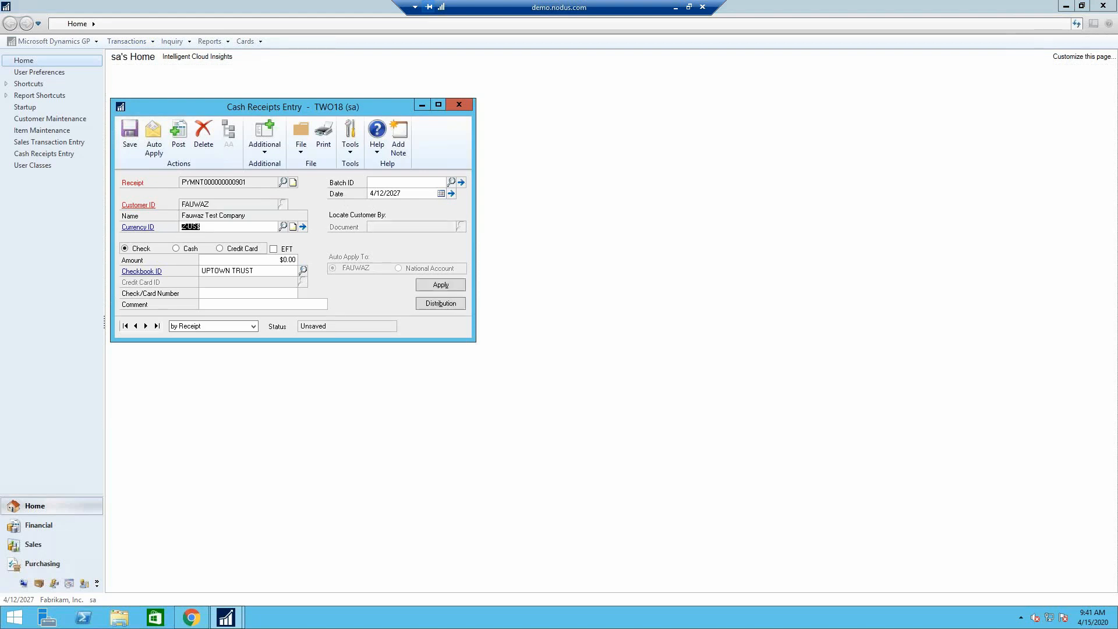
# - Make the receipt a credit card payment of $100.00 and bring up its eTransaction Entry
pyautogui.click(232, 249)
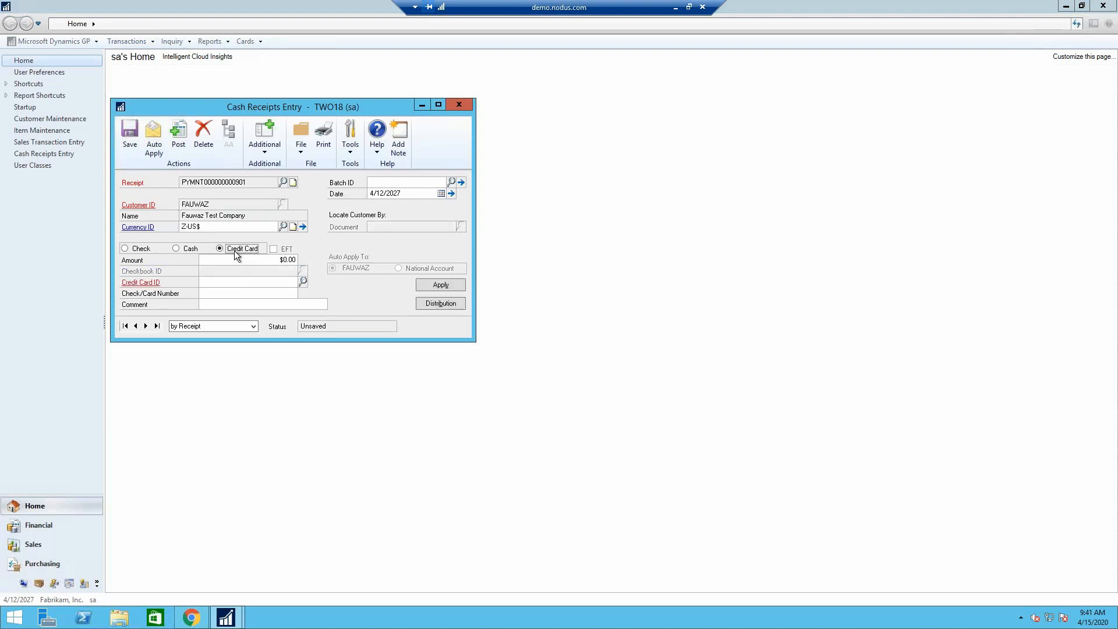
pyautogui.click(253, 264)
pyautogui.write('100')
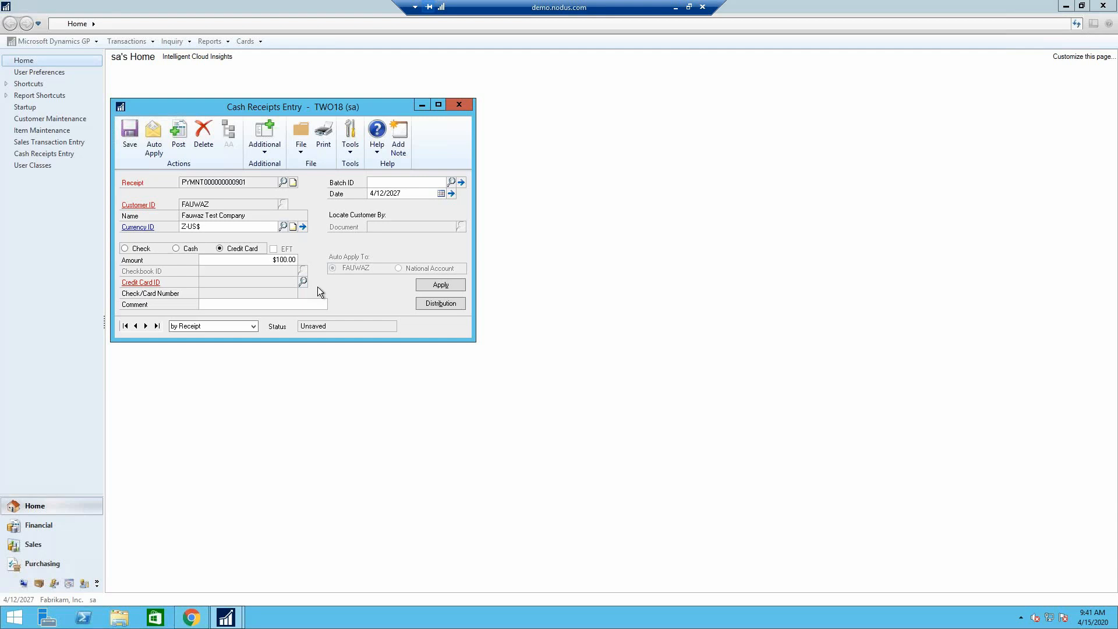
pyautogui.press('Tab')
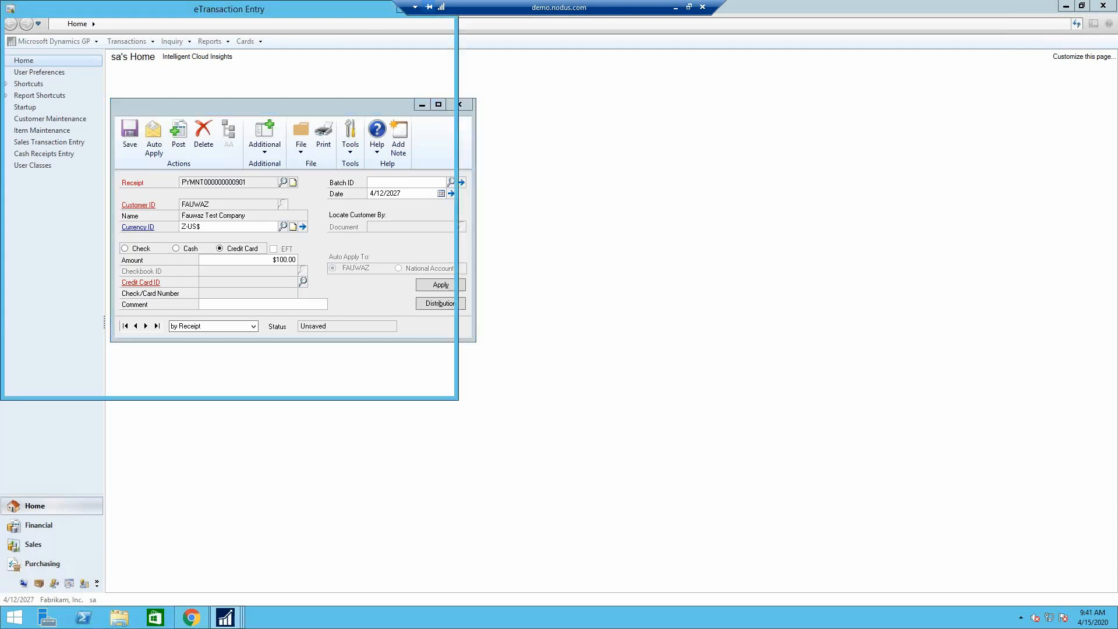
pyautogui.moveTo(215, 14); pyautogui.dragTo(378, 93)
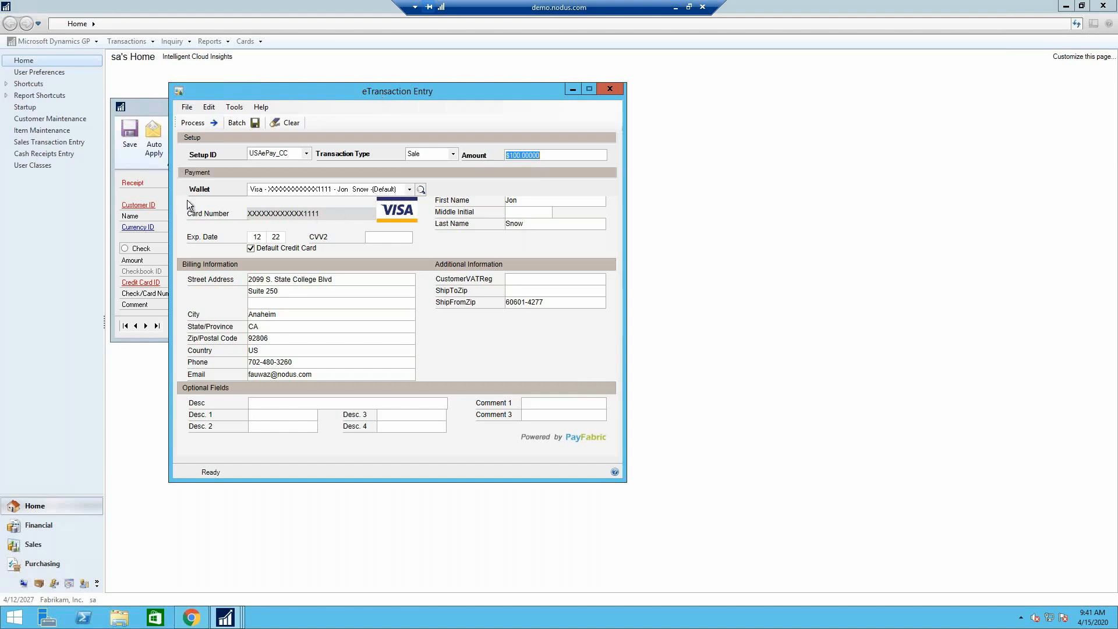
# - Select the default Visa from the wallet, process the $100.00 sale, and skip the confirmation report
pyautogui.click(410, 191)
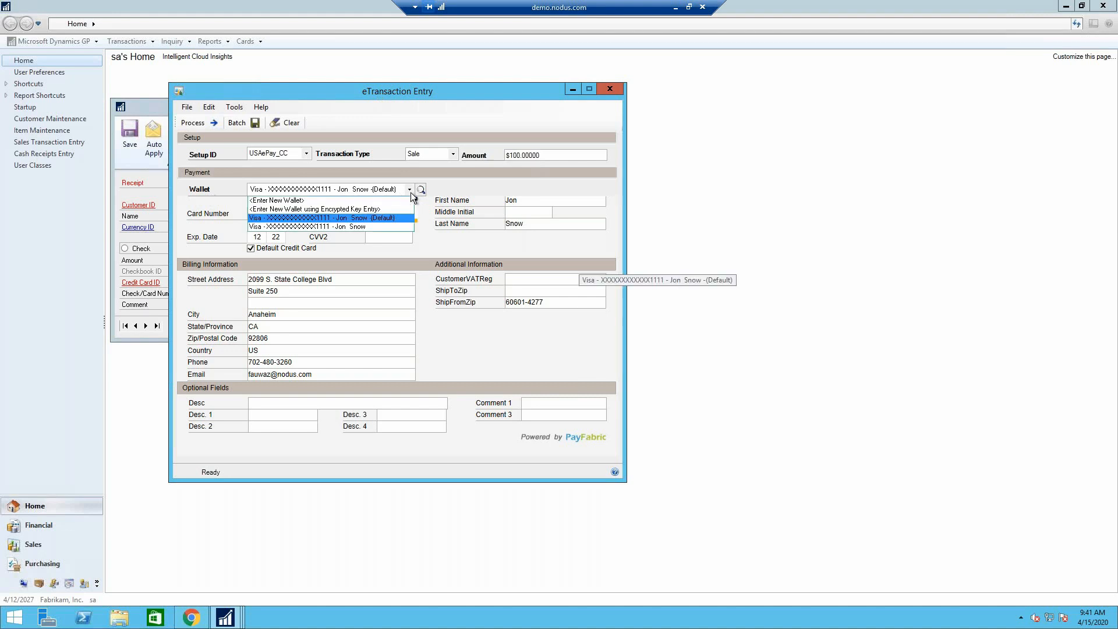
pyautogui.click(382, 219)
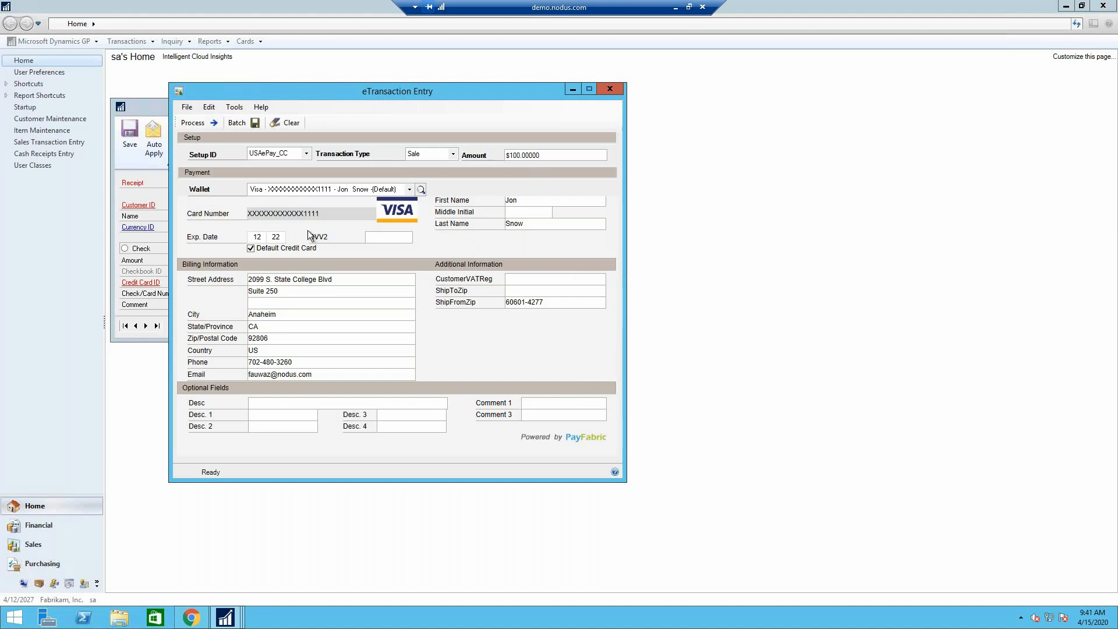
pyautogui.click(206, 122)
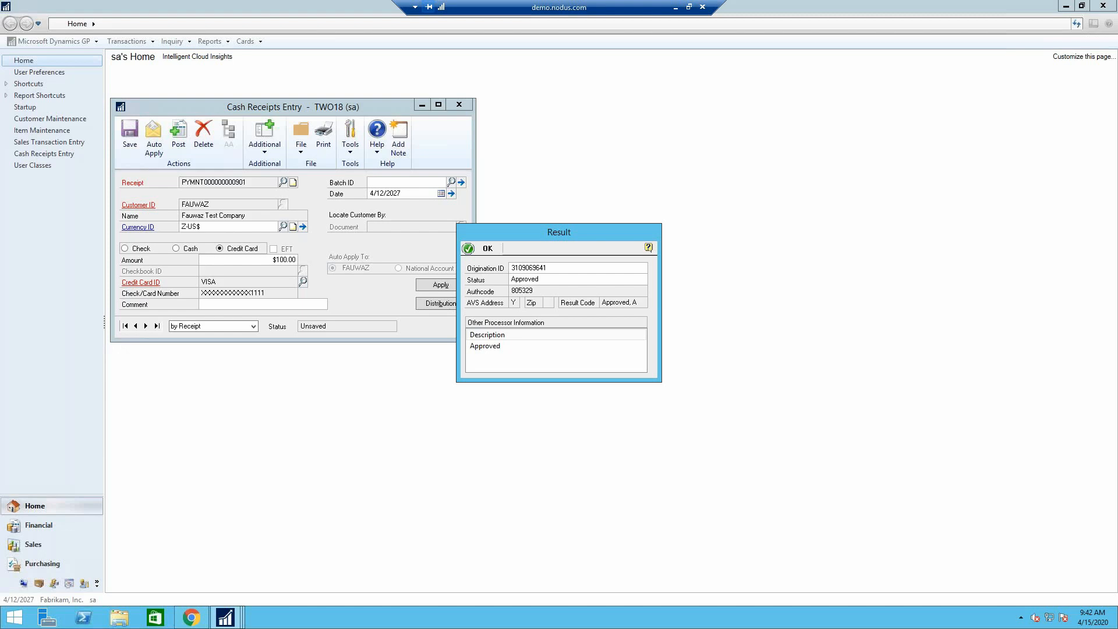
pyautogui.click(488, 248)
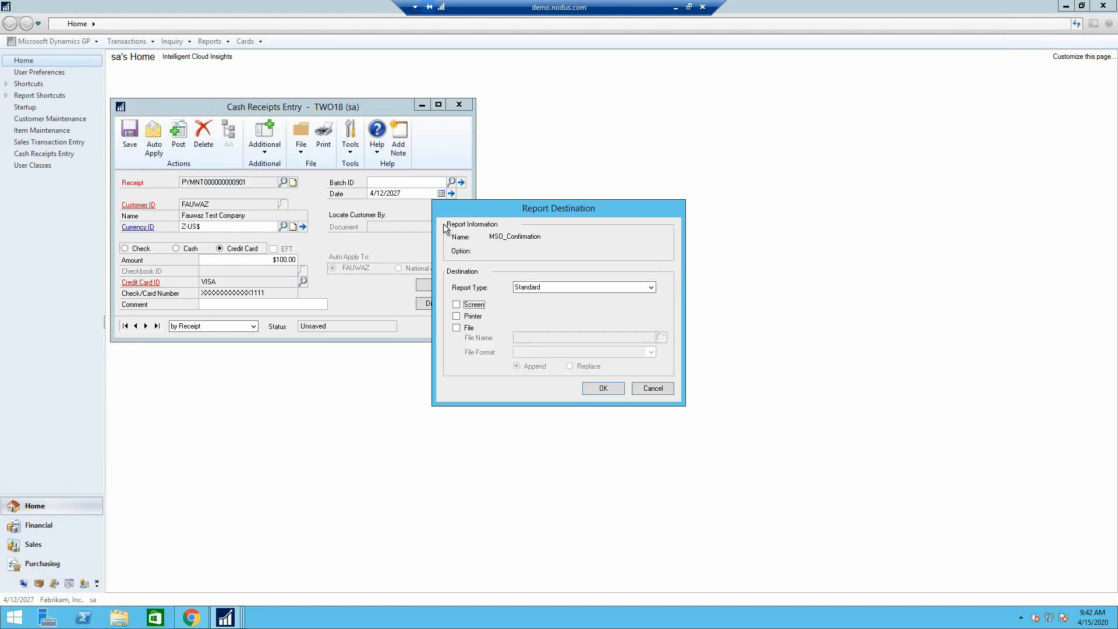
pyautogui.click(652, 388)
# - Assign the cash receipt to batch DEMO, save it, and close Cash Receipts Entry
pyautogui.write('DEMO')
pyautogui.press('Tab')
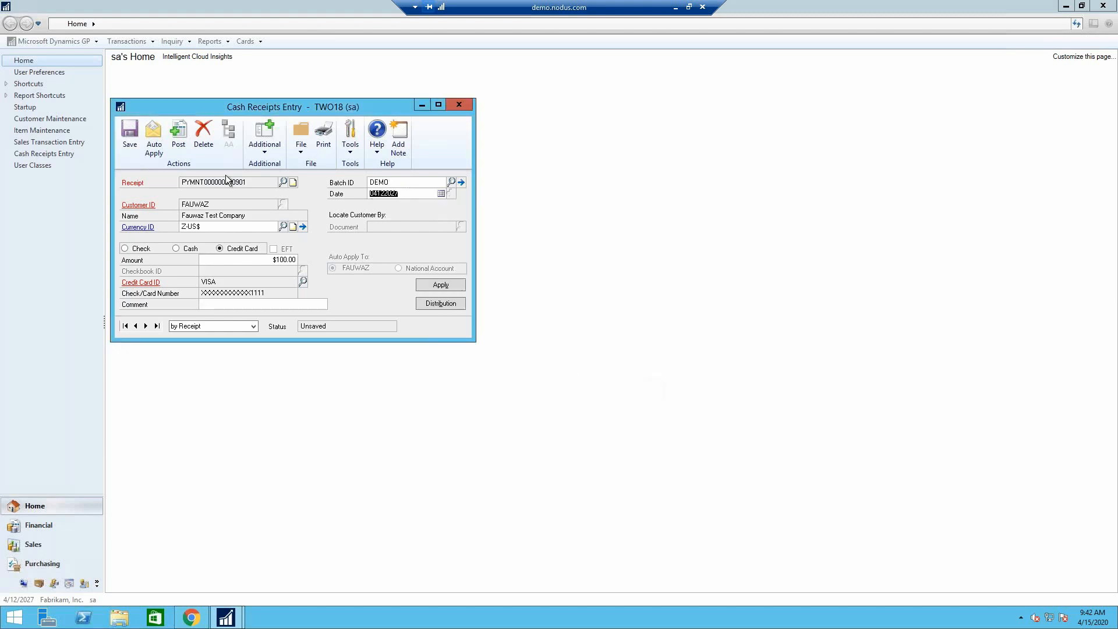
pyautogui.click(124, 142)
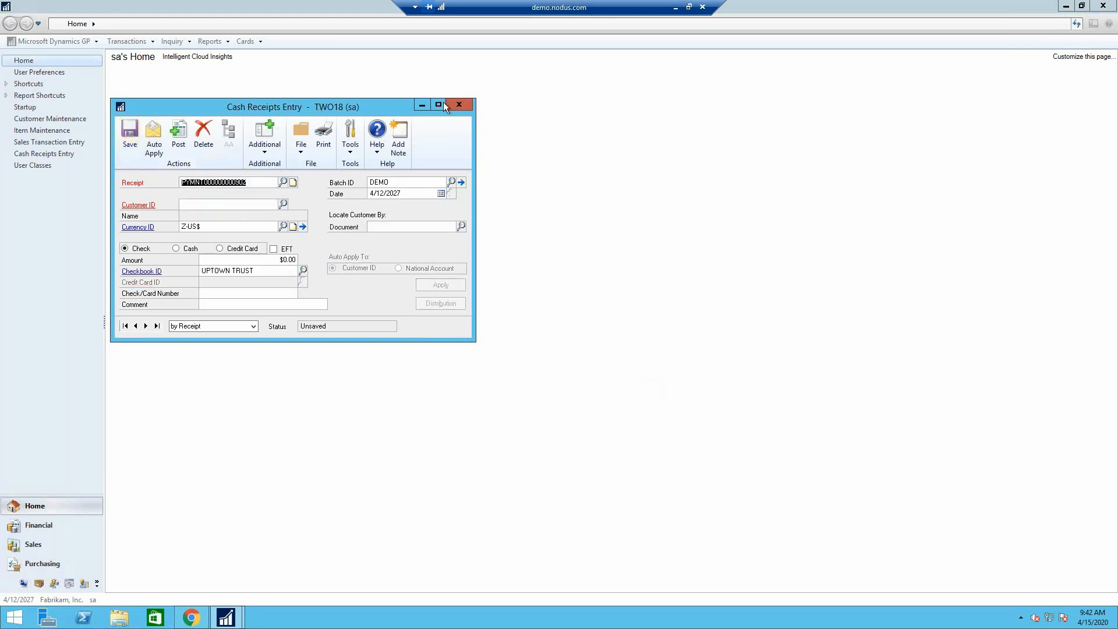
pyautogui.click(460, 105)
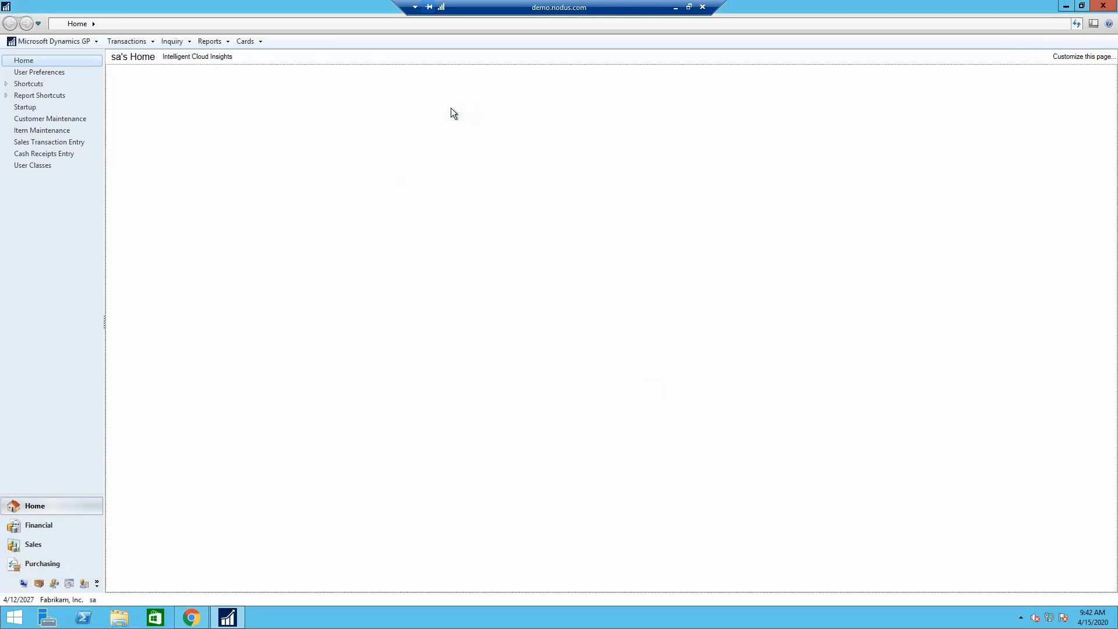
# - Switch to the PayFabric customer portal's login page in Chrome
pyautogui.click(184, 621)
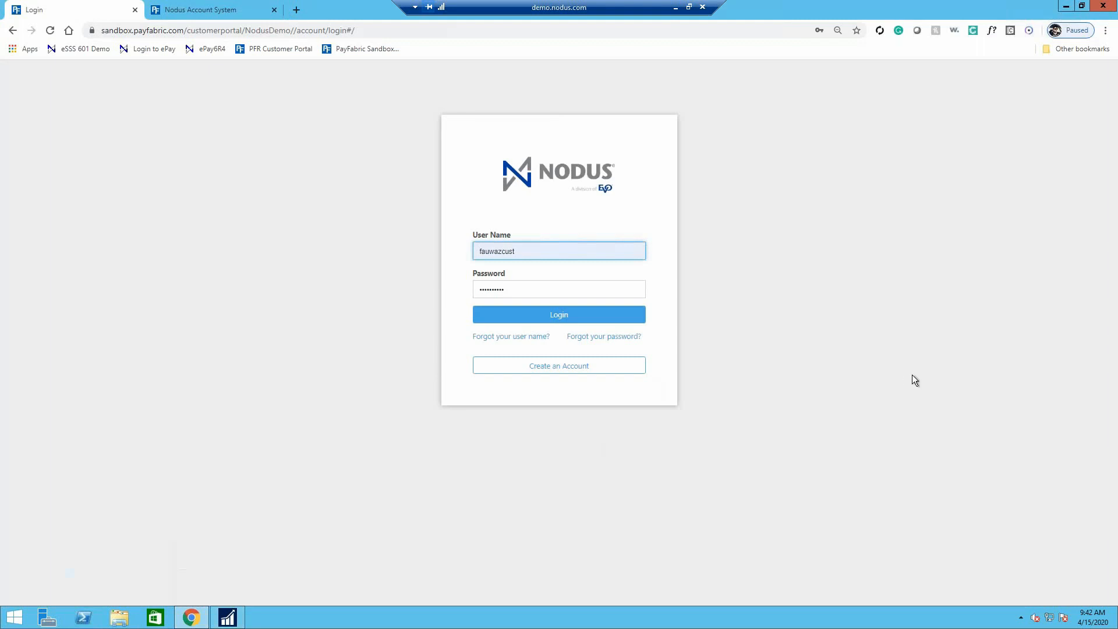
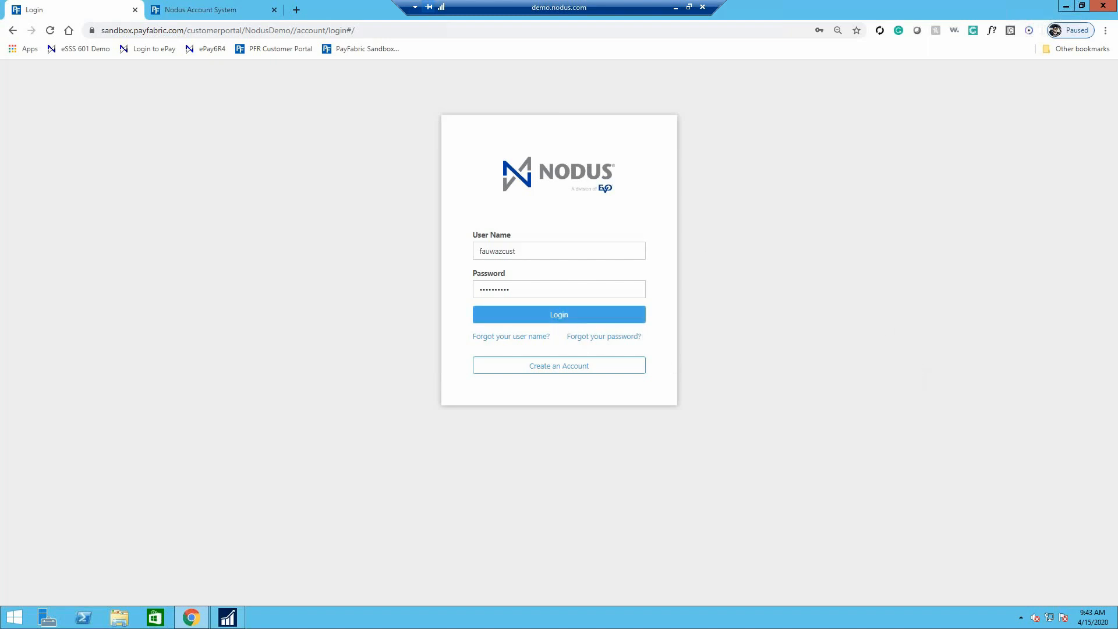
# - Log in to the customer portal, check the outstanding balance, and view the details of the $107.00 invoice
pyautogui.click(509, 319)
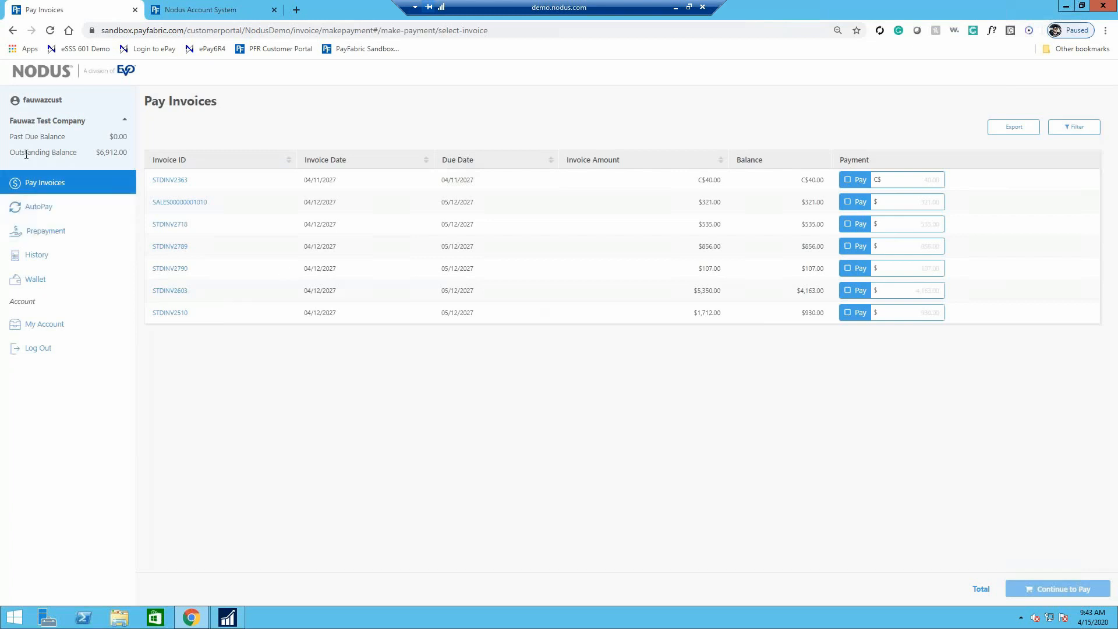
pyautogui.moveTo(97, 151); pyautogui.dragTo(131, 152)
pyautogui.click(134, 151)
pyautogui.click(160, 270)
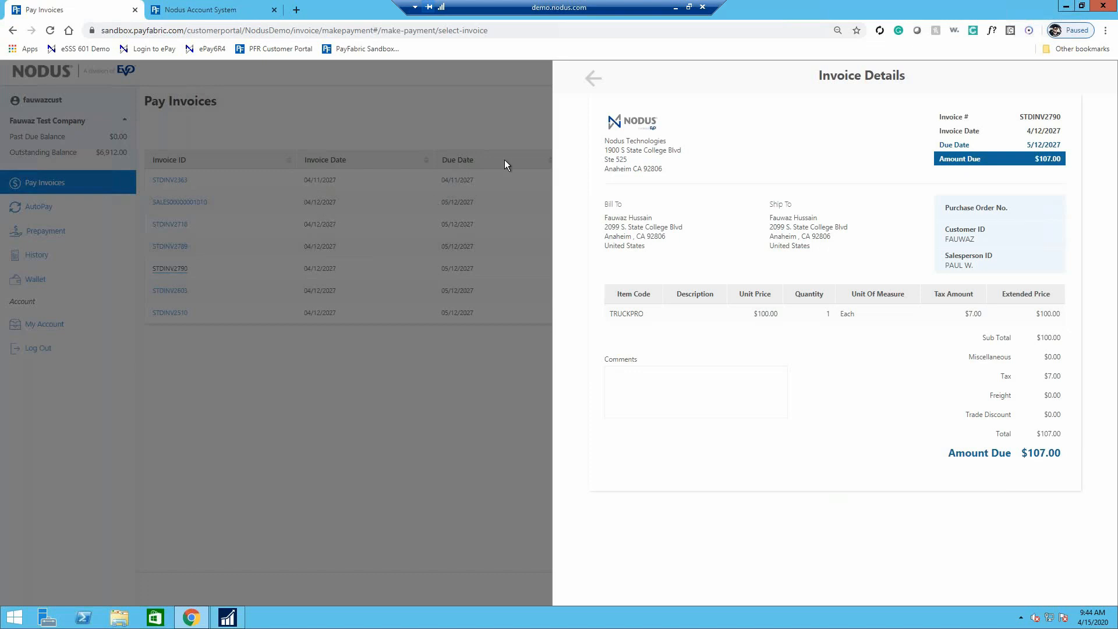
pyautogui.click(588, 85)
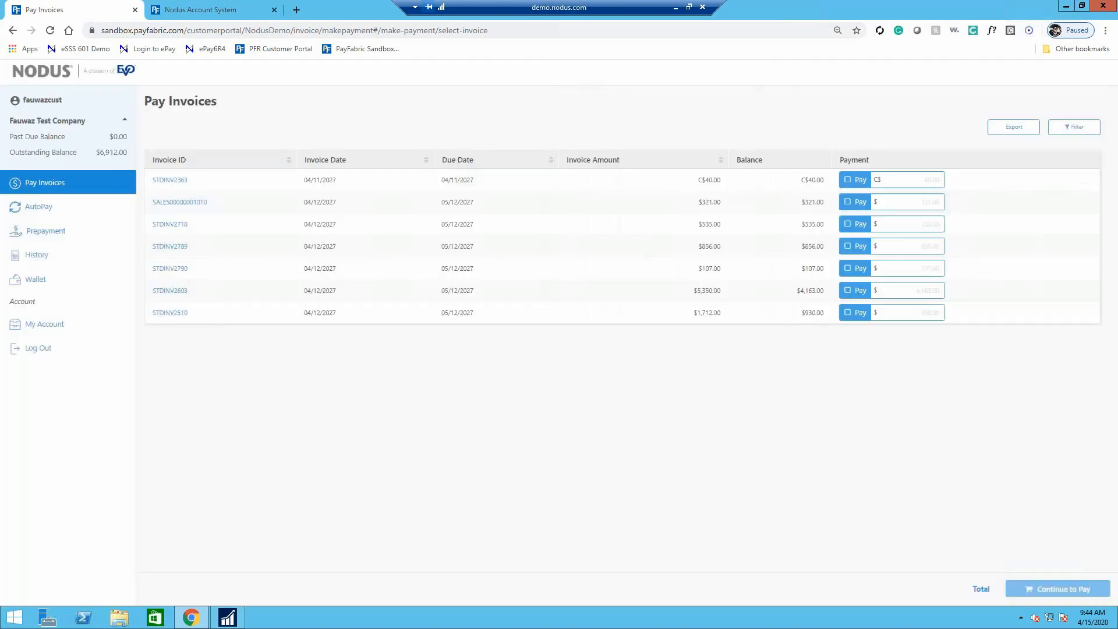
# - Mark the $321.00 and $535.00 invoices for payment, and clear both selections
pyautogui.click(861, 204)
pyautogui.click(861, 226)
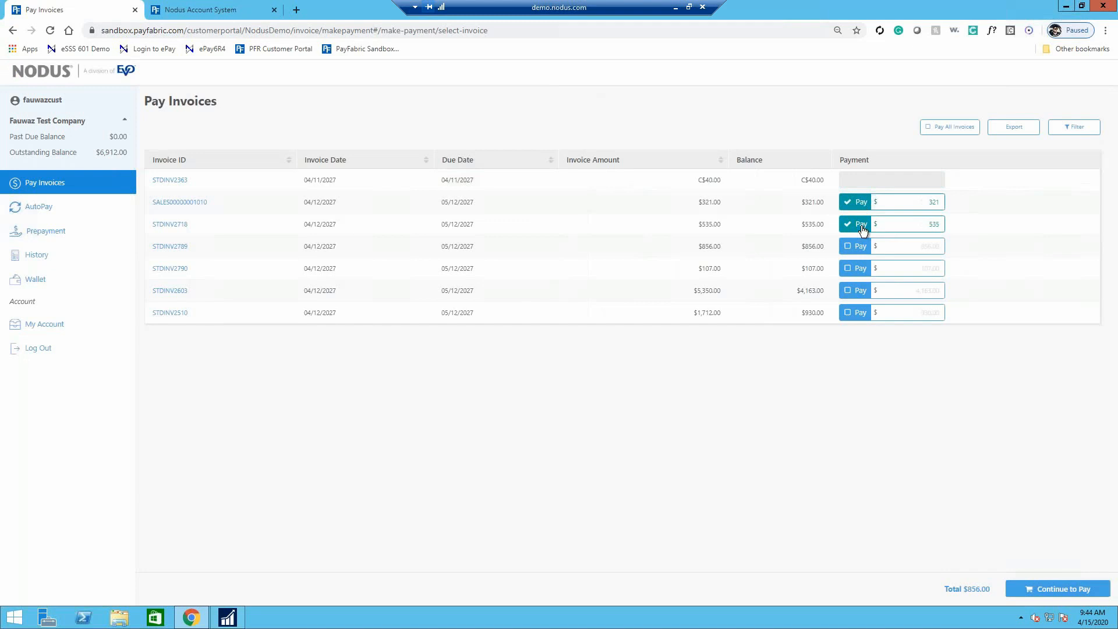
pyautogui.click(862, 227)
pyautogui.click(862, 203)
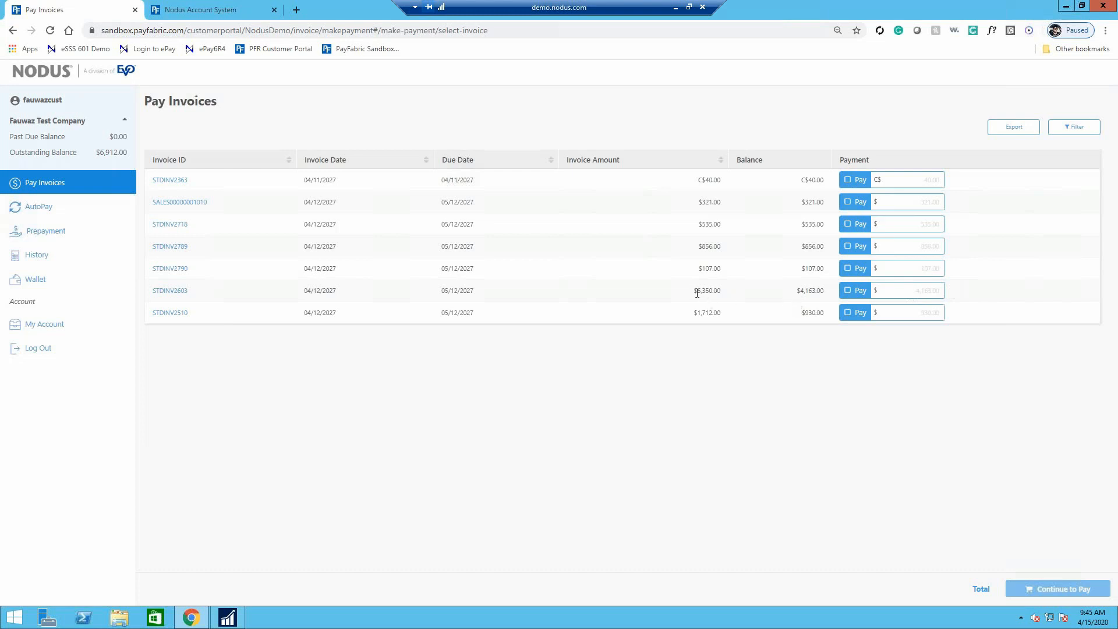
# - Review the details and associated payments of the partially paid $5,350.00 invoice, and return to the invoice list
pyautogui.moveTo(693, 298); pyautogui.dragTo(726, 299)
pyautogui.moveTo(796, 291); pyautogui.dragTo(821, 289)
pyautogui.click(182, 292)
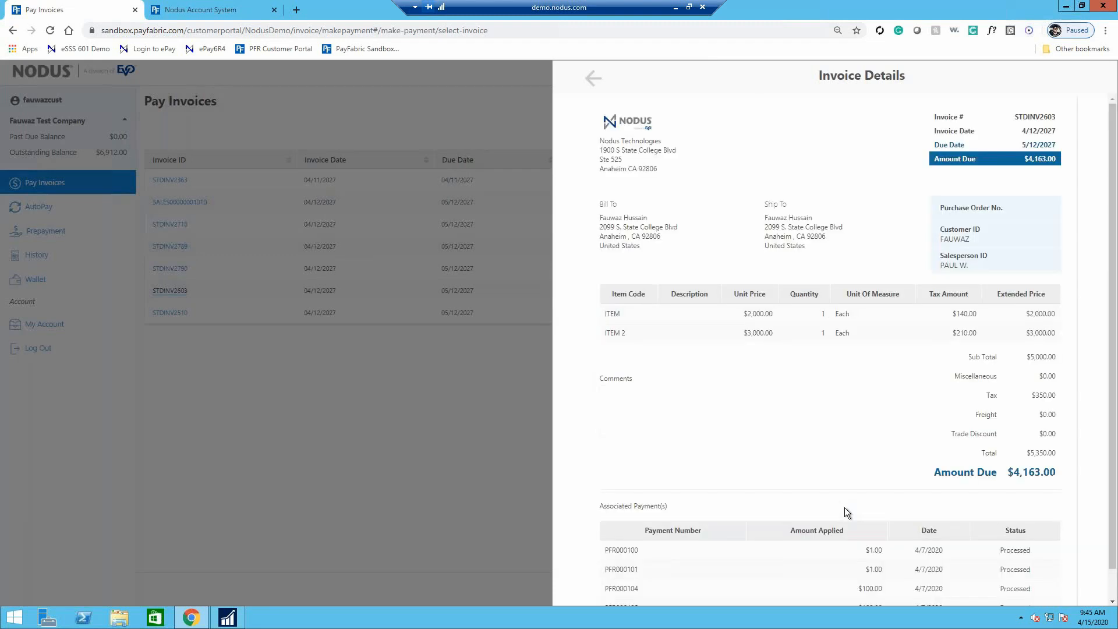
pyautogui.scroll(-1, 845, 509)
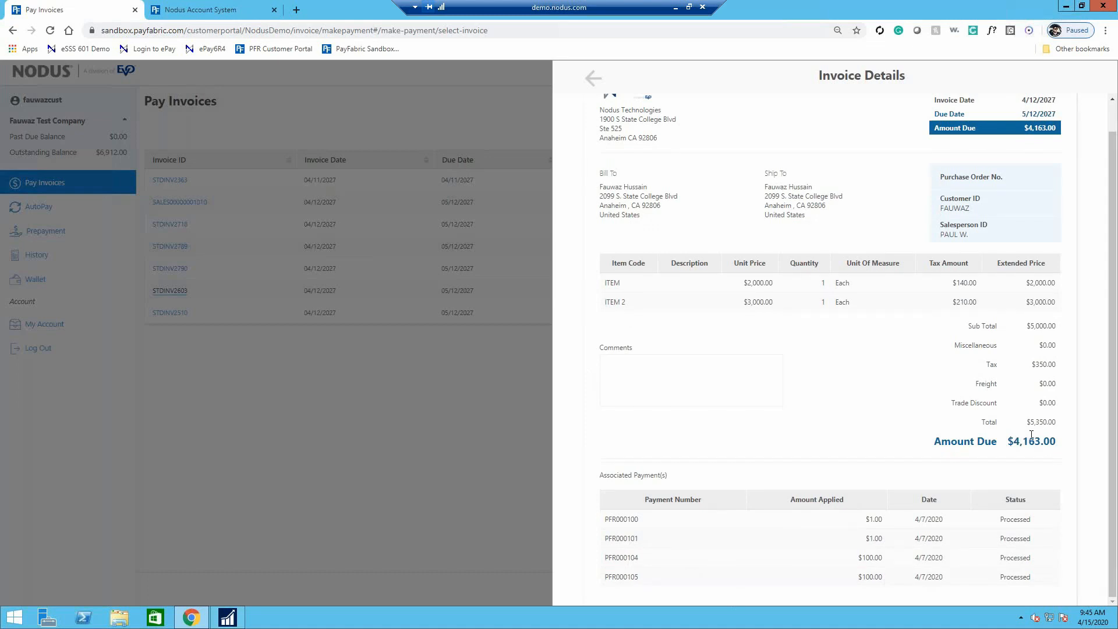
pyautogui.click(595, 82)
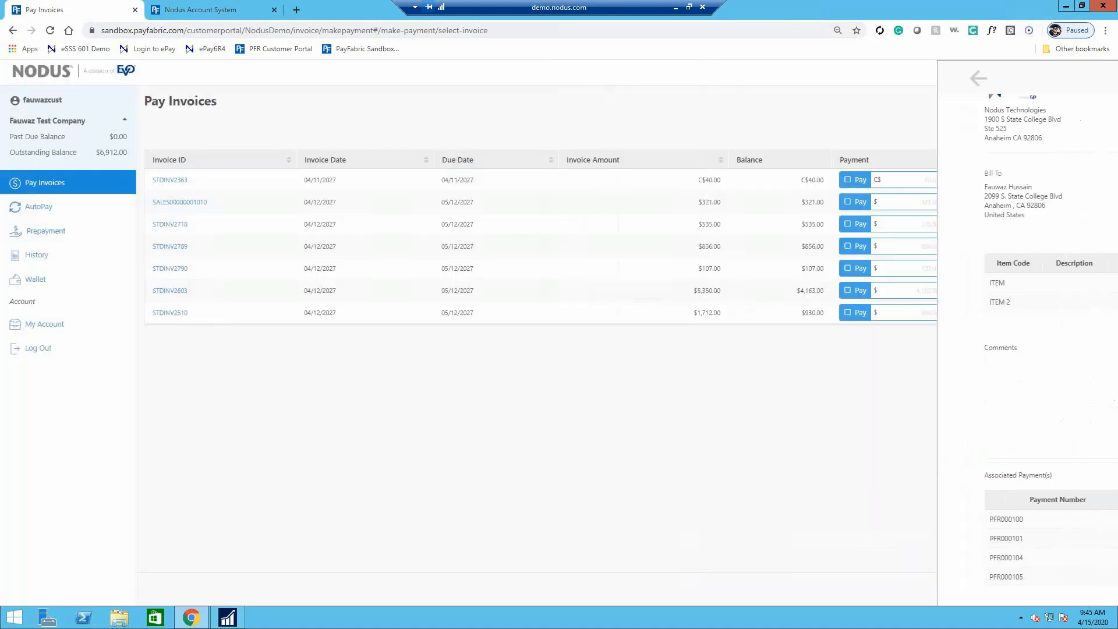
# - Look through the portal's payment history, wallet, prepayment and AutoPay pages
pyautogui.click(35, 257)
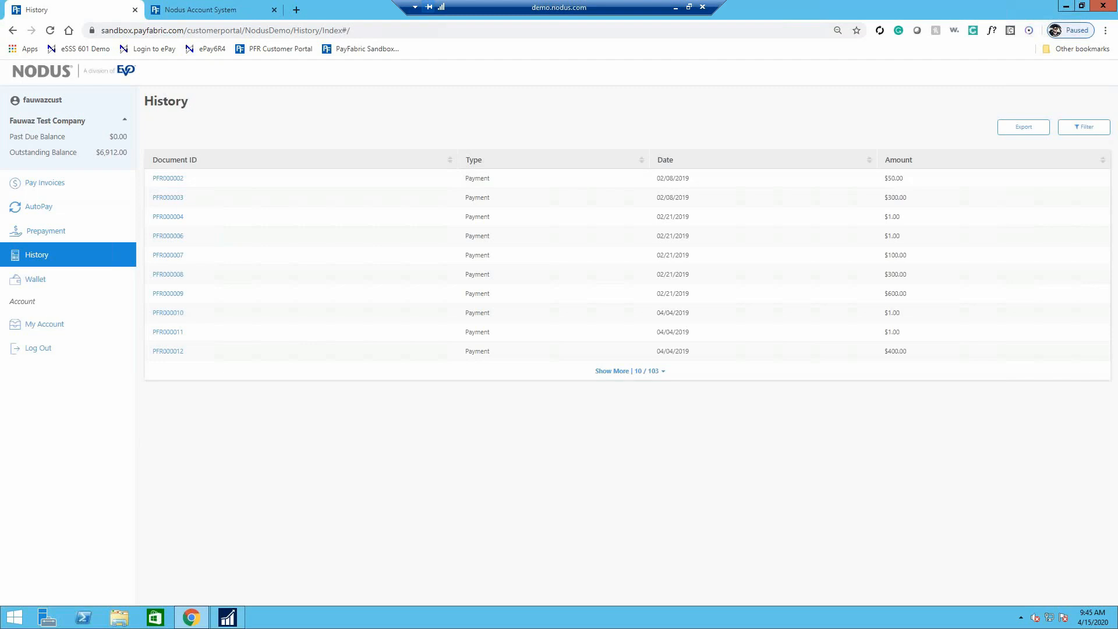
pyautogui.click(35, 280)
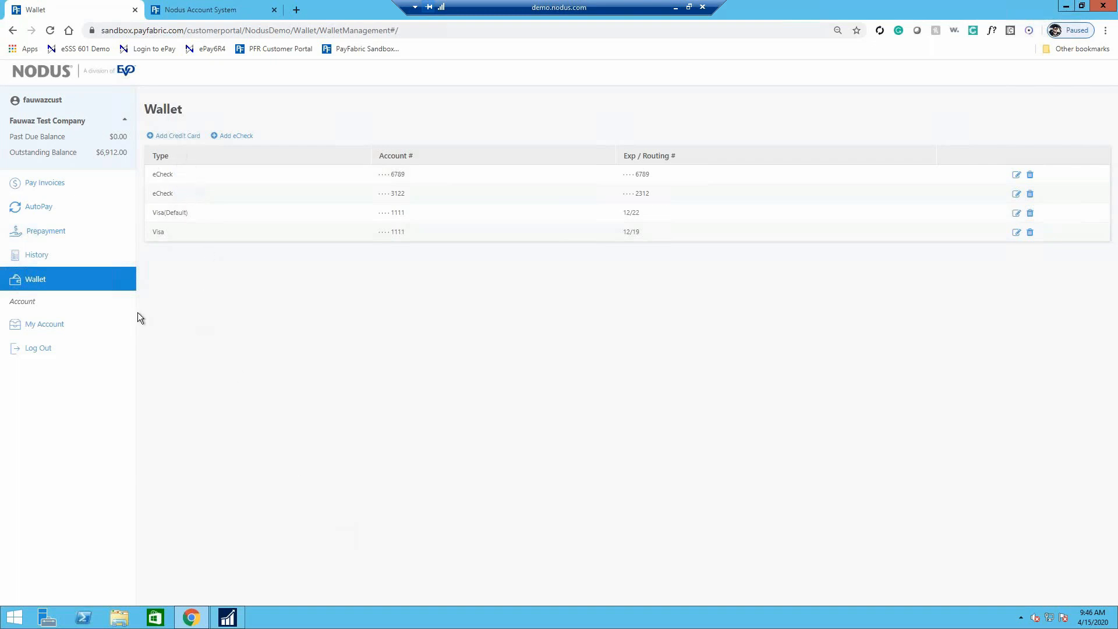
pyautogui.click(53, 232)
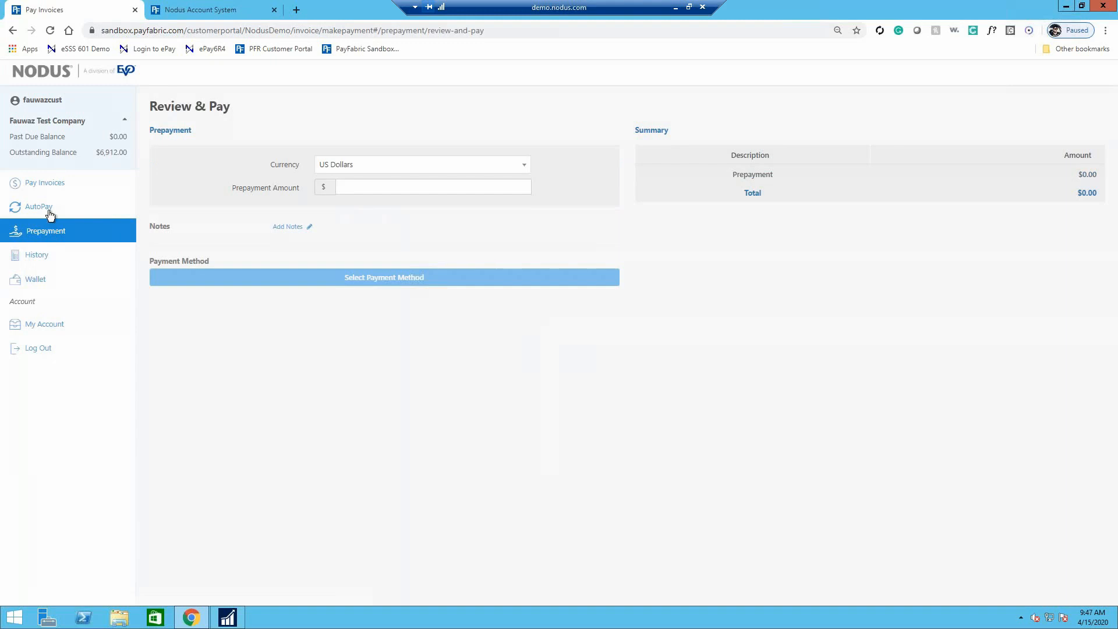
pyautogui.click(39, 208)
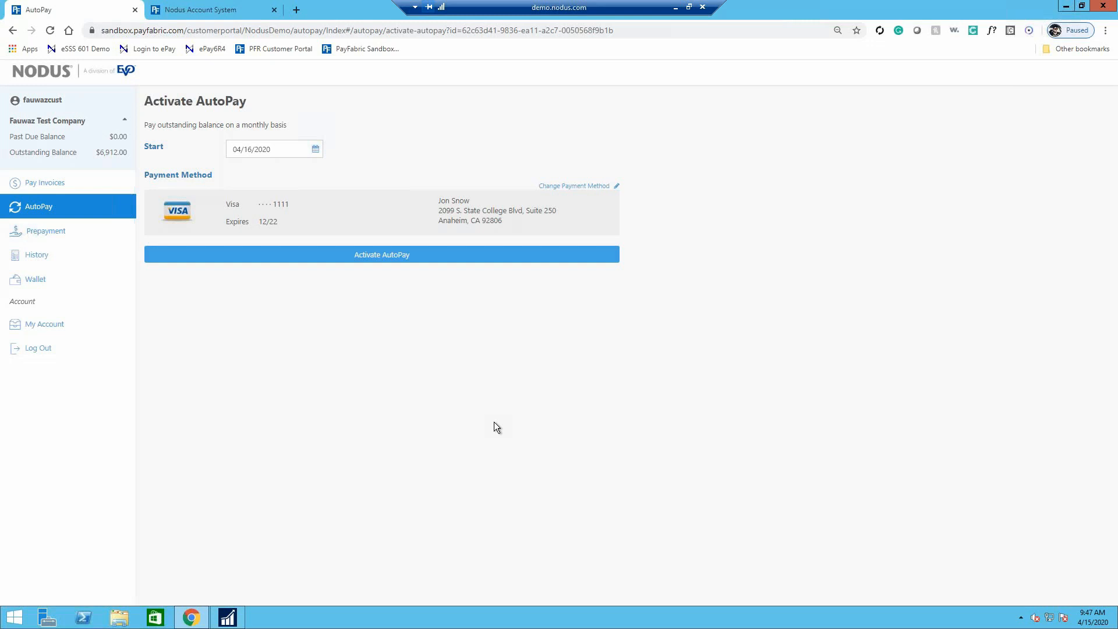
# - Select the $107.00 and $321.00 invoices on Pay Invoices and pay the $428.00 total with the preselected Visa
pyautogui.click(58, 184)
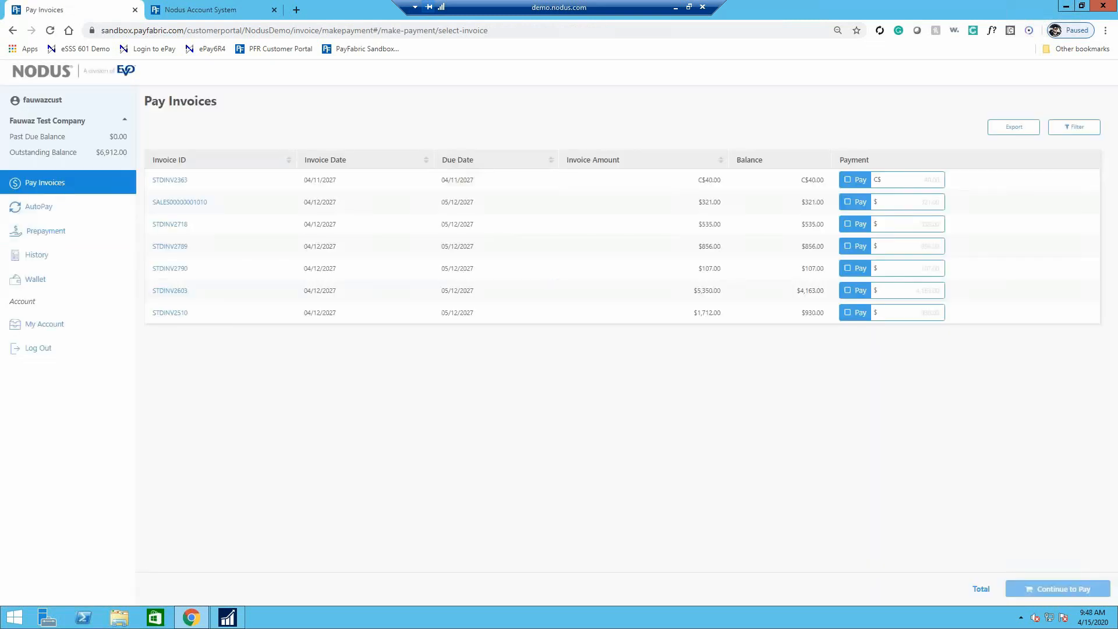
pyautogui.click(861, 270)
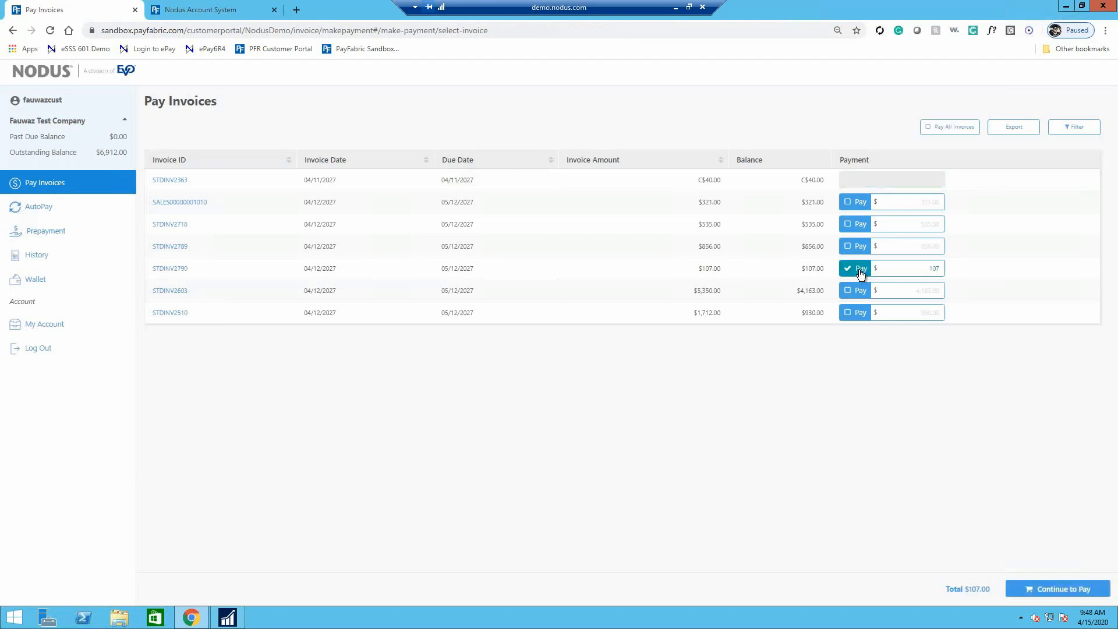
pyautogui.click(854, 205)
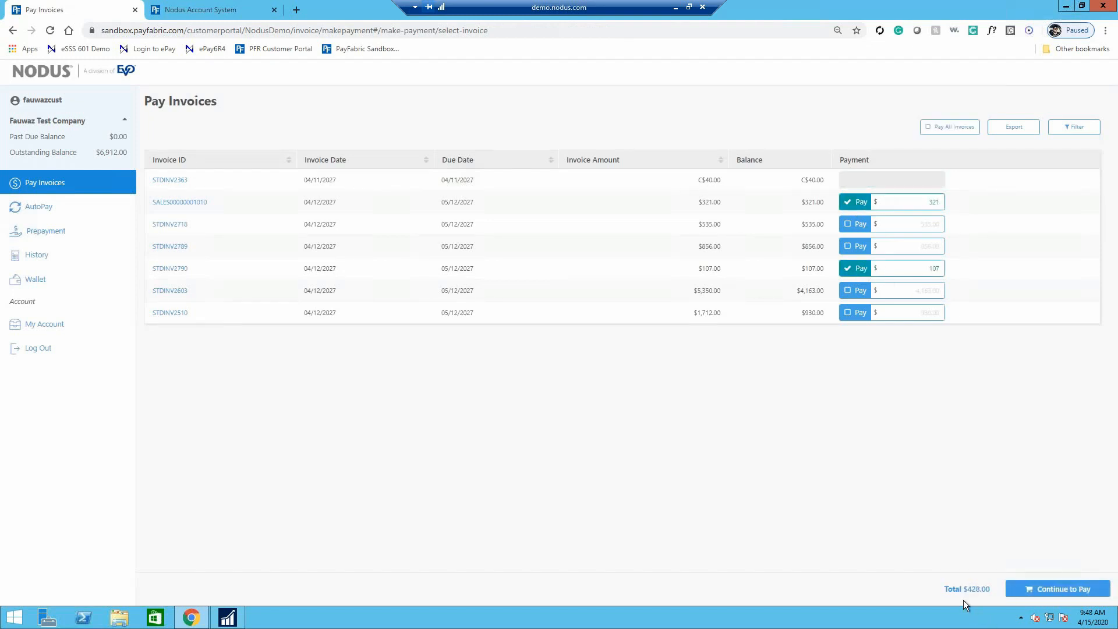
pyautogui.click(1057, 591)
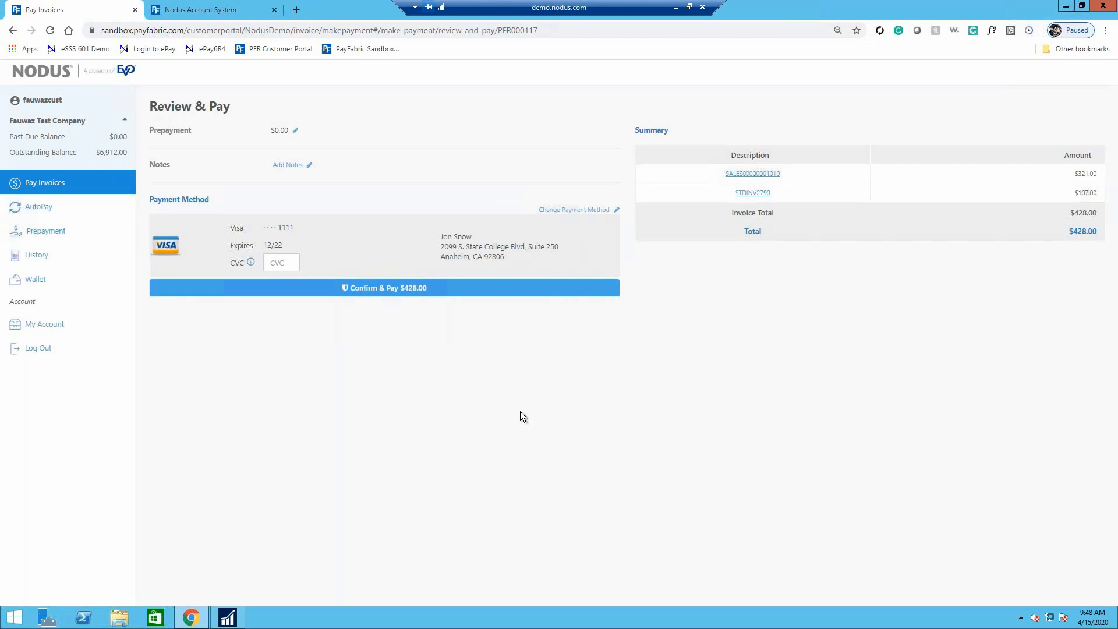
pyautogui.click(403, 292)
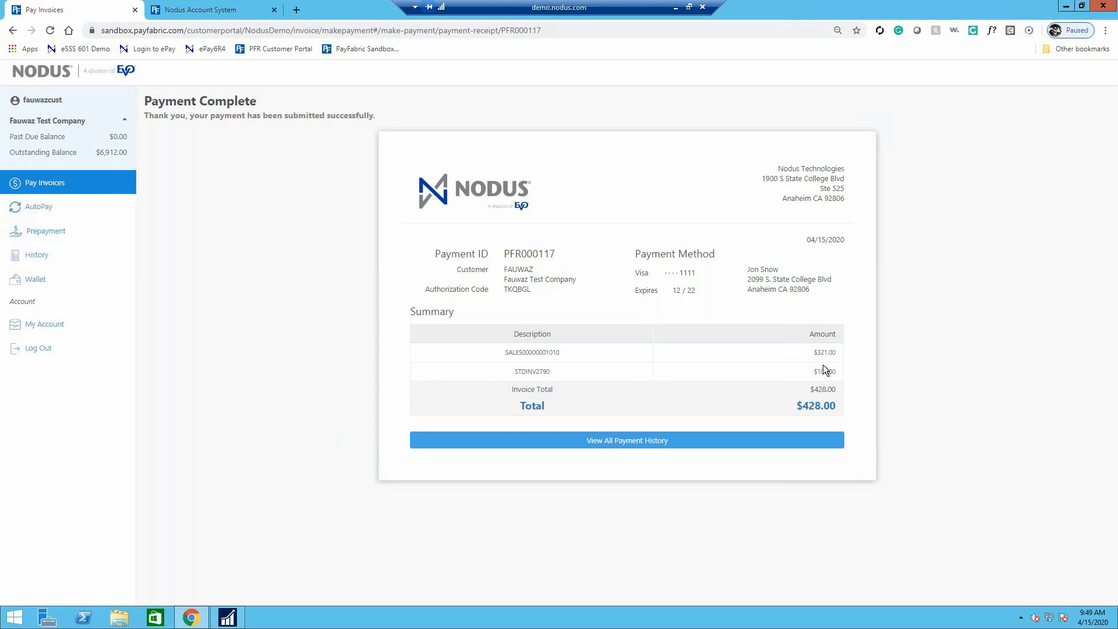
# - Copy the payment ID from the portal receipt and bring up that payment in Dynamics GP's Cash Receipts Entry
pyautogui.moveTo(505, 255); pyautogui.dragTo(570, 256)
pyautogui.hotkey('ctrl', 'c')
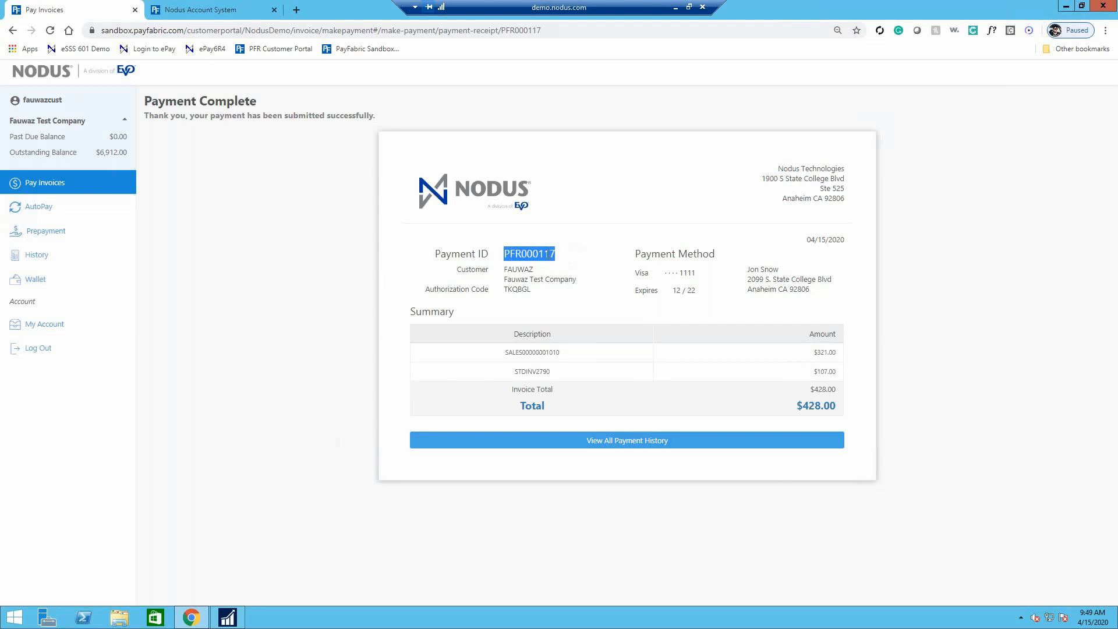
pyautogui.click(567, 254)
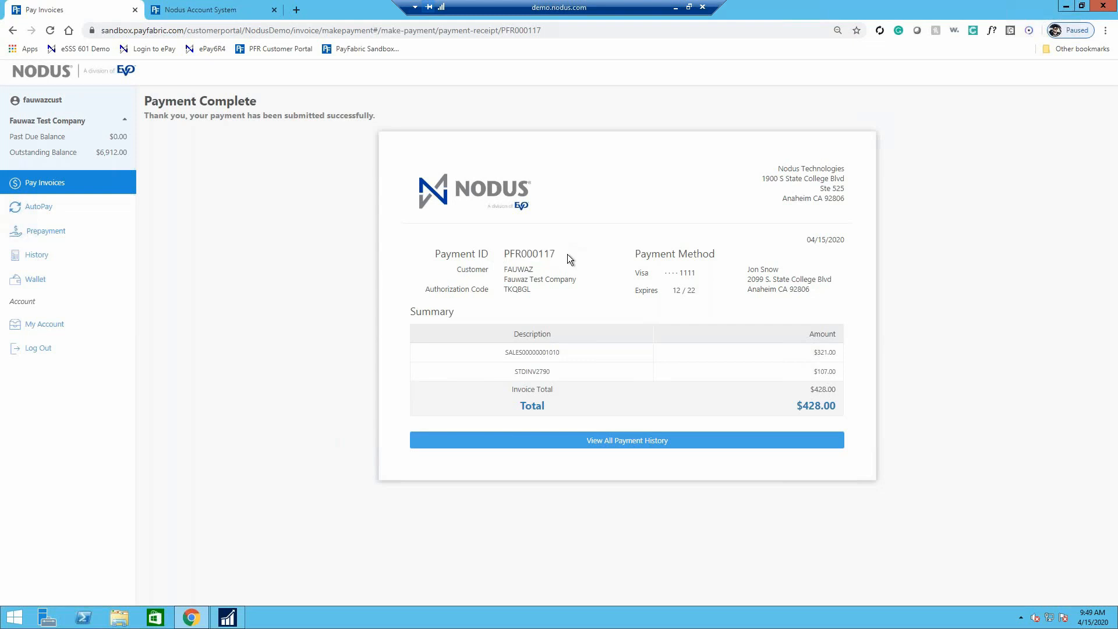
pyautogui.click(223, 622)
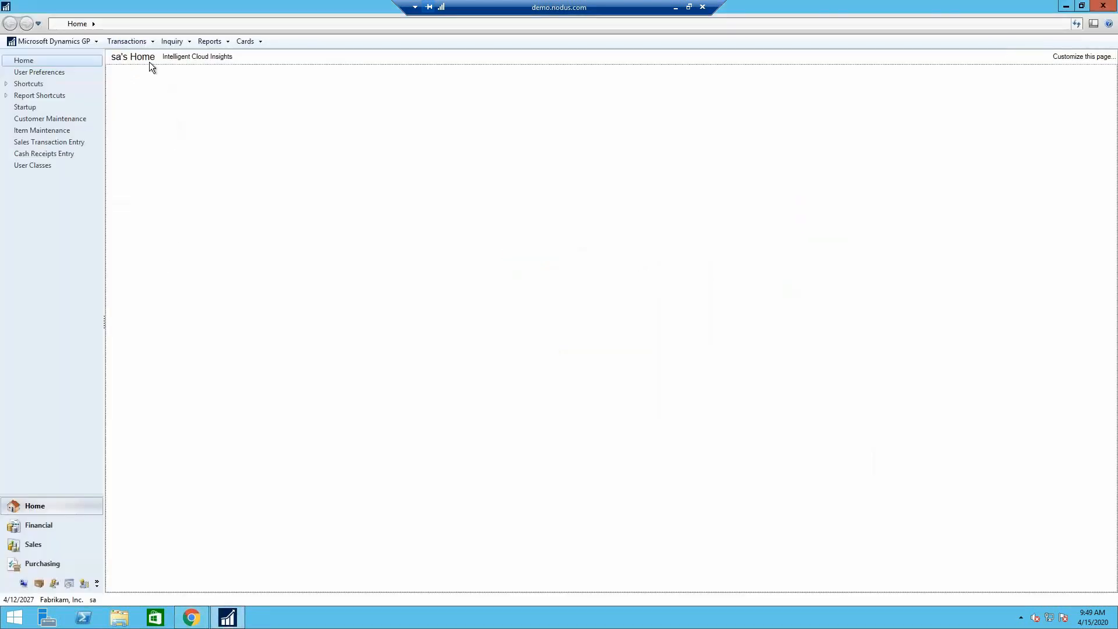
pyautogui.click(148, 44)
pyautogui.moveTo(152, 65)
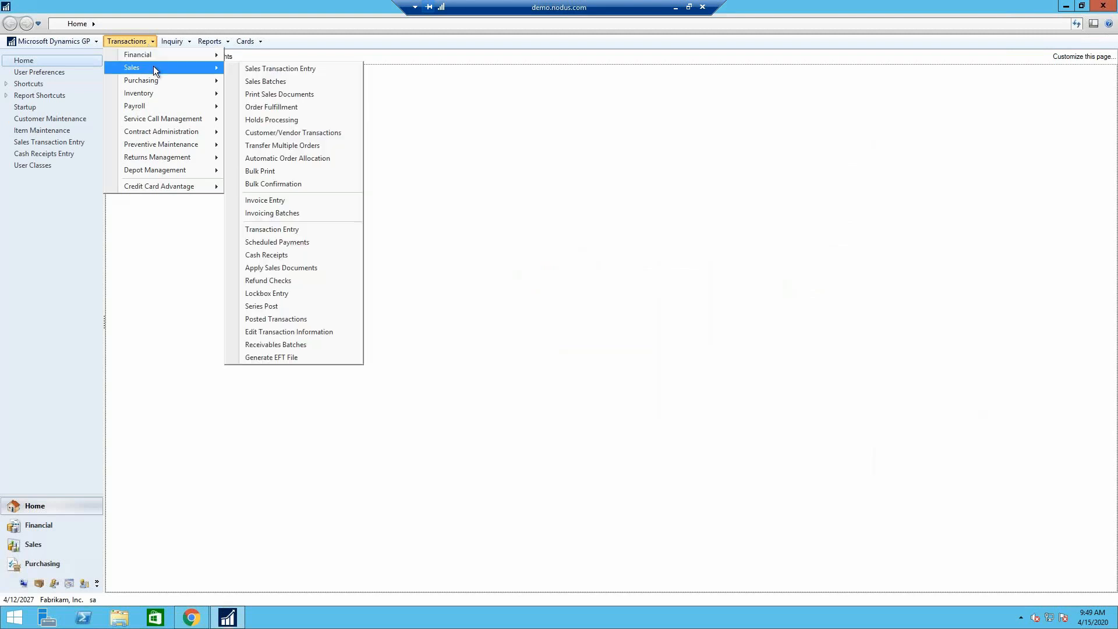
pyautogui.click(297, 256)
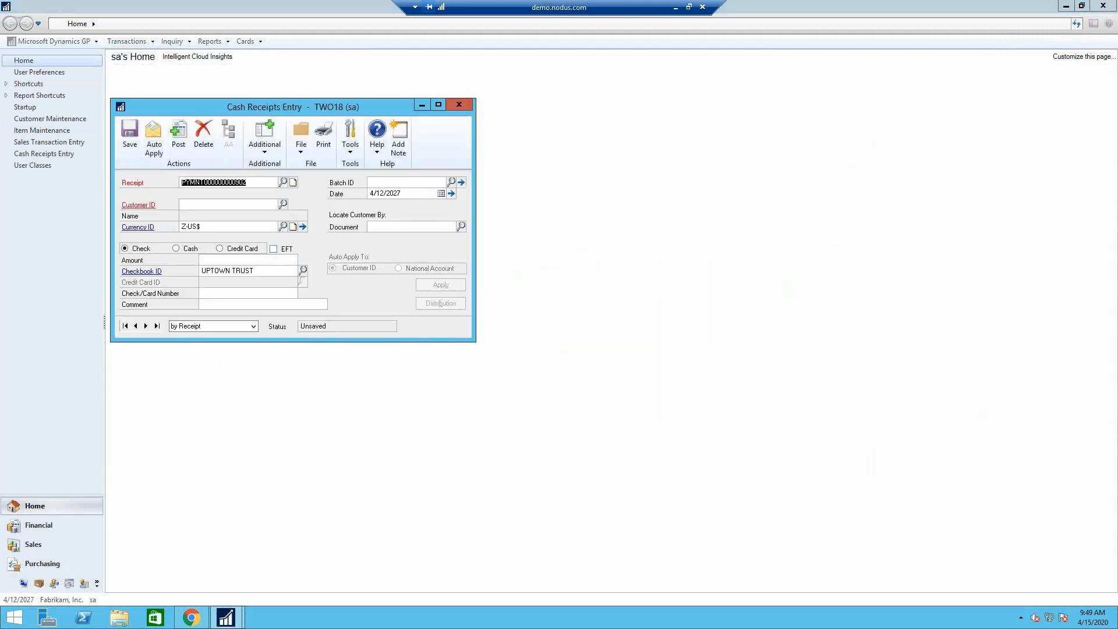
pyautogui.press('BackSpace')
pyautogui.hotkey('ctrl', 'v')
pyautogui.press('Tab')
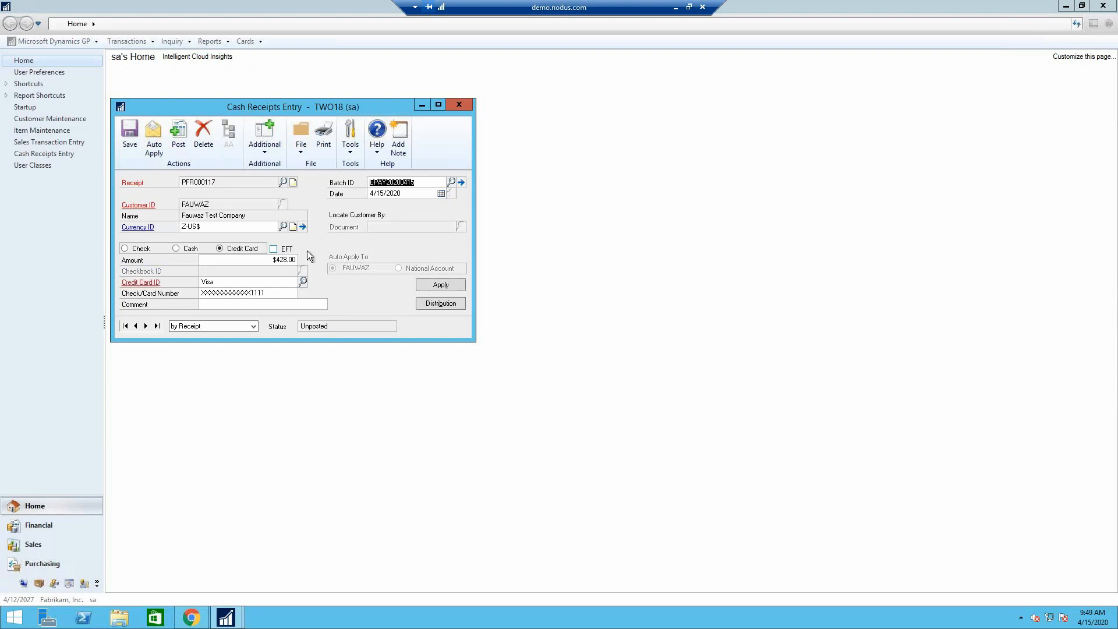
# - Review the receipt's applied invoices in Apply Sales Documents with line details collapsed, save the receipt, and close Cash Receipts Entry
pyautogui.click(425, 186)
pyautogui.click(441, 285)
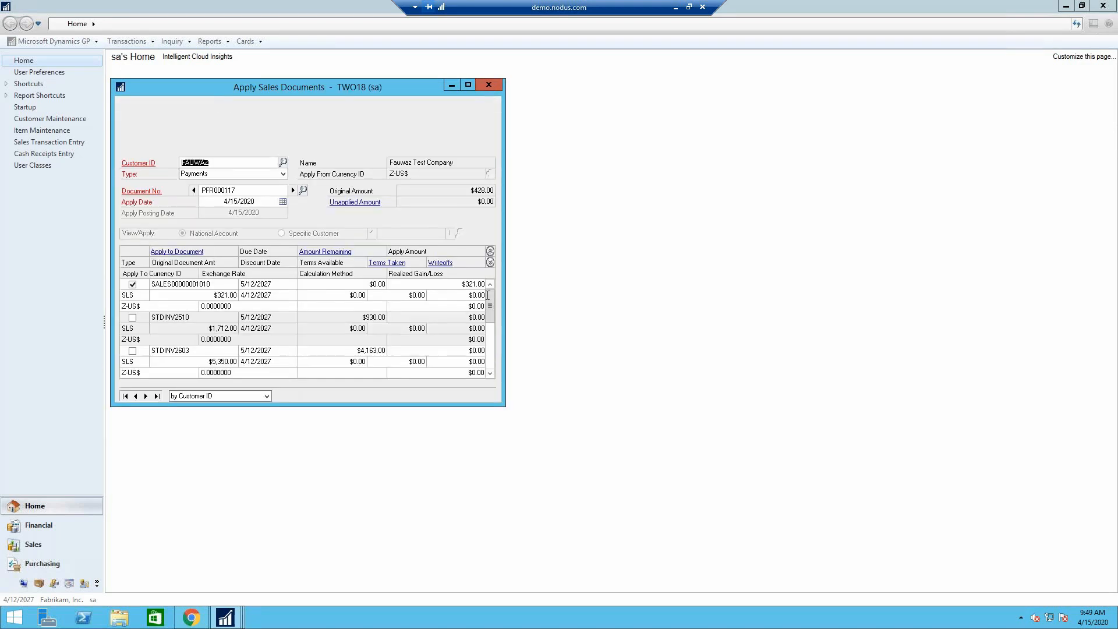
pyautogui.click(491, 251)
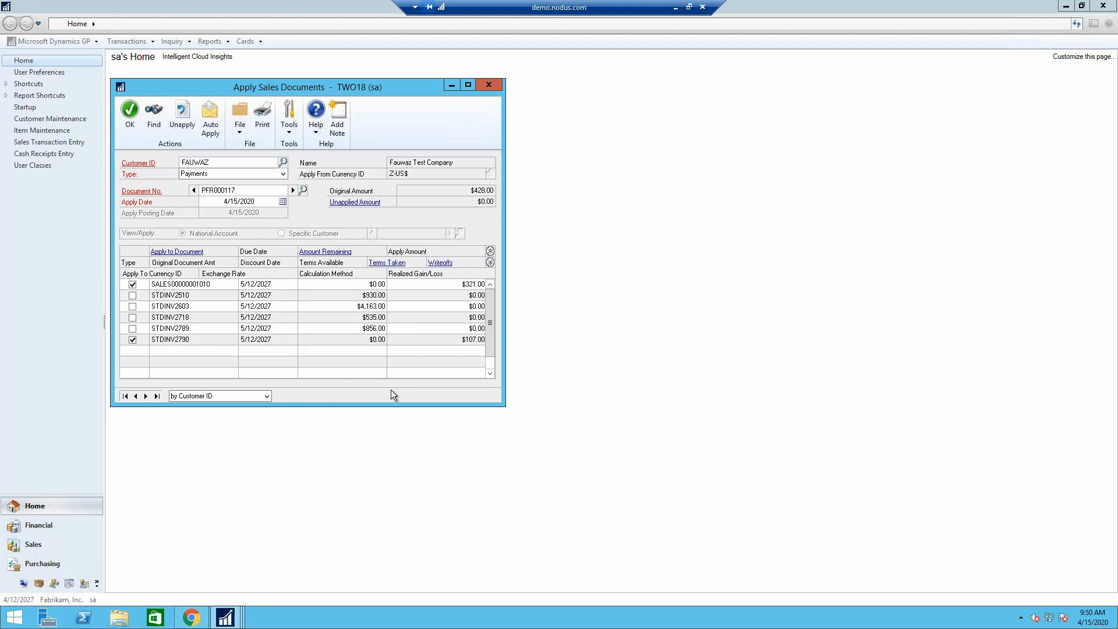
pyautogui.moveTo(300, 86); pyautogui.dragTo(428, 166)
pyautogui.click(263, 195)
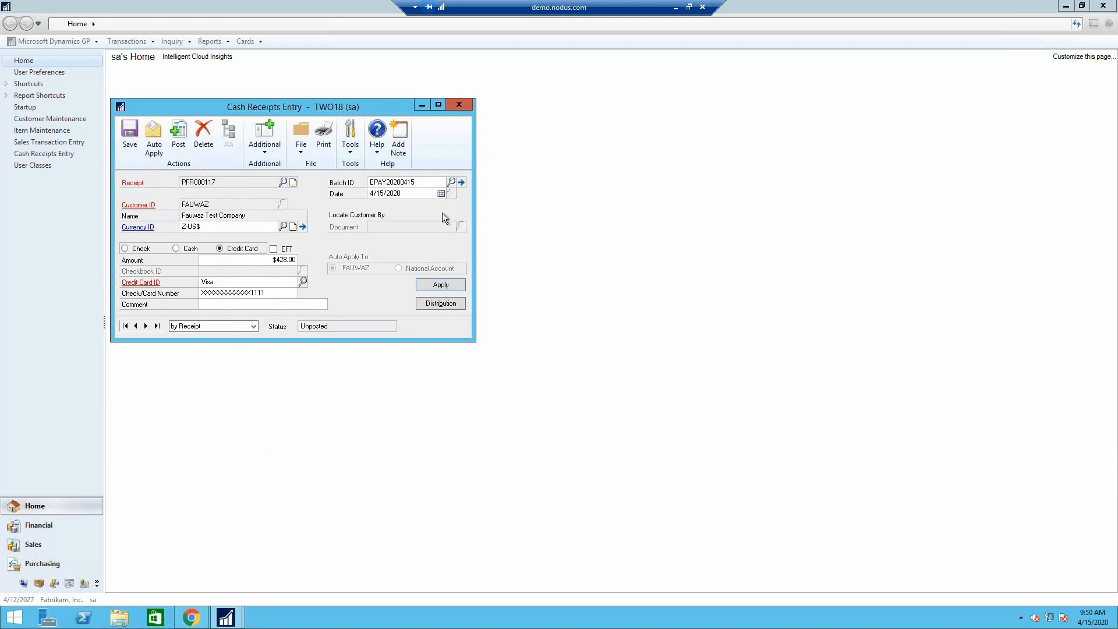
pyautogui.click(131, 143)
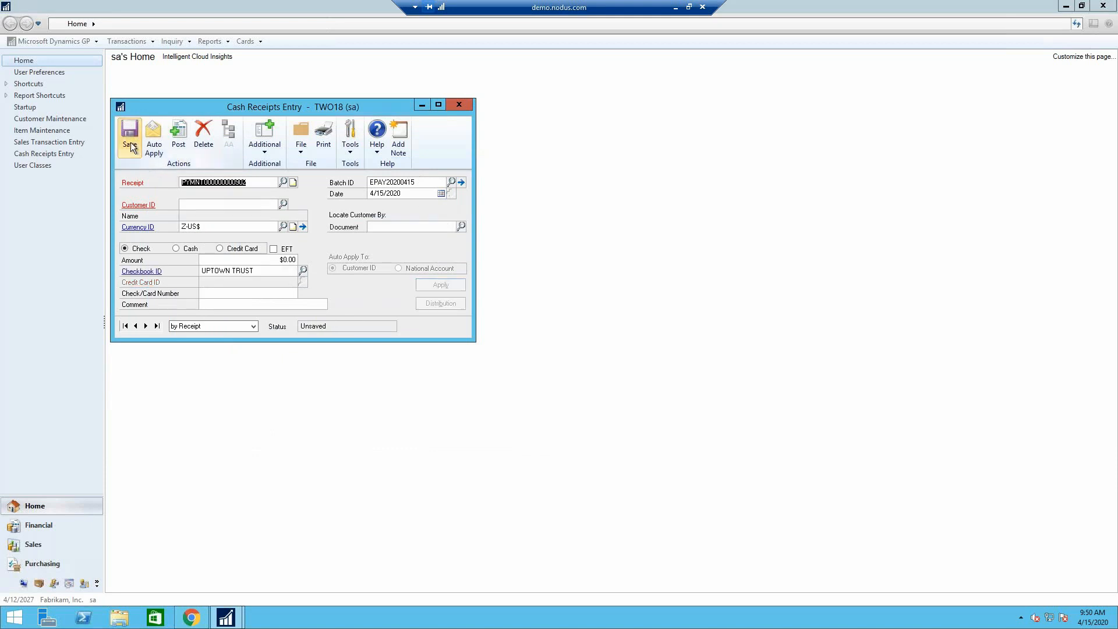
pyautogui.click(458, 108)
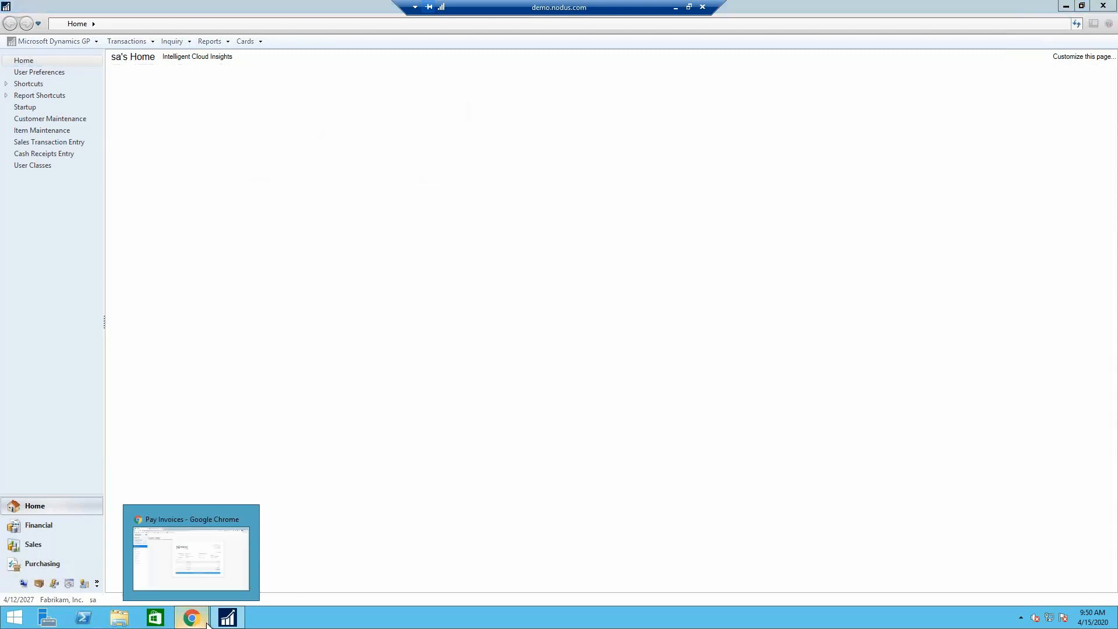
# - Switch to the PayFabric portal in Chrome and recheck the open invoices and the AutoPay activation page
pyautogui.click(205, 622)
pyautogui.click(55, 183)
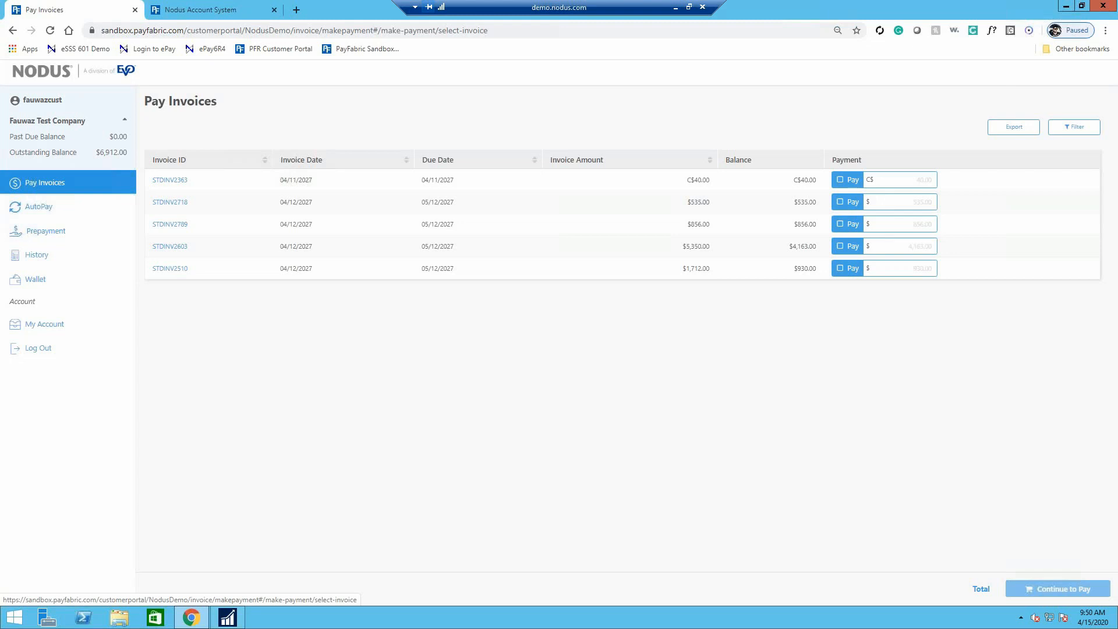
pyautogui.click(69, 211)
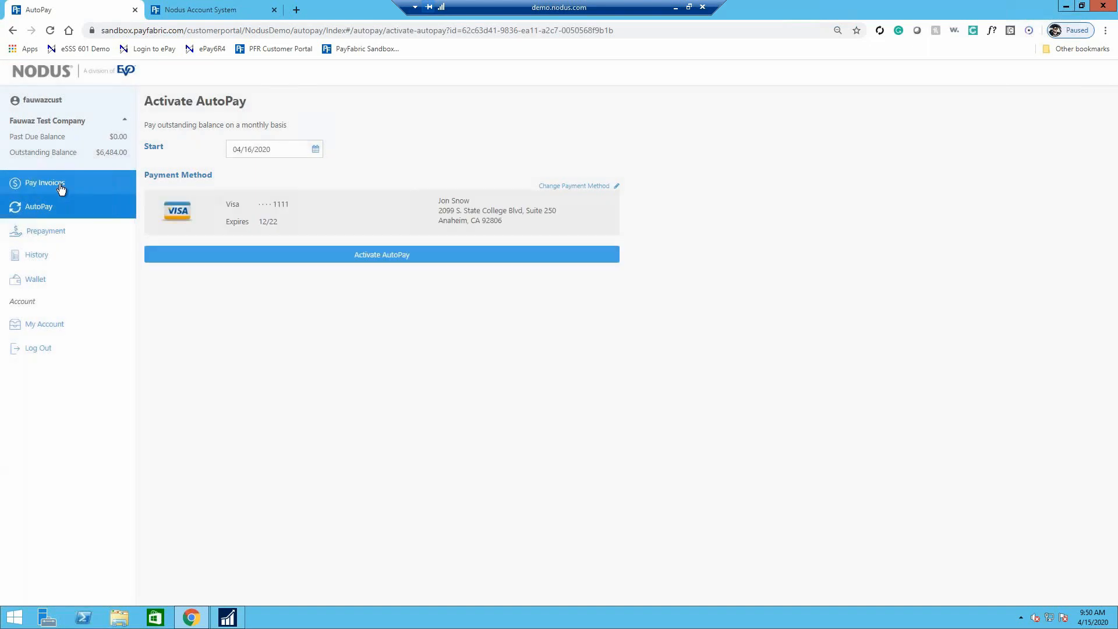
pyautogui.click(61, 185)
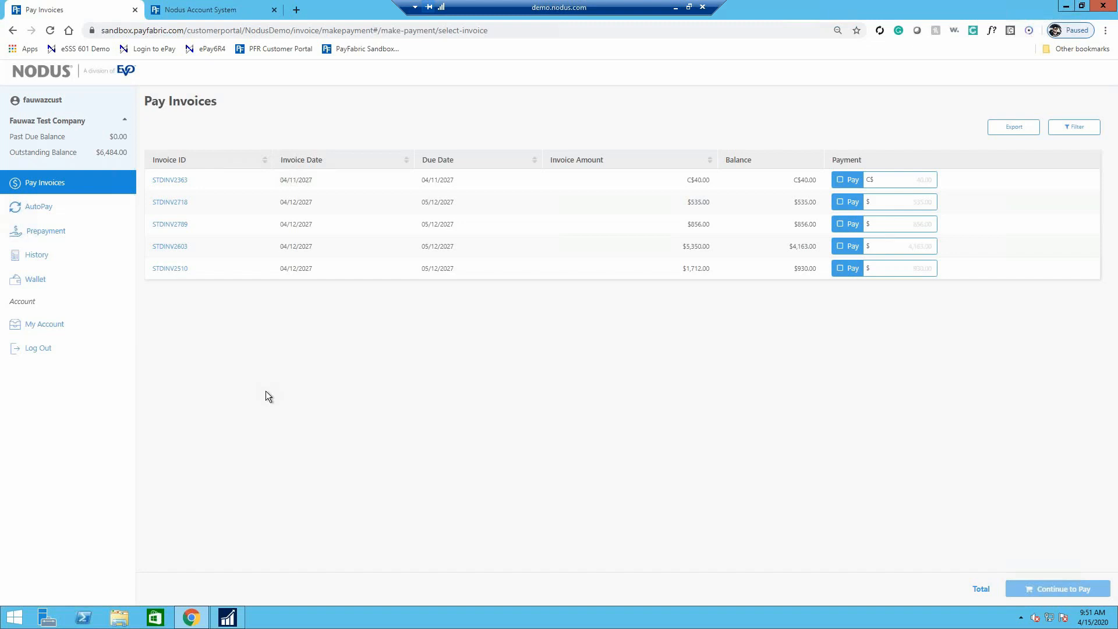
# - Switch back to Dynamics GP
pyautogui.click(229, 618)
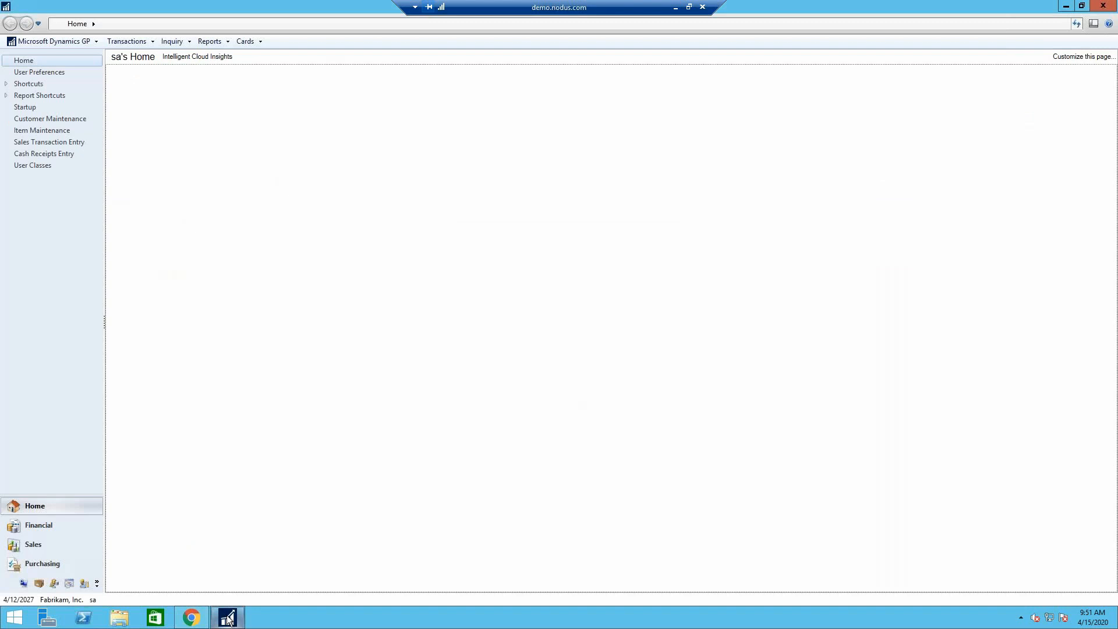